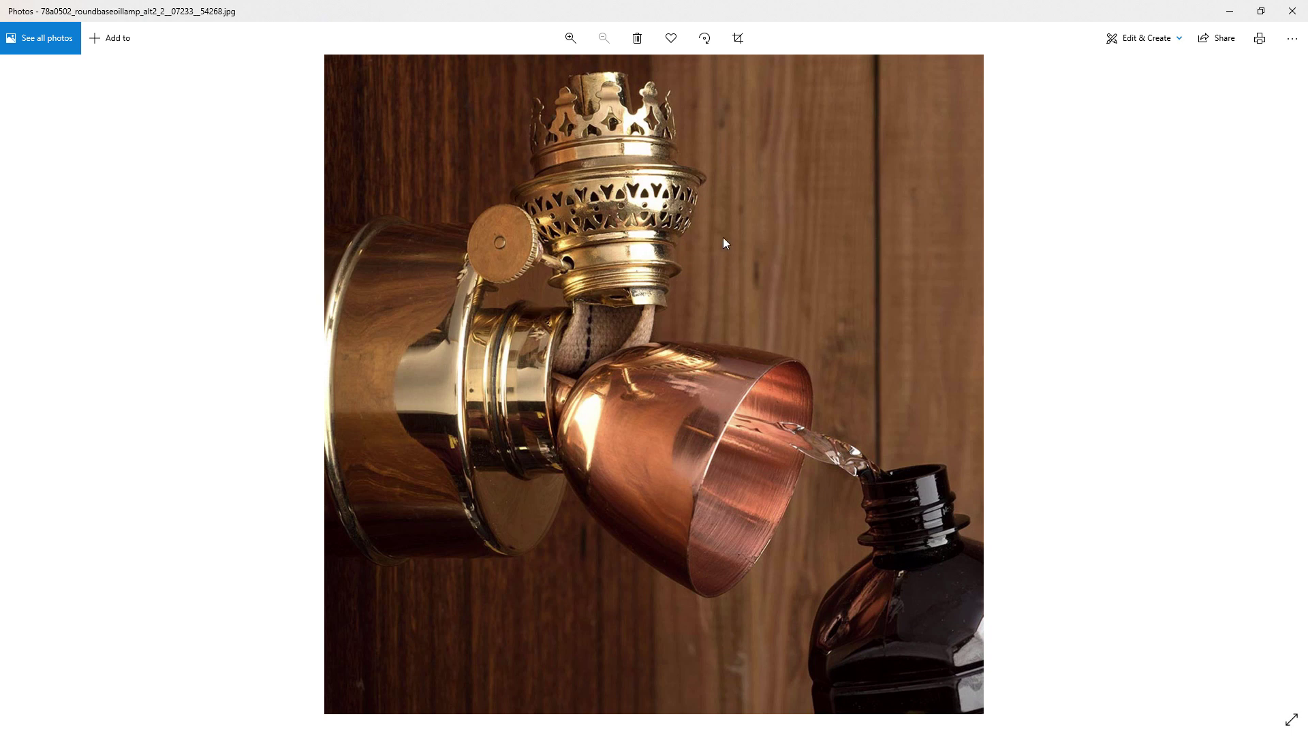
Step: Examine the brass burner of the oil lamp up close in the reference photo
{"action": "scroll", "coordinate": [722, 237], "scroll_direction": "up", "scroll_amount": 1, "text": "ctrl"}
{"action": "scroll", "coordinate": [721, 236], "scroll_direction": "up", "scroll_amount": 2, "text": "ctrl"}
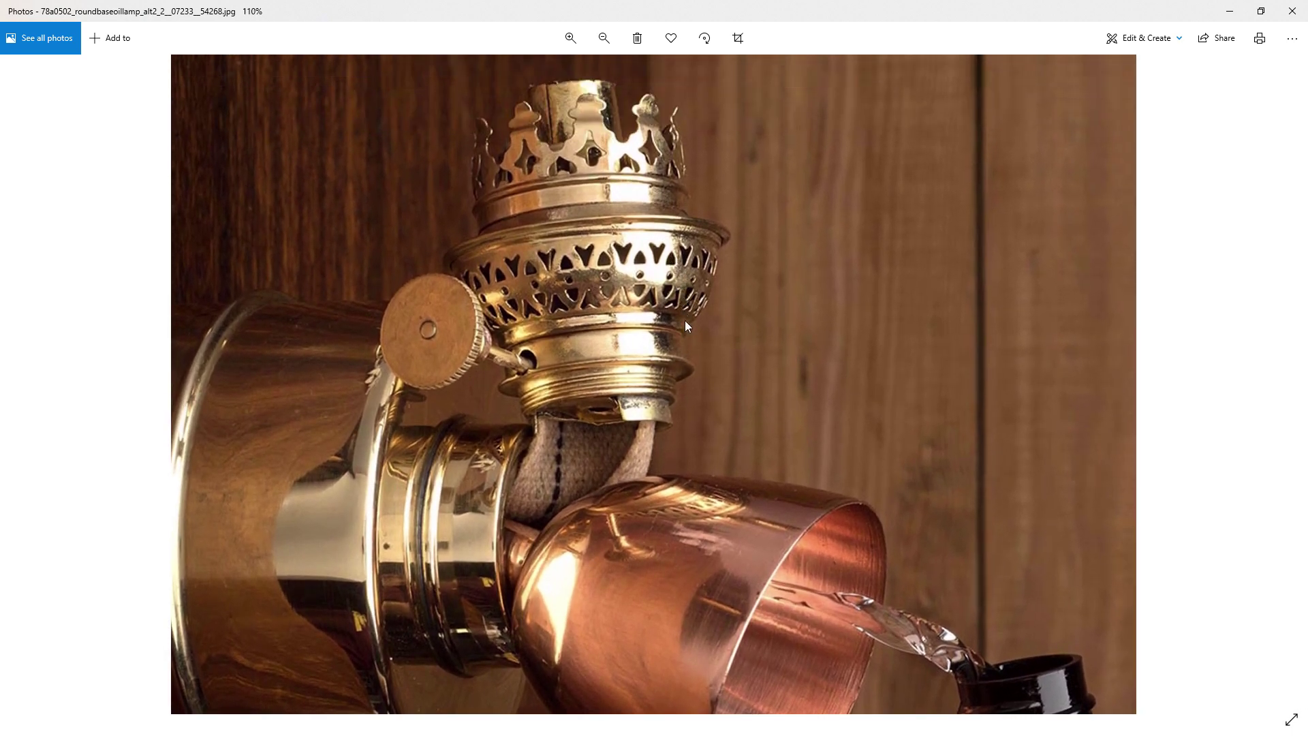
{"action": "scroll", "coordinate": [688, 237], "scroll_direction": "up", "scroll_amount": 2, "text": "ctrl"}
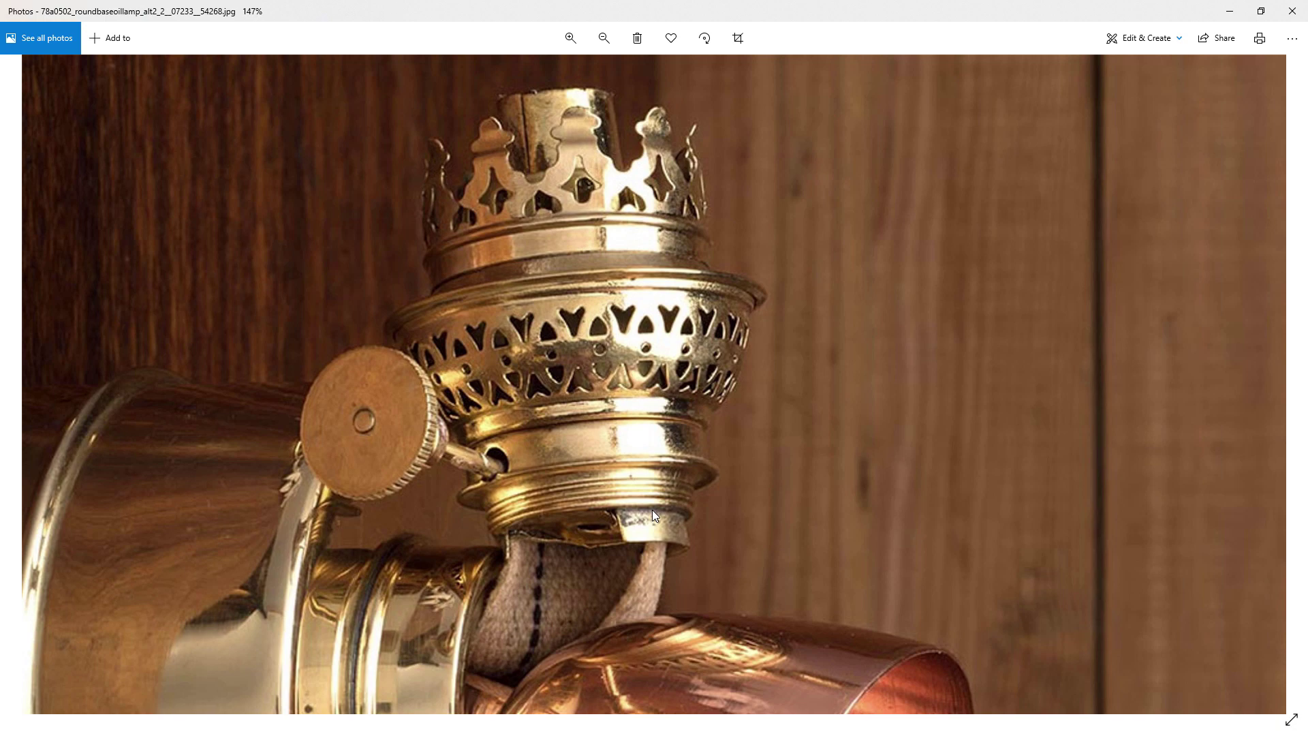
Step: Switch to Blender and add a UV sphere with a 2.5 cm radius above the oil tank, at Z 9 cm
{"action": "key", "text": "alt+Tab"}
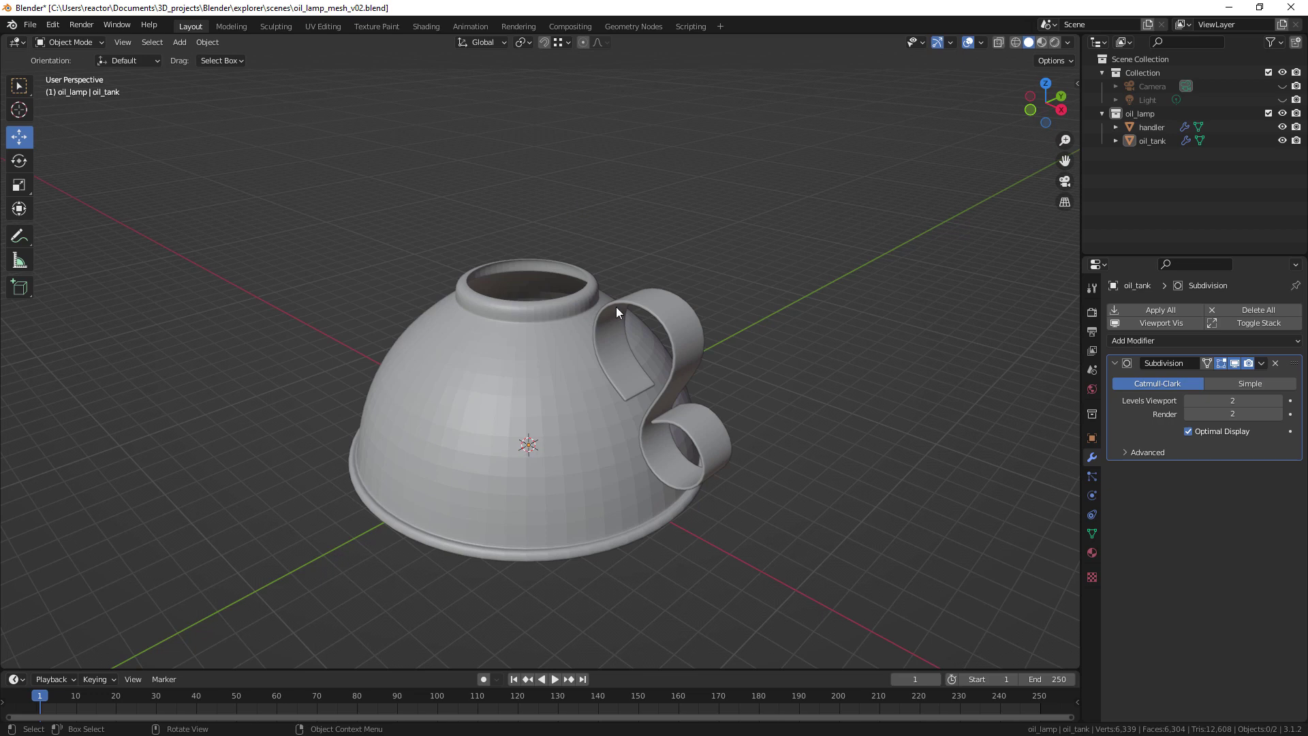
{"action": "key", "text": "shift+a"}
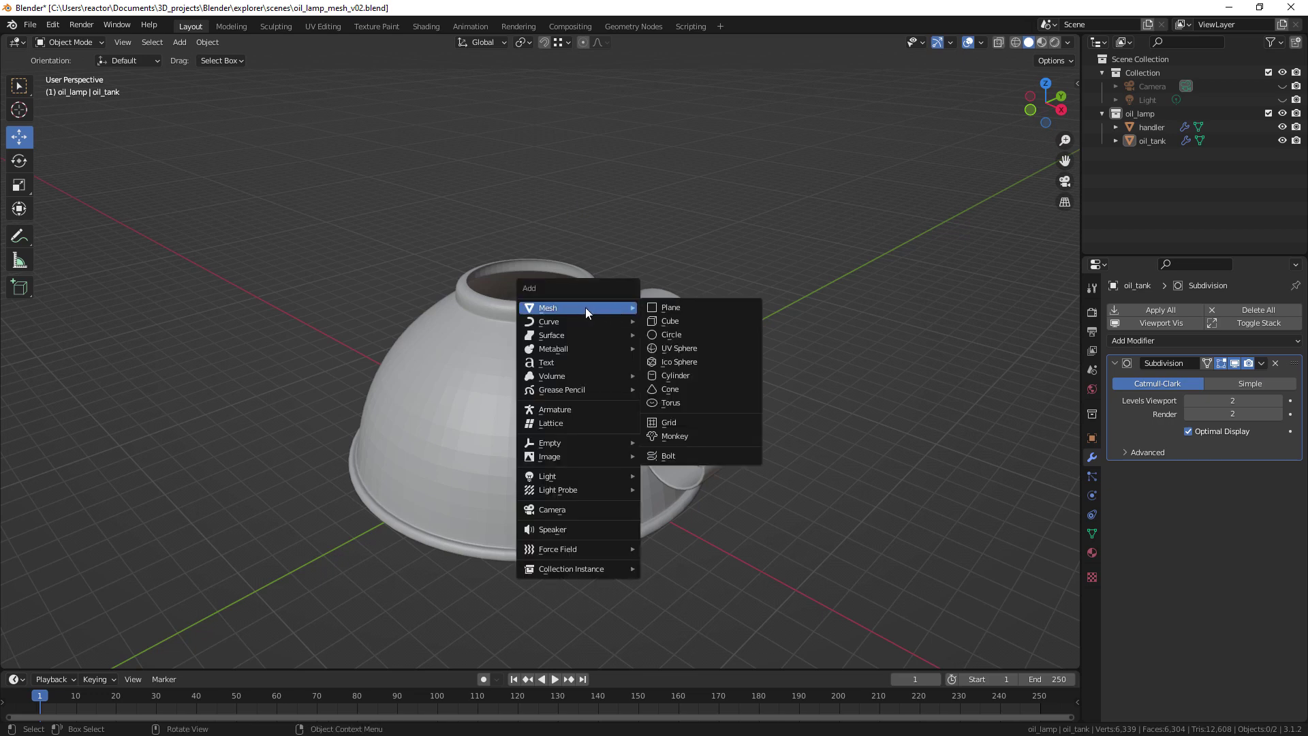
{"action": "left_click", "coordinate": [701, 348]}
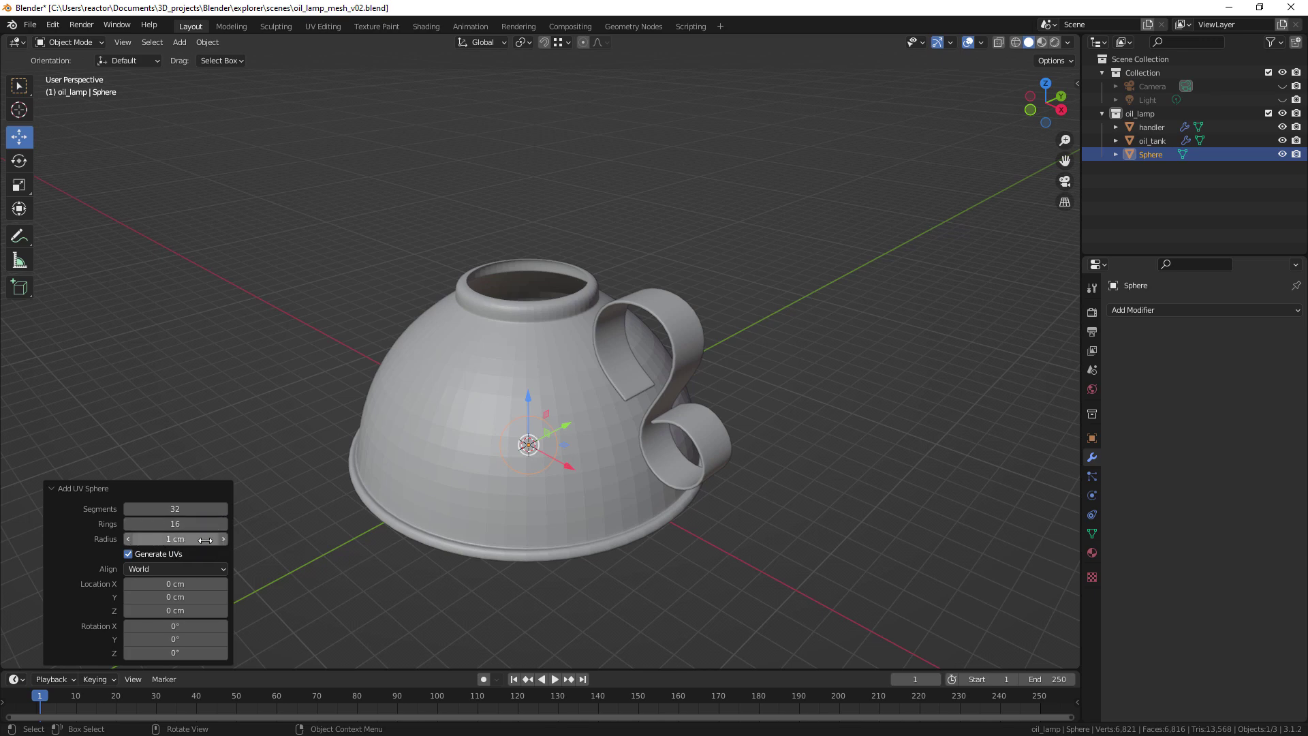
{"action": "left_click", "coordinate": [204, 539]}
{"action": "type", "text": "2.5"}
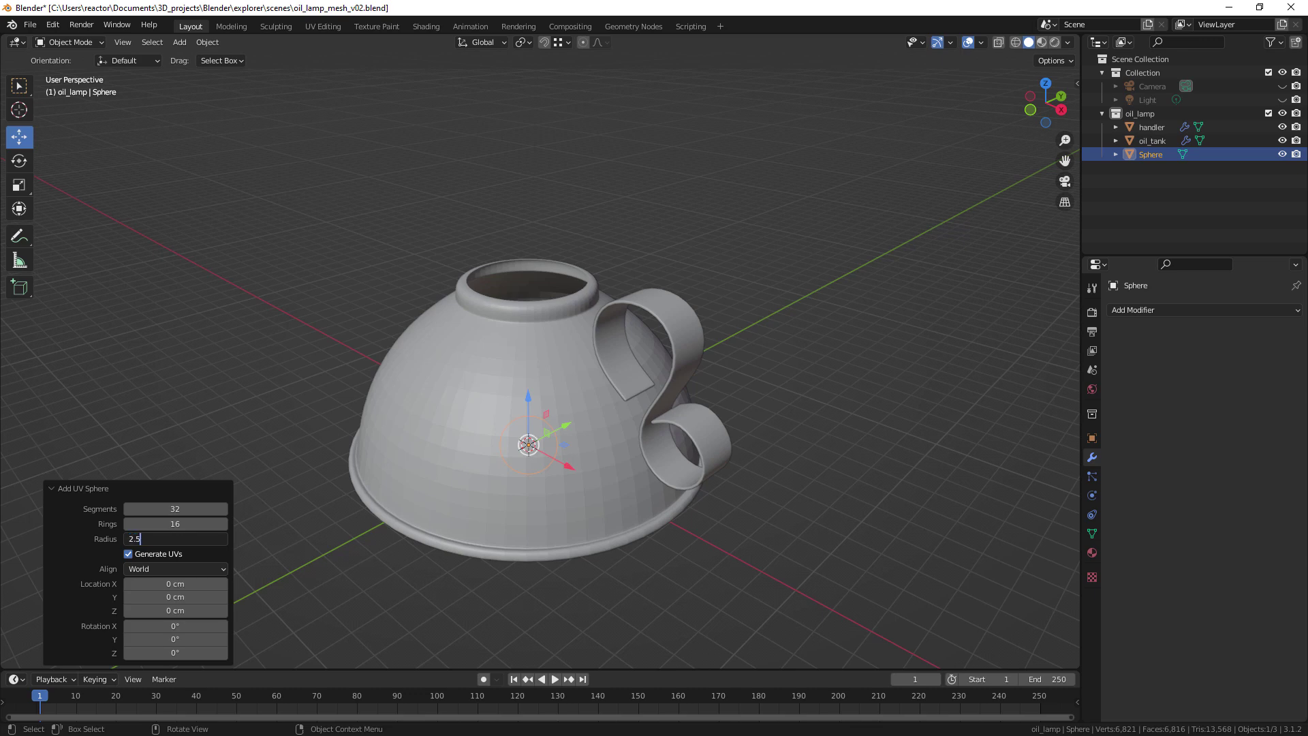
{"action": "key", "text": "Return"}
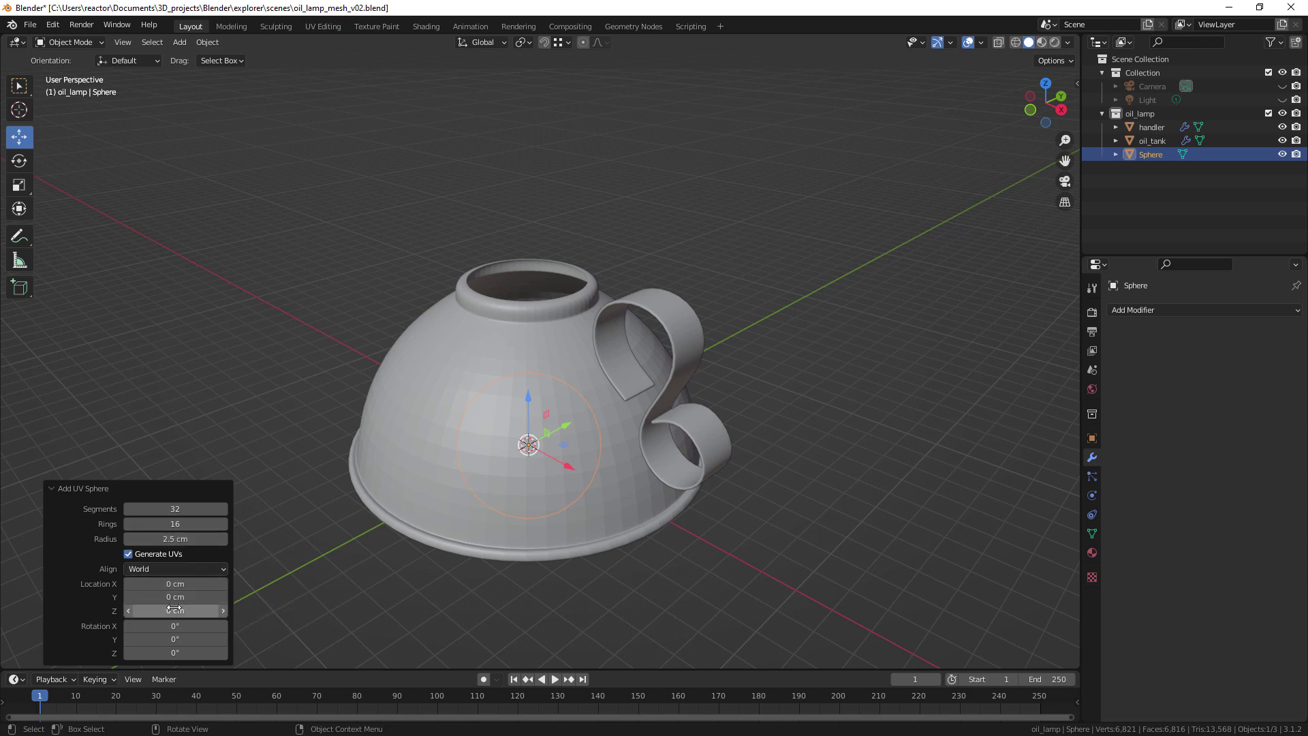
{"action": "left_click_drag", "start_coordinate": [175, 608], "coordinate": [186, 608]}
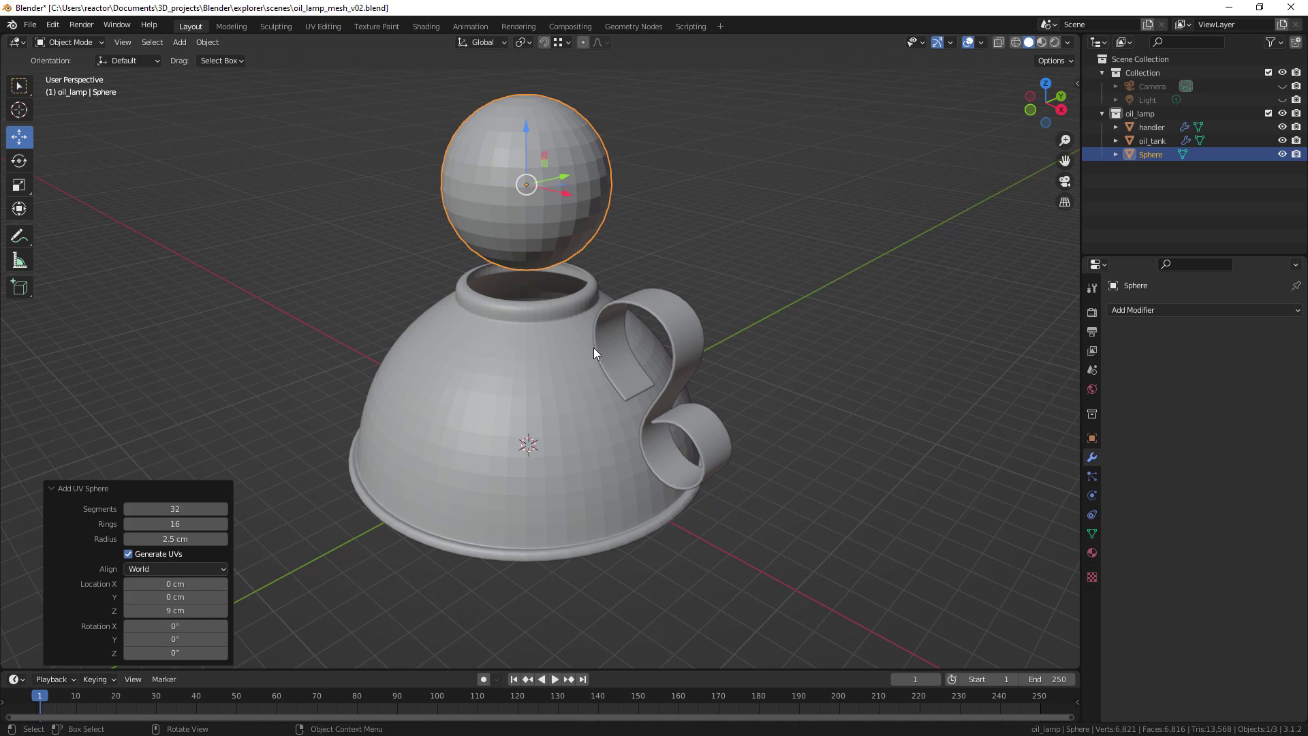
{"action": "left_click", "coordinate": [677, 255]}
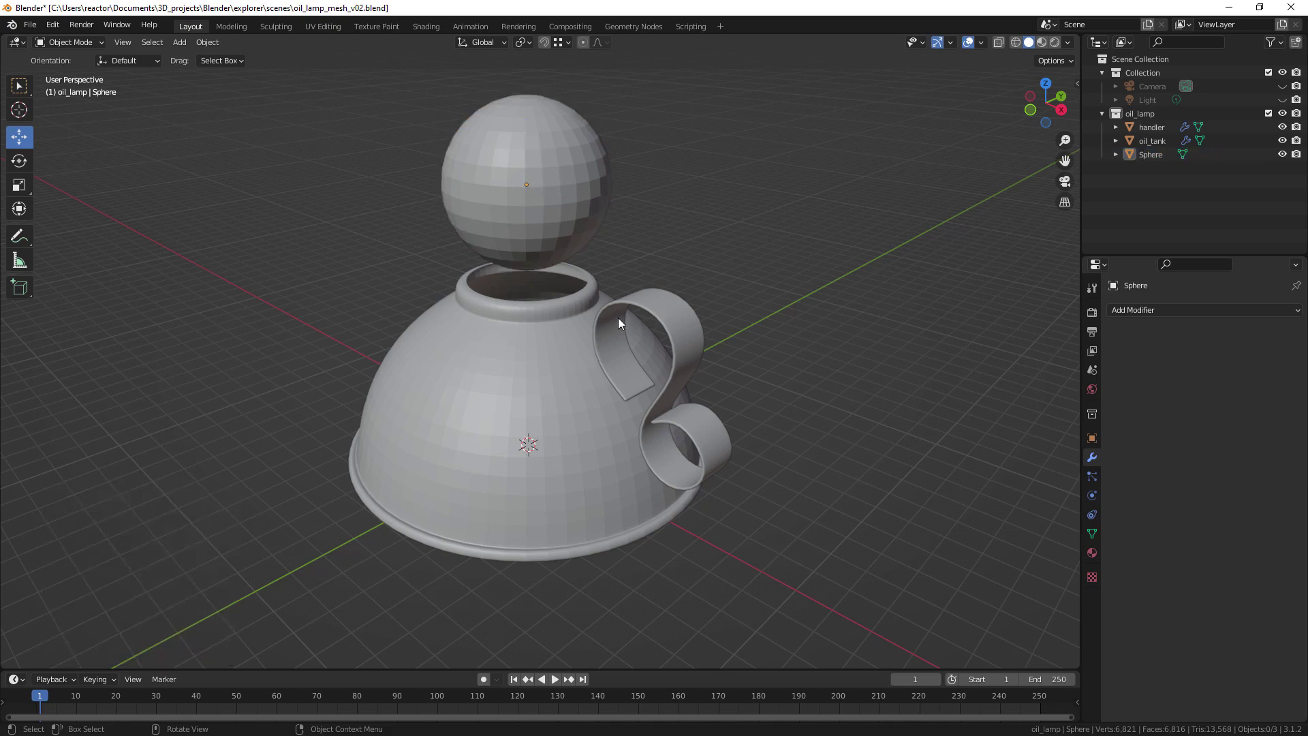
Step: In see-through face editing, delete the faces in the upper half of the sphere
{"action": "middle_click_drag", "start_coordinate": [559, 391], "coordinate": [633, 367]}
{"action": "left_click", "coordinate": [545, 183]}
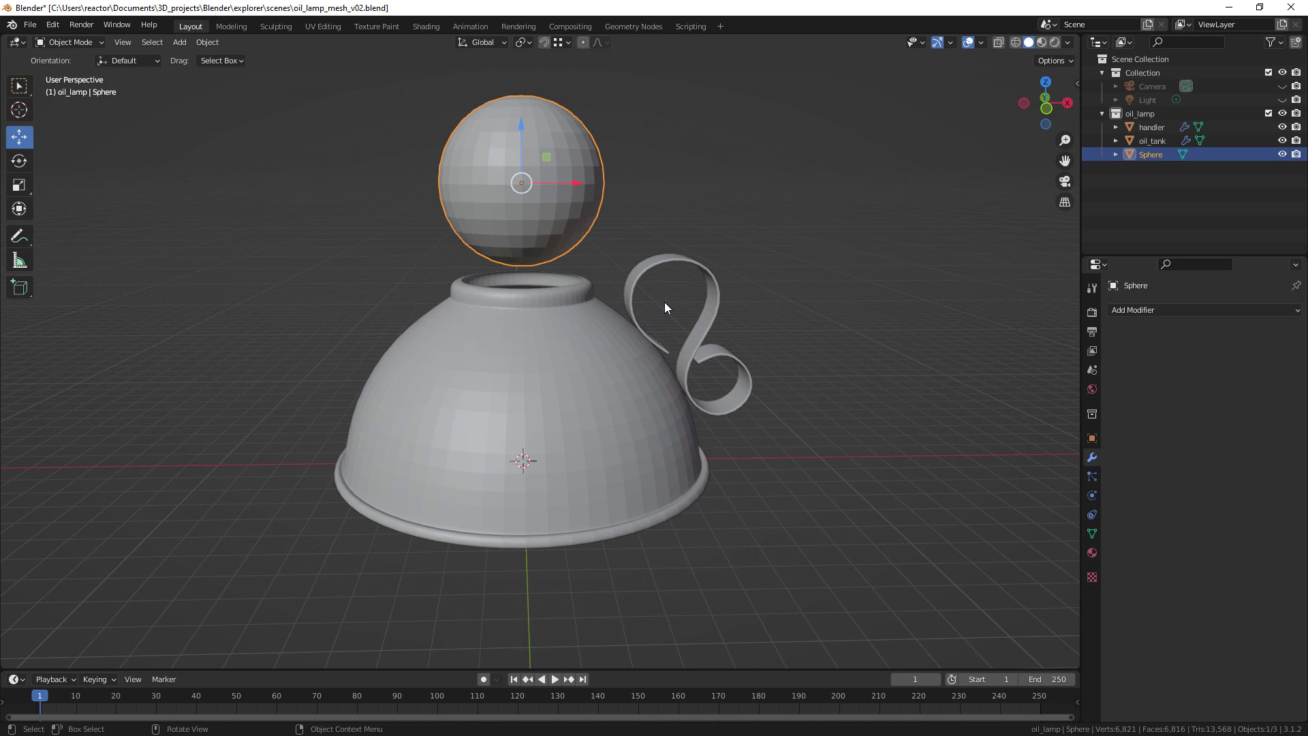
{"action": "key", "text": "KP_Decimal"}
{"action": "middle_click_drag", "start_coordinate": [649, 304], "coordinate": [655, 392]}
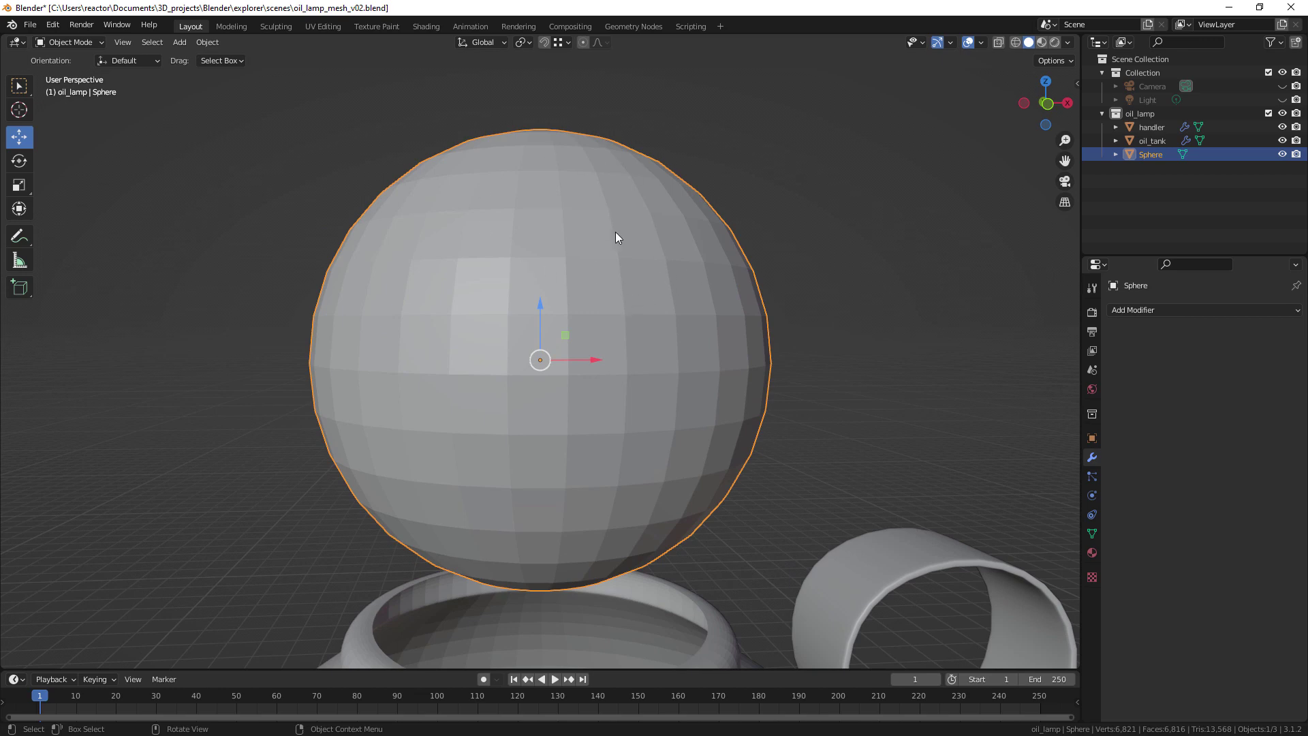
{"action": "key", "text": "Tab"}
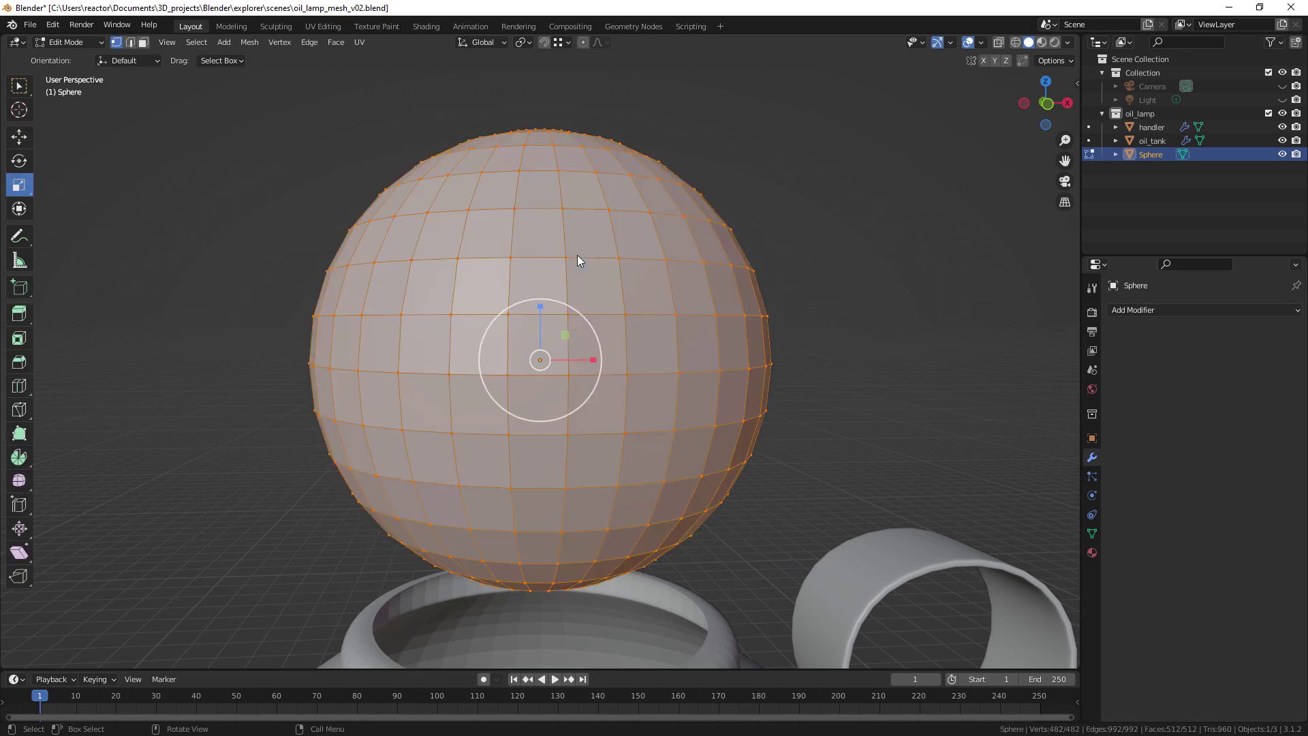
{"action": "left_click", "coordinate": [1000, 42]}
{"action": "key", "text": "3"}
{"action": "left_click_drag", "start_coordinate": [827, 96], "coordinate": [272, 342]}
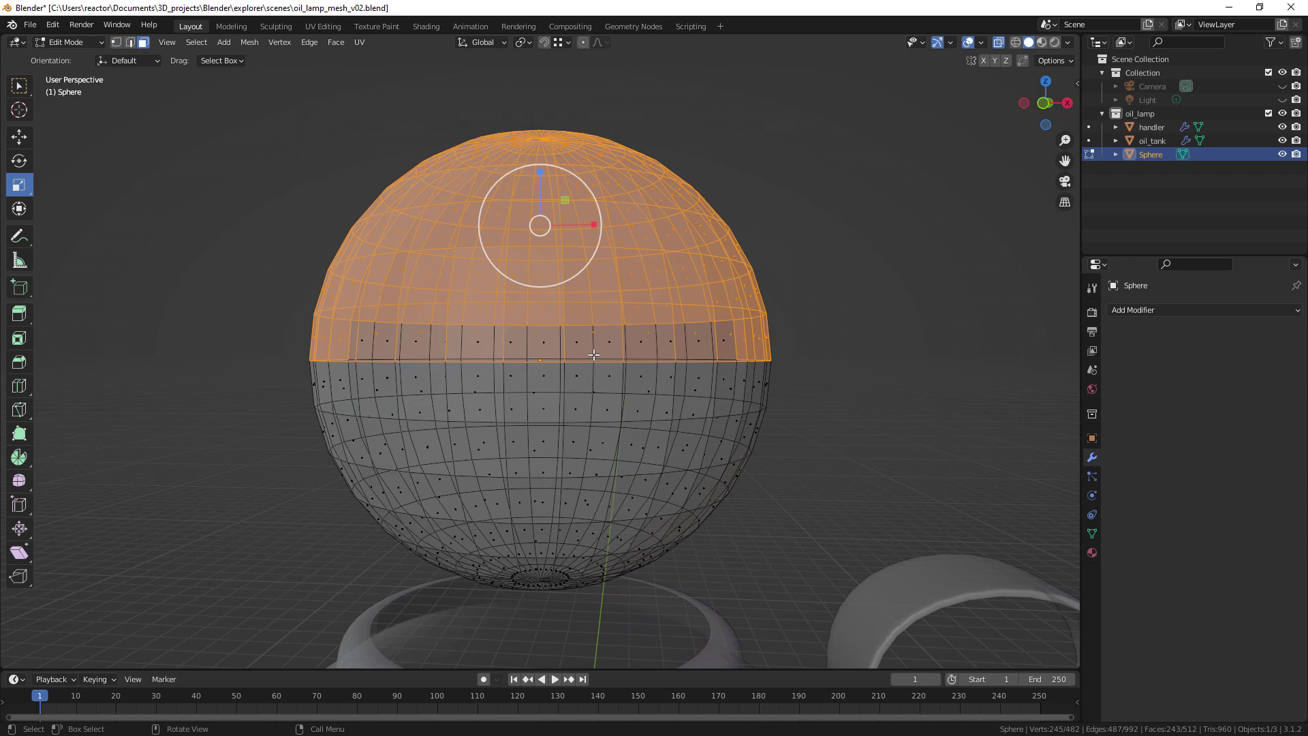
{"action": "key", "text": "x"}
{"action": "left_click", "coordinate": [554, 372]}
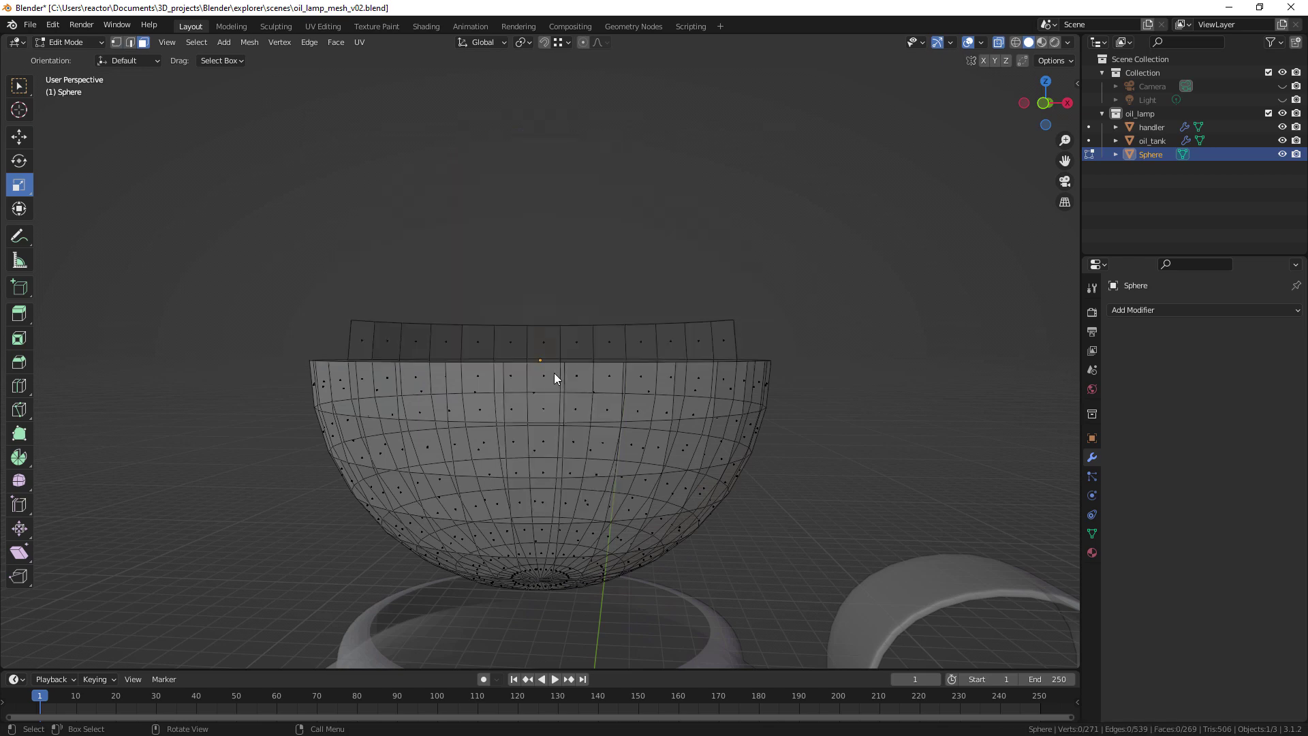
Step: Delete the leftover strip of faces rising above the hemisphere's rim
{"action": "left_click_drag", "start_coordinate": [754, 298], "coordinate": [336, 342]}
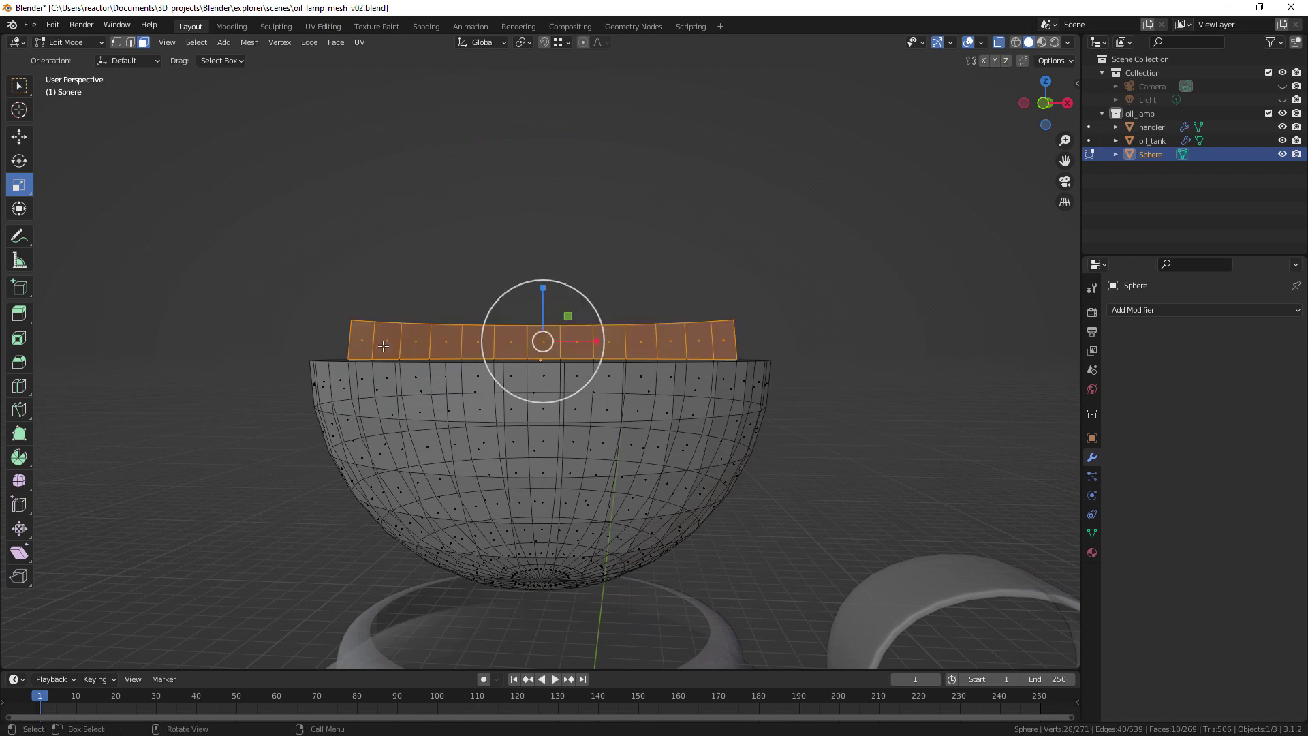
{"action": "key", "text": "x"}
{"action": "left_click", "coordinate": [522, 350]}
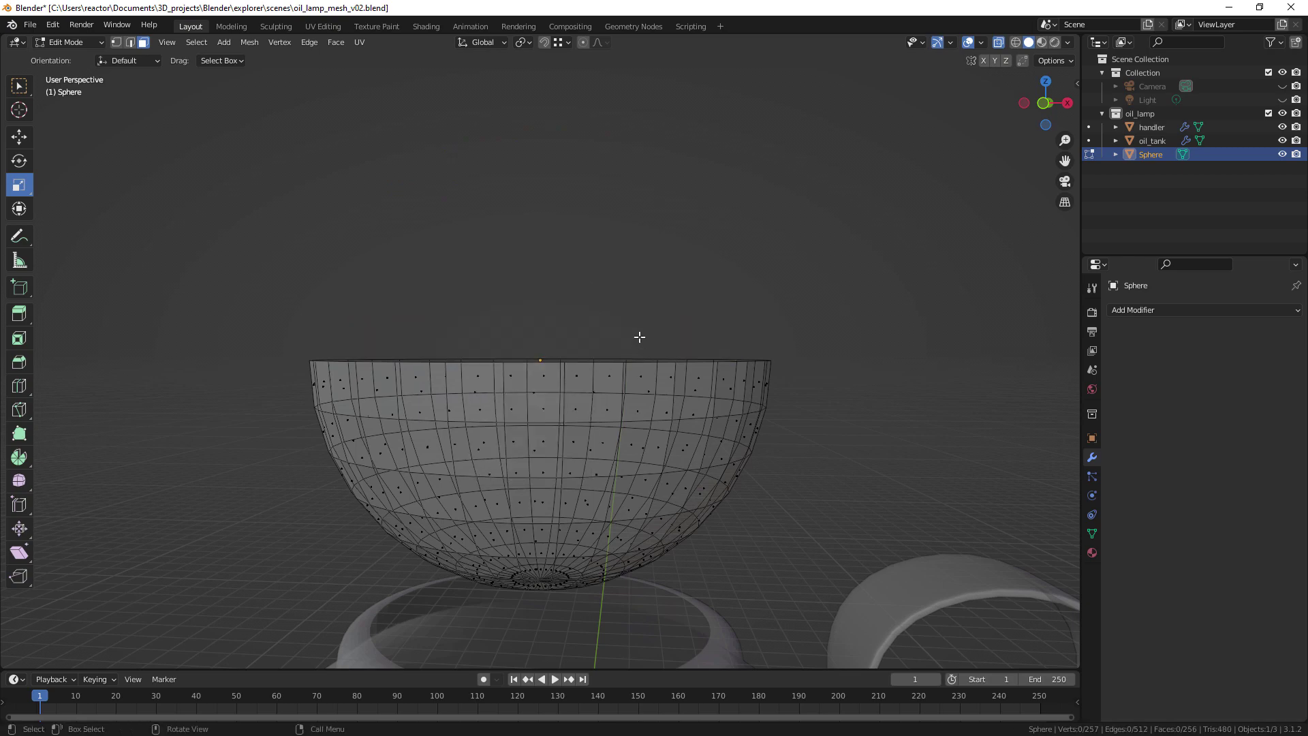
Step: Delete the faces of the bottom cap of the hemisphere to open its base
{"action": "middle_click_drag", "start_coordinate": [581, 394], "coordinate": [566, 348]}
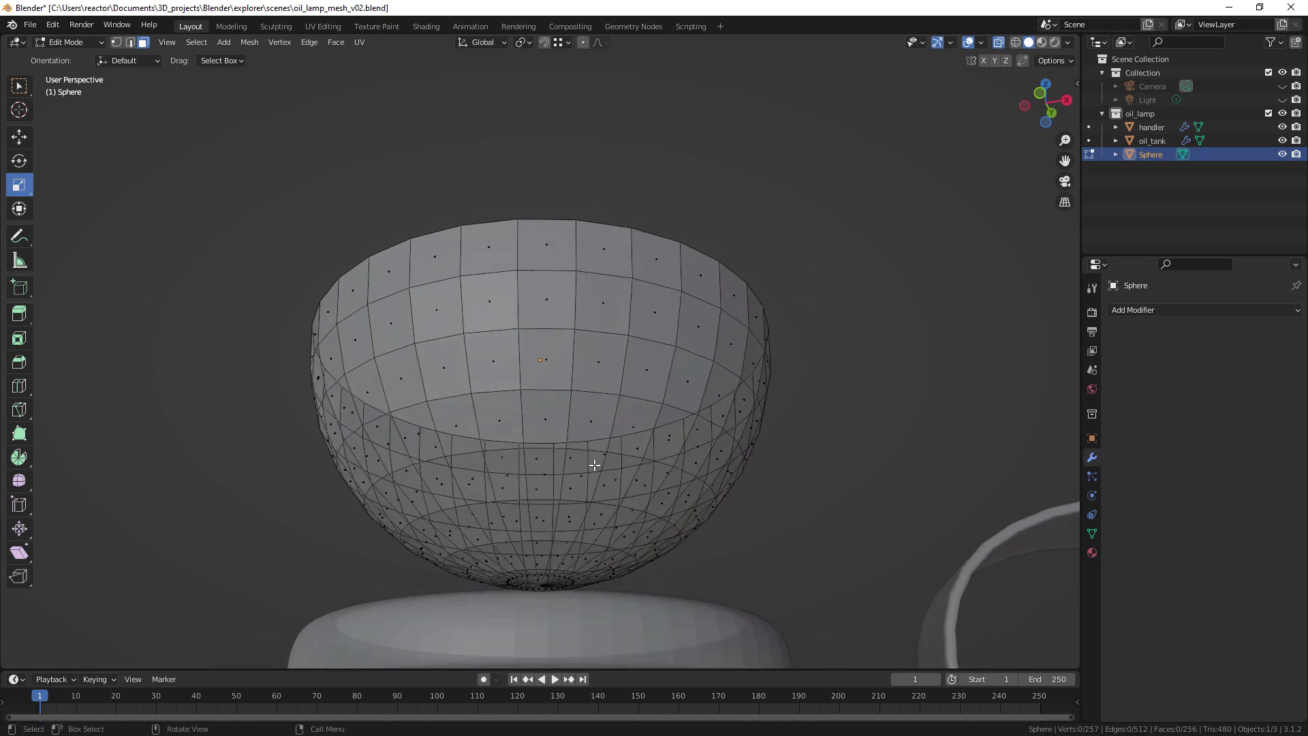
{"action": "middle_click_drag", "start_coordinate": [593, 464], "coordinate": [624, 489]}
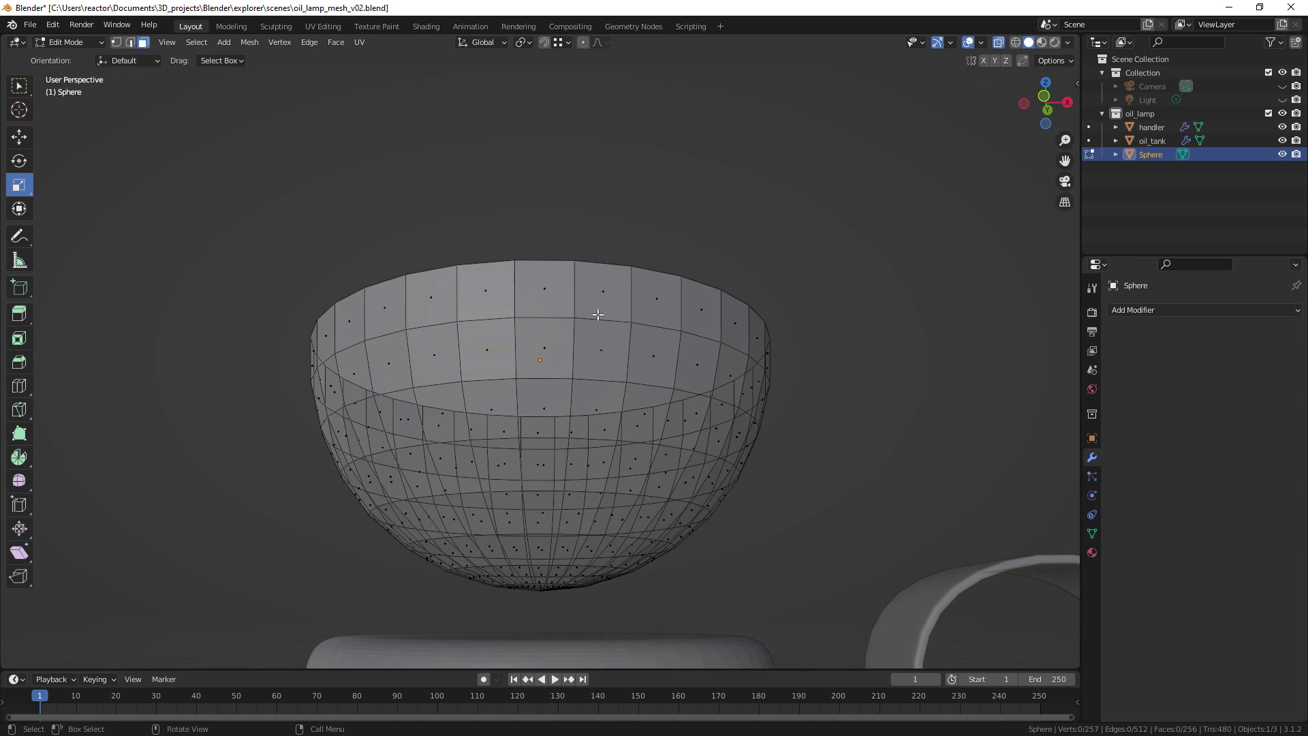
{"action": "key", "text": "alt+Tab"}
{"action": "middle_click_drag", "start_coordinate": [585, 504], "coordinate": [619, 515]}
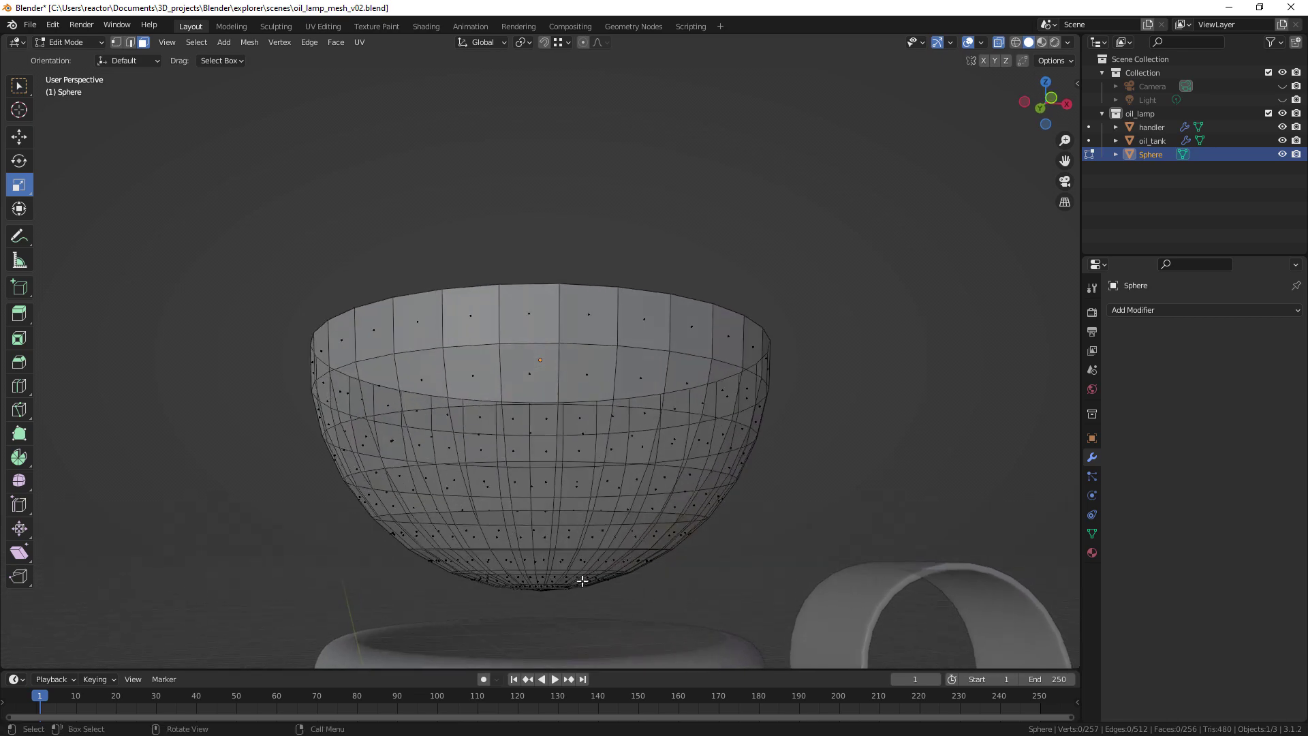
{"action": "left_click_drag", "start_coordinate": [699, 615], "coordinate": [356, 553]}
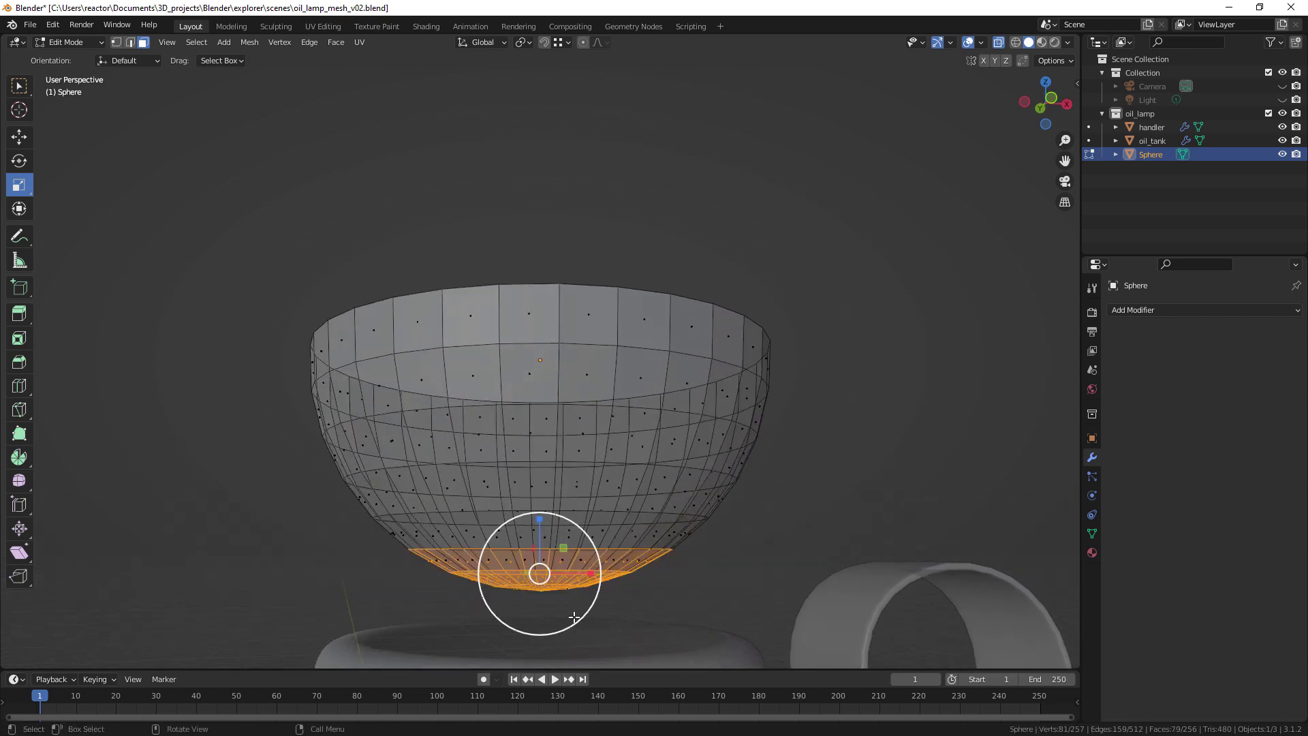
{"action": "key", "text": "x"}
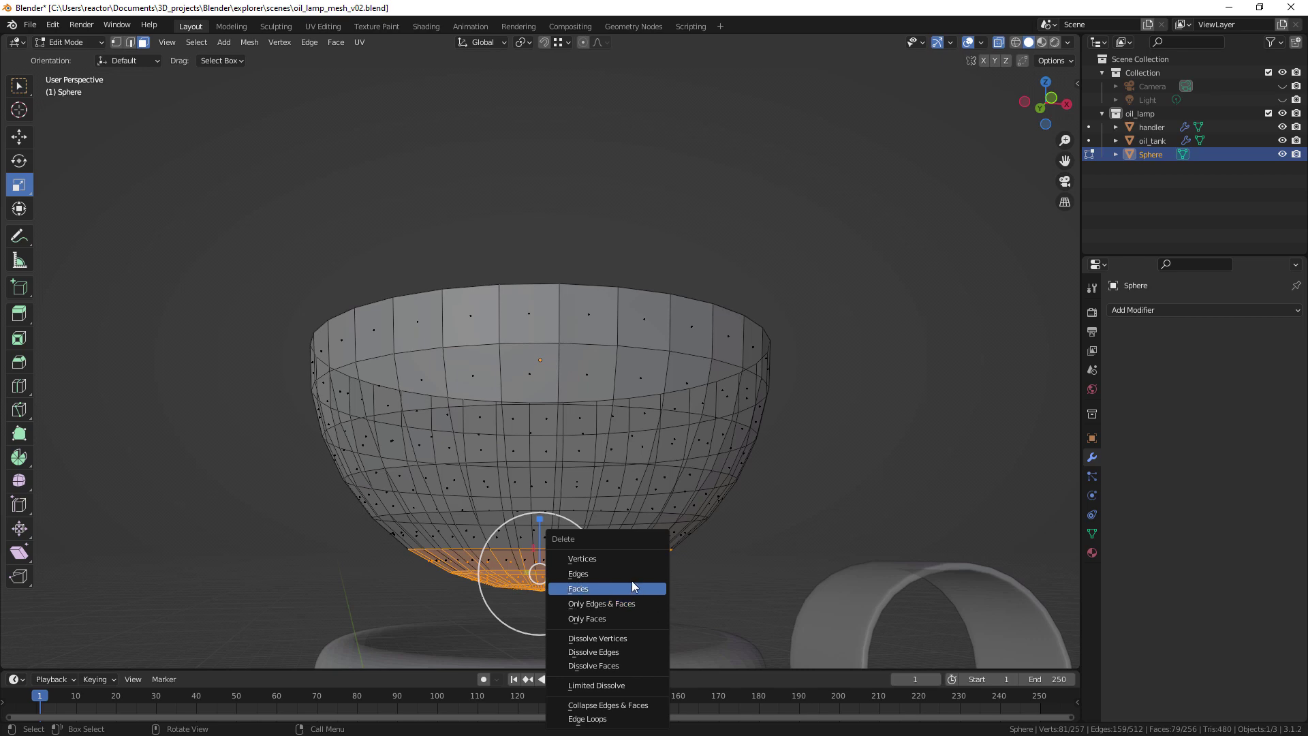
{"action": "left_click", "coordinate": [632, 587]}
Step: Delete the remaining faces hanging around the bottom opening so the bowl's lower edge is even
{"action": "left_click_drag", "start_coordinate": [638, 582], "coordinate": [547, 571]}
{"action": "middle_click_drag", "start_coordinate": [653, 556], "coordinate": [700, 570]}
{"action": "left_click_drag", "start_coordinate": [700, 570], "coordinate": [408, 615]}
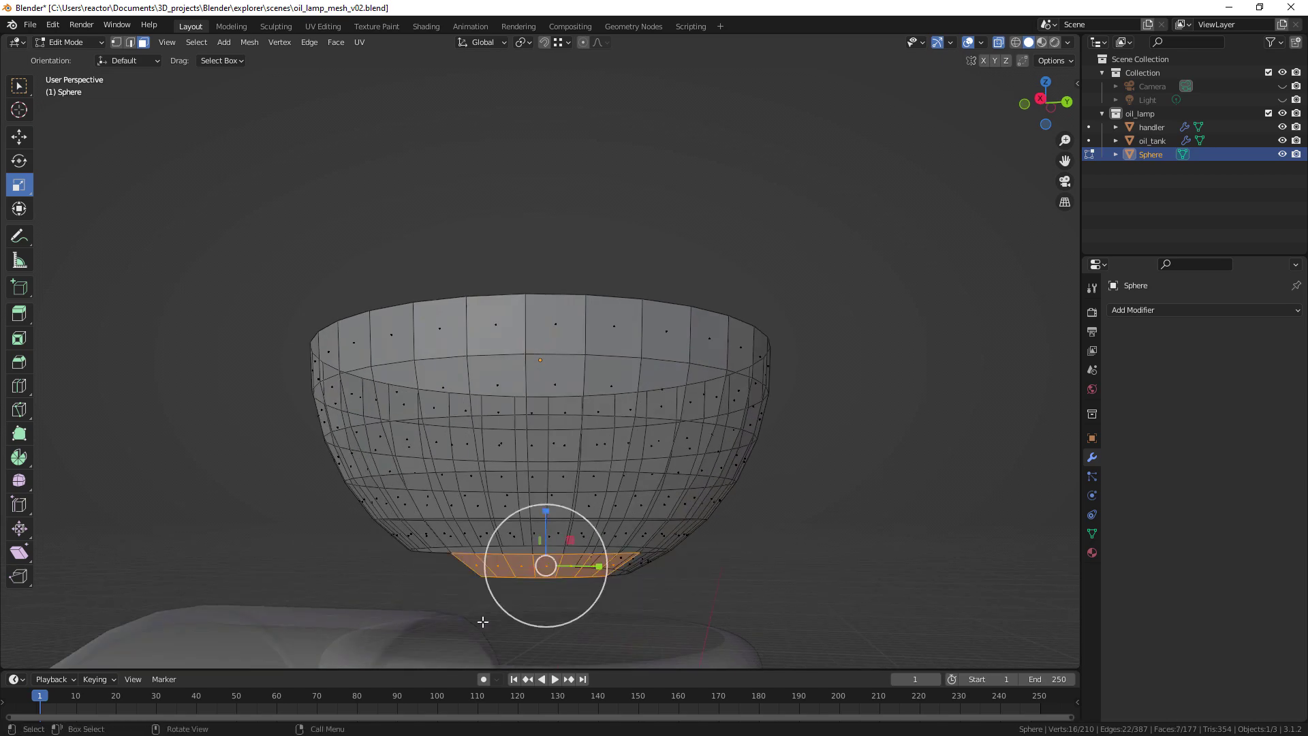
{"action": "key", "text": "x"}
{"action": "left_click", "coordinate": [582, 592]}
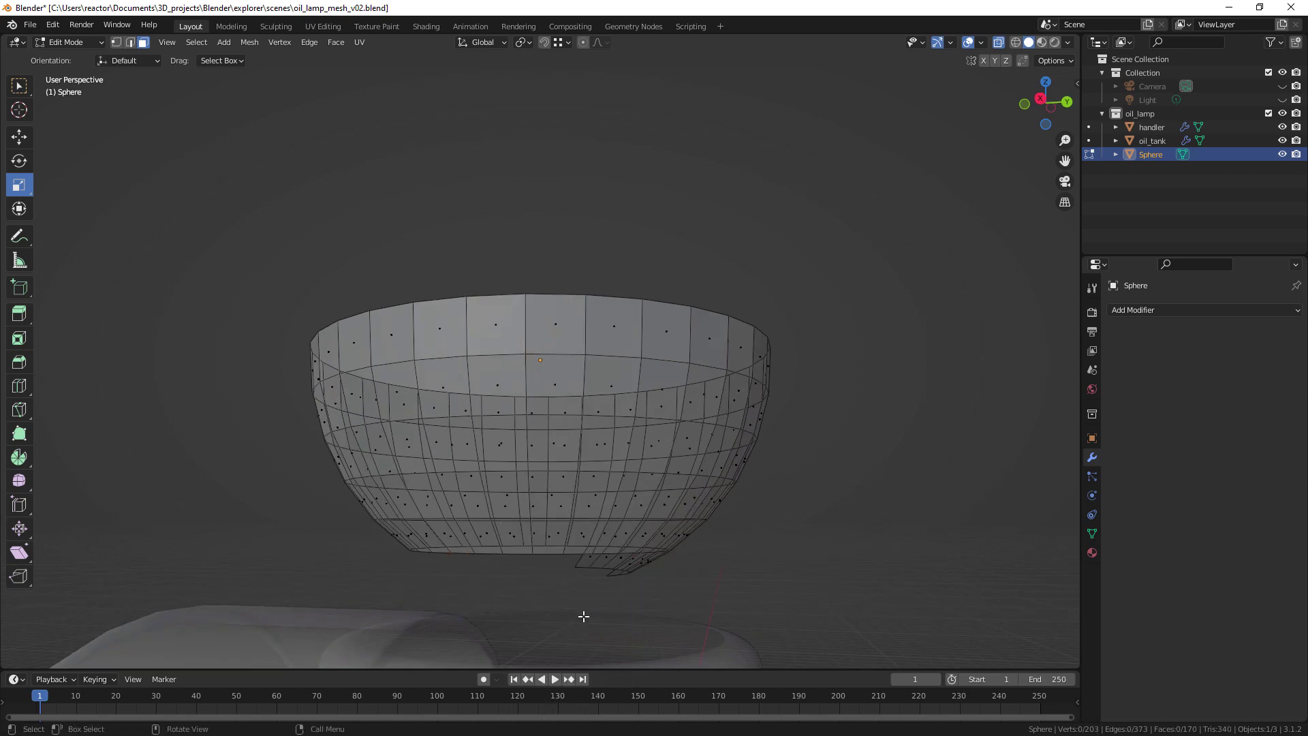
{"action": "left_click_drag", "start_coordinate": [655, 598], "coordinate": [579, 569]}
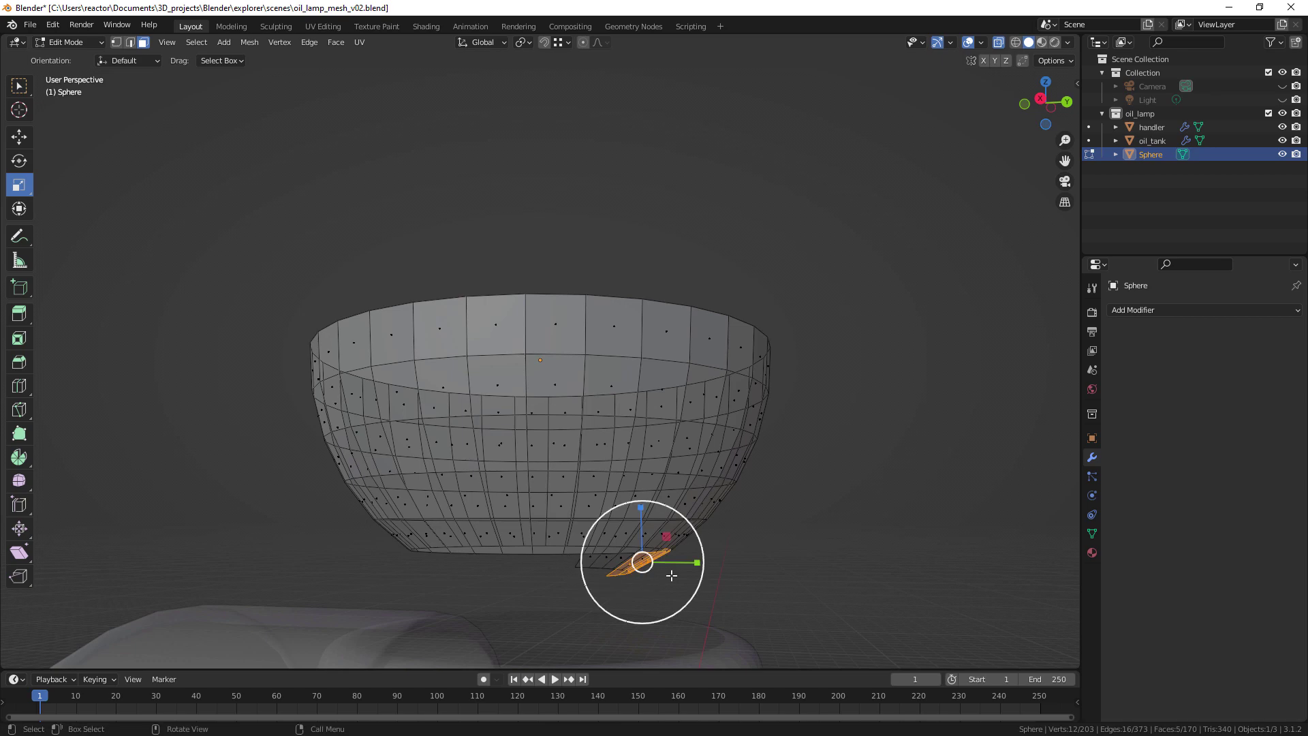
{"action": "key", "text": "x"}
{"action": "left_click", "coordinate": [699, 569]}
{"action": "middle_click_drag", "start_coordinate": [709, 549], "coordinate": [597, 592]}
{"action": "left_click_drag", "start_coordinate": [660, 591], "coordinate": [496, 555]}
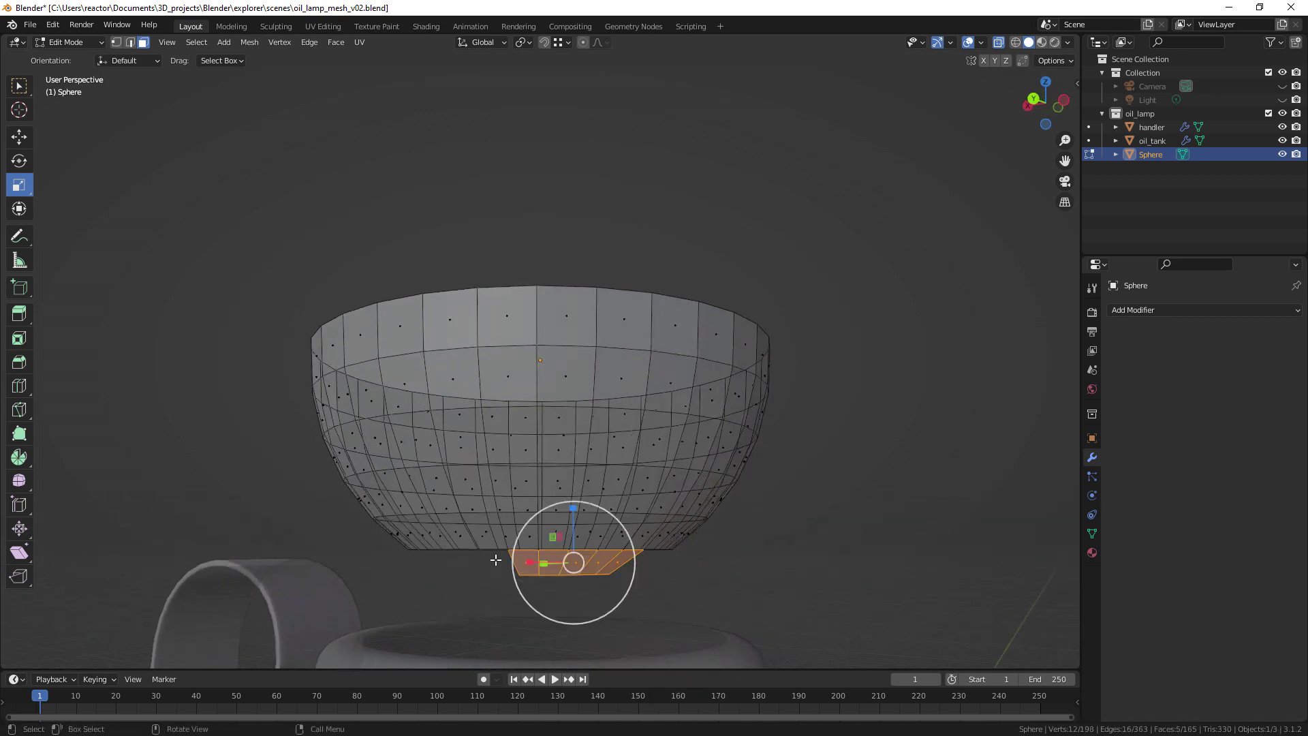
{"action": "key", "text": "x"}
{"action": "left_click", "coordinate": [497, 581]}
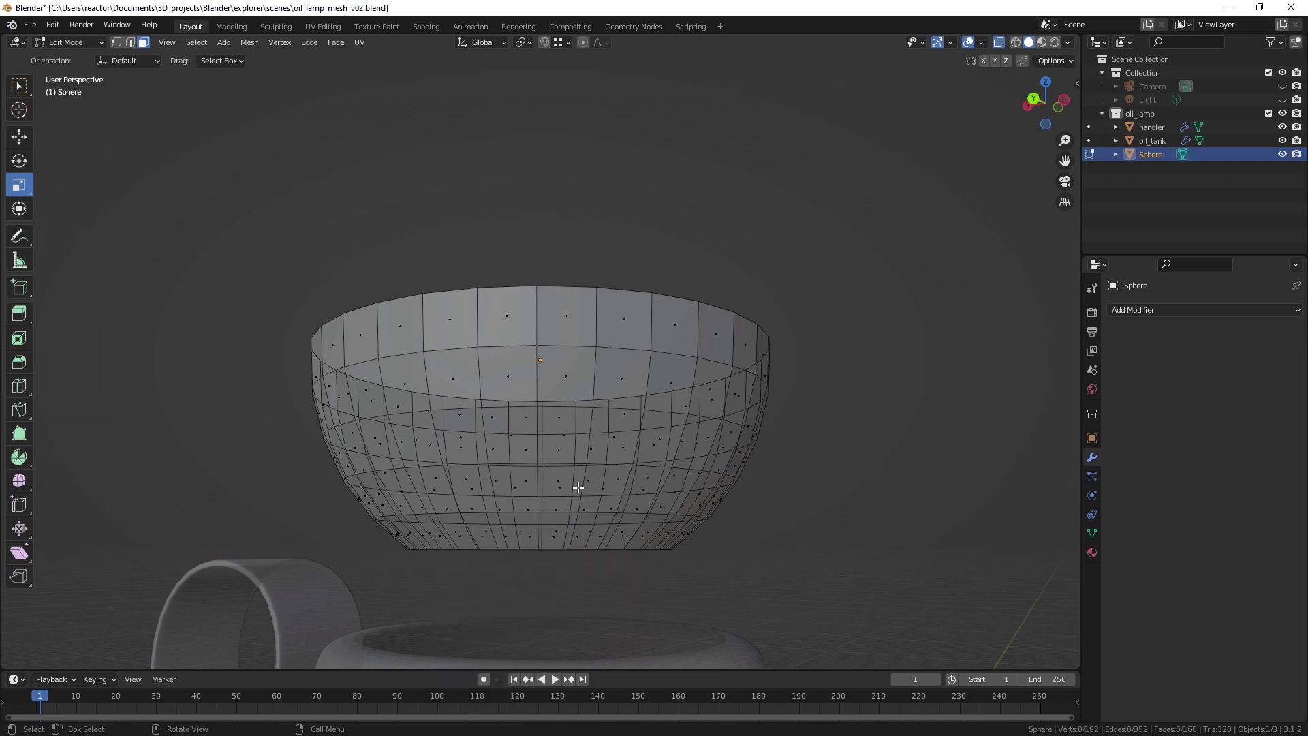
Step: Return to Object Mode and raise the open bowl about 1.6 cm along Z above the tank's neck
{"action": "middle_click_drag", "start_coordinate": [575, 487], "coordinate": [817, 519]}
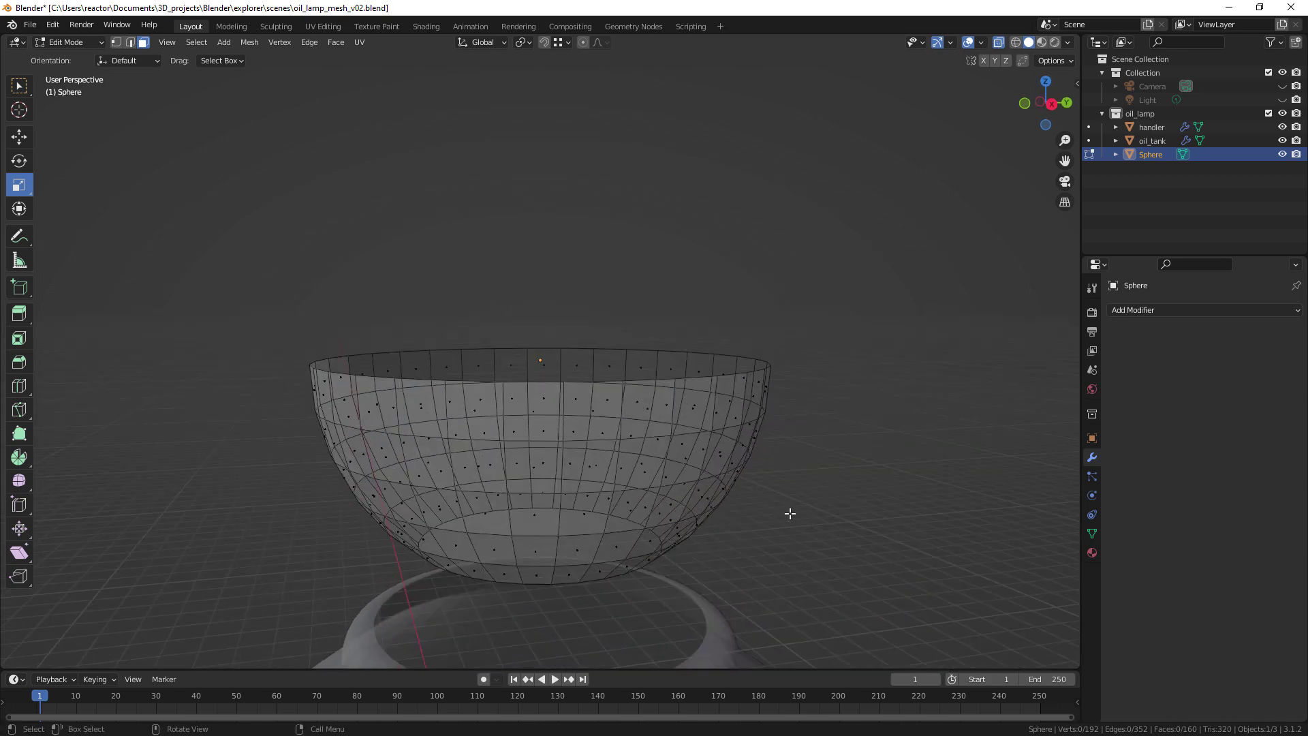
{"action": "key", "text": "Tab"}
{"action": "scroll", "coordinate": [714, 521], "scroll_direction": "down", "scroll_amount": 3}
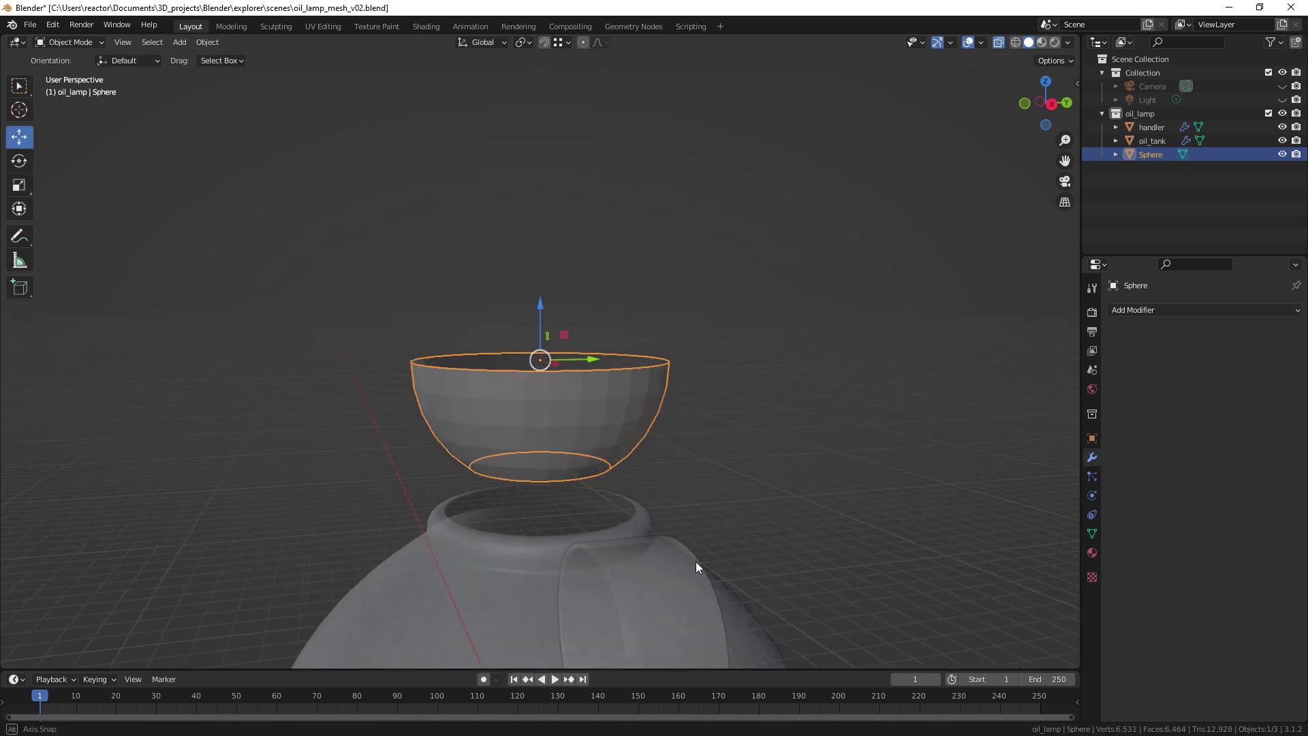
{"action": "middle_click_drag", "start_coordinate": [697, 565], "coordinate": [800, 543]}
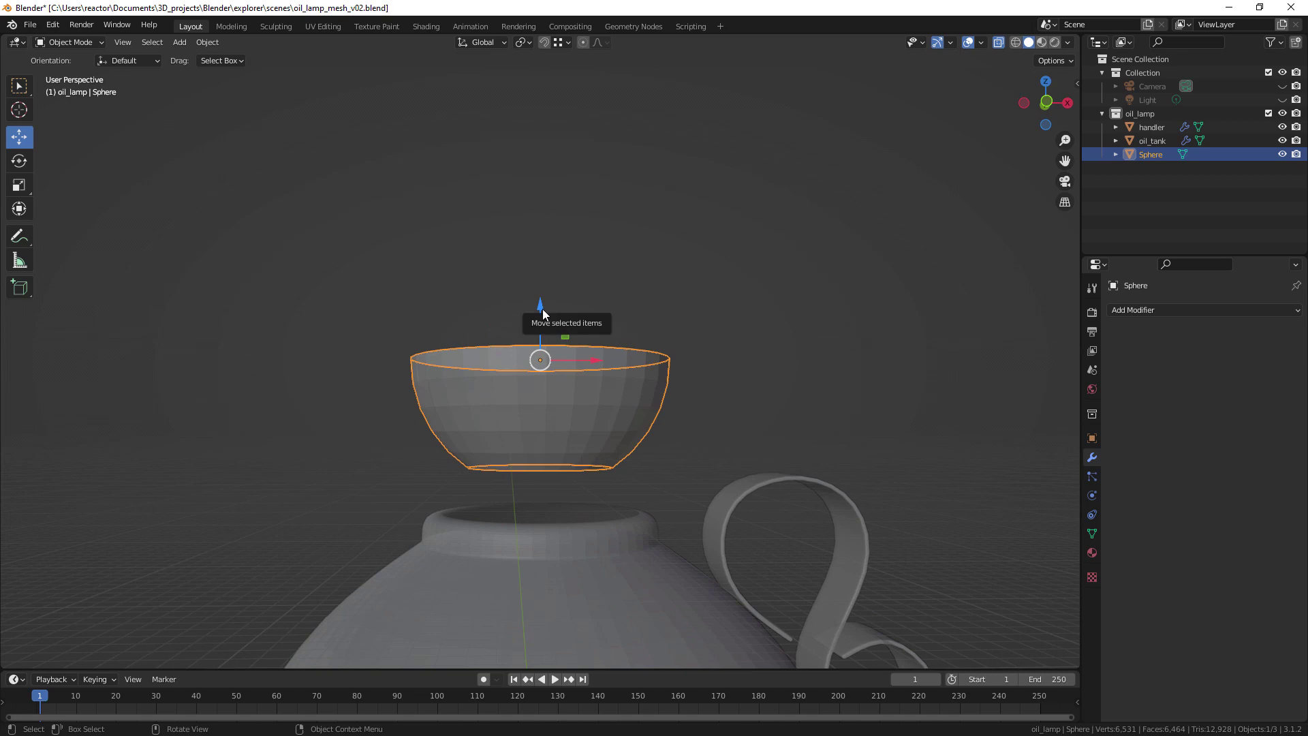
{"action": "left_click_drag", "start_coordinate": [542, 309], "coordinate": [577, 284]}
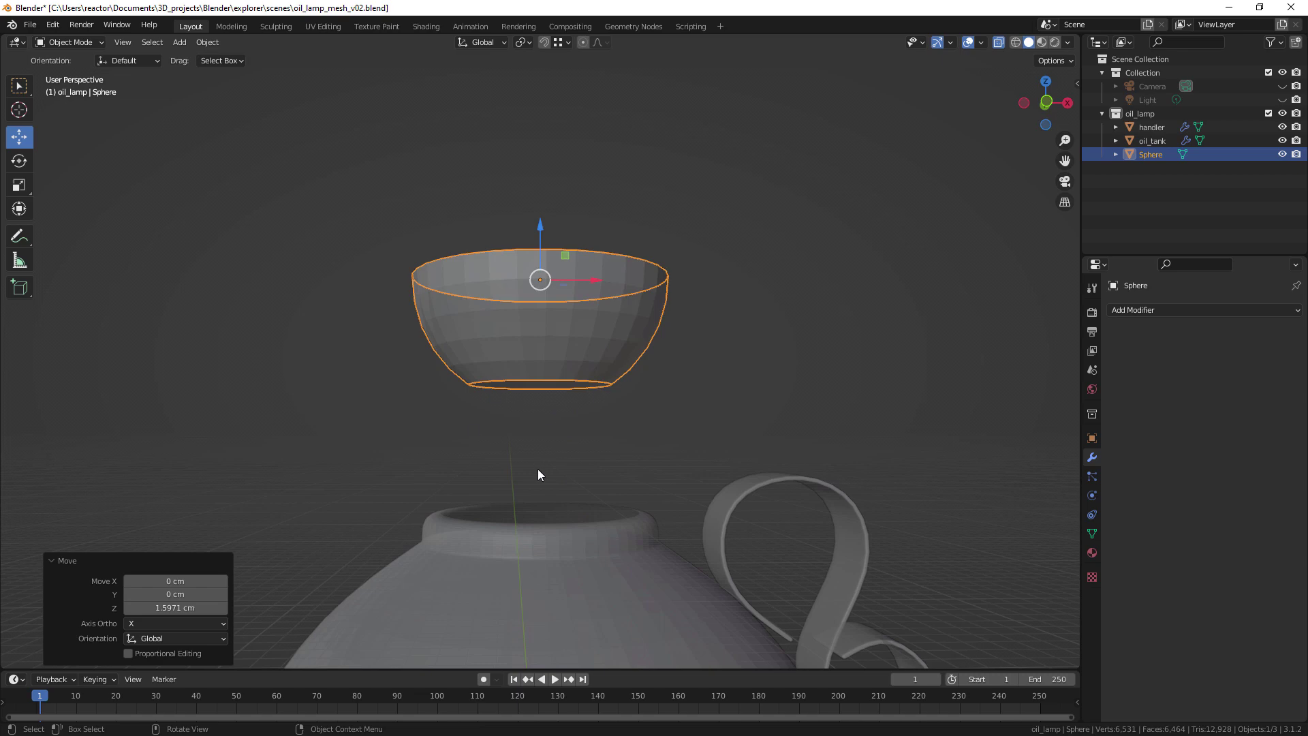
Step: Enter Edit Mode on the bowl, turn off X-ray and switch to edge selection
{"action": "mouse_move", "coordinate": [568, 449]}
{"action": "middle_mouse_down"}
{"action": "mouse_move", "coordinate": [560, 429]}
{"action": "mouse_move", "coordinate": [554, 493]}
{"action": "mouse_move", "coordinate": [547, 397]}
{"action": "mouse_move", "coordinate": [548, 438]}
{"action": "middle_mouse_up"}
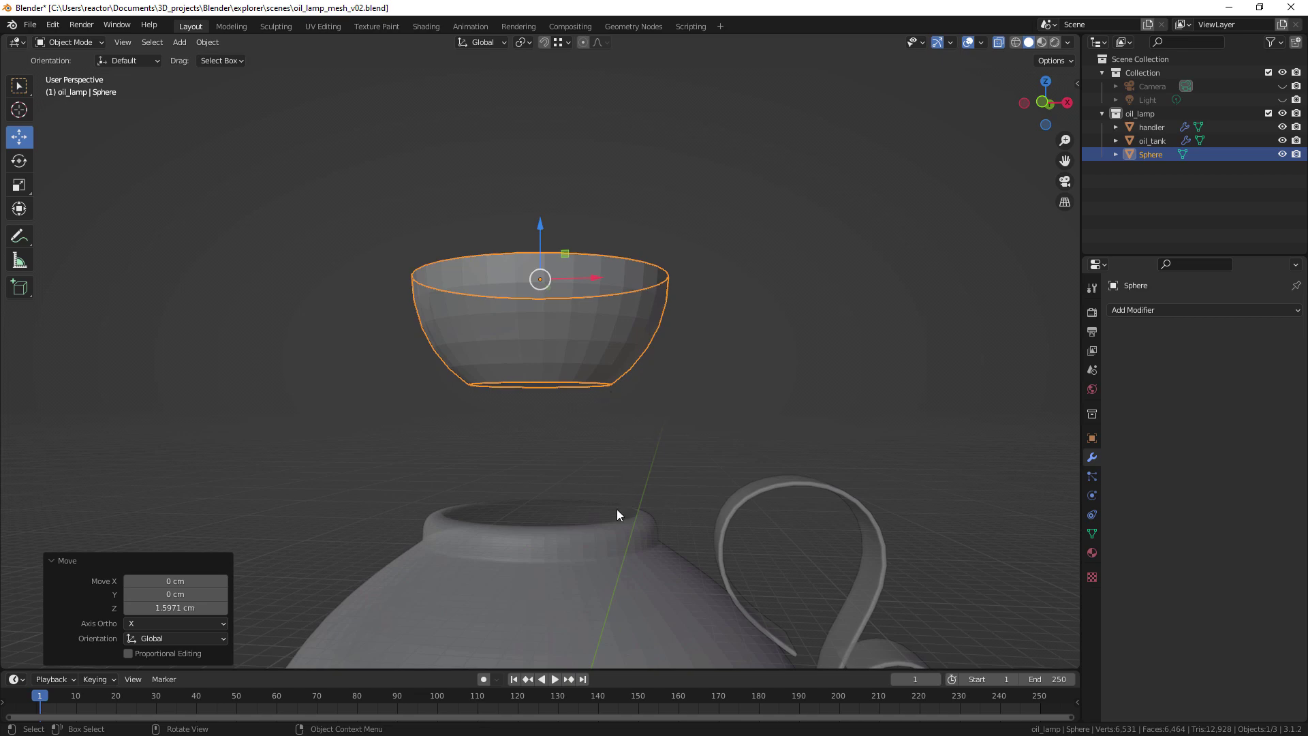
{"action": "key", "text": "Tab"}
{"action": "left_click", "coordinate": [598, 380]}
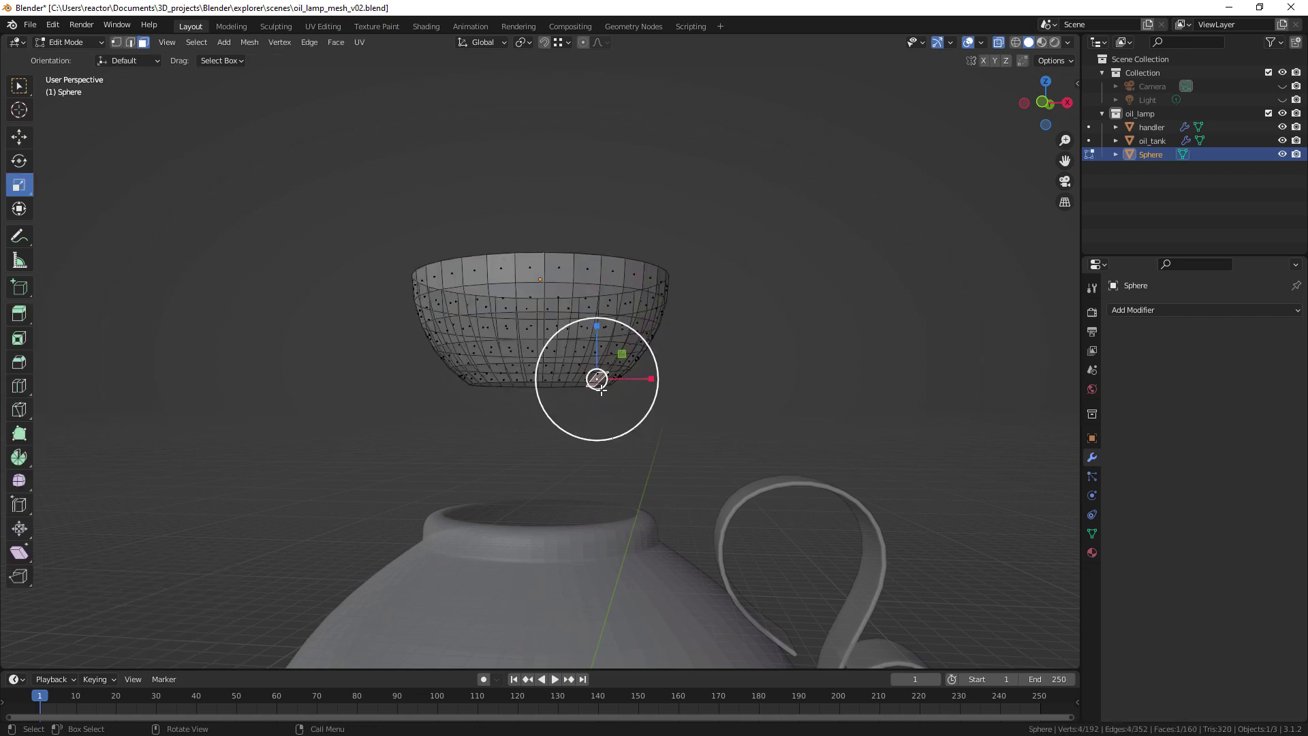
{"action": "middle_click_drag", "start_coordinate": [598, 380], "coordinate": [611, 354]}
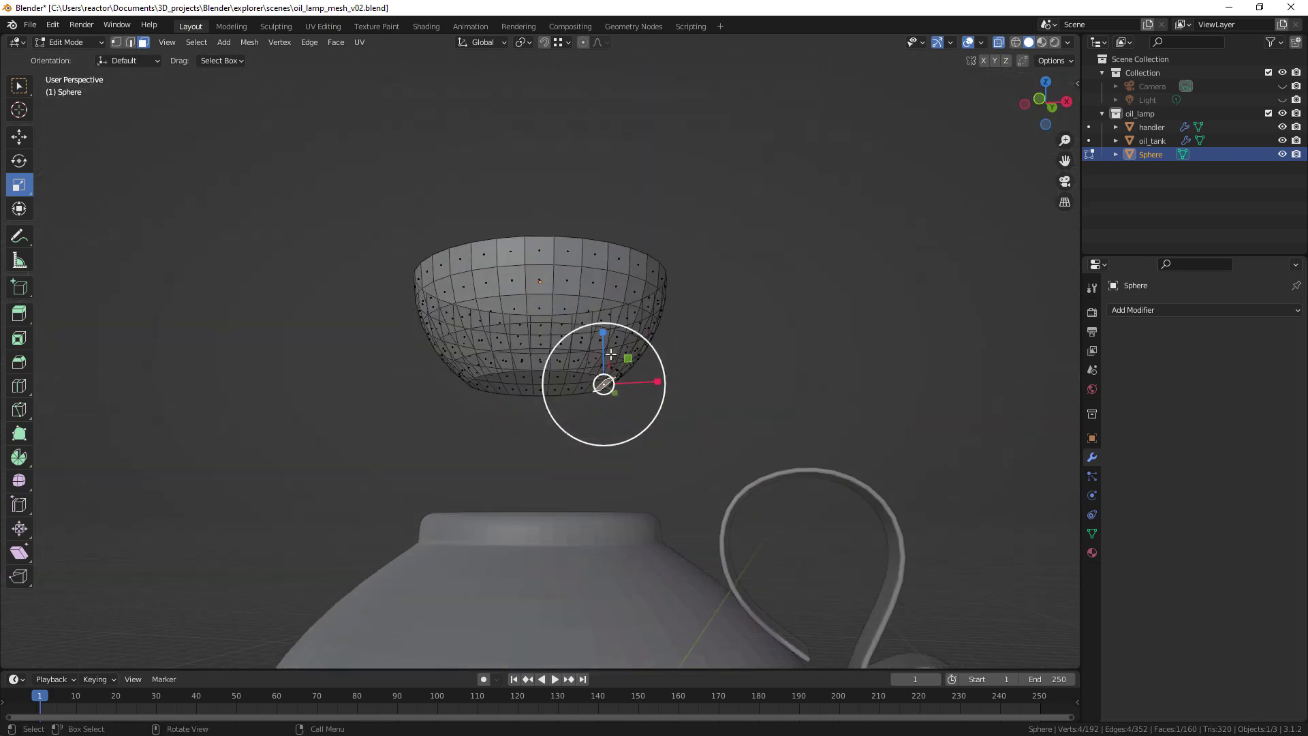
{"action": "left_click", "coordinate": [996, 44]}
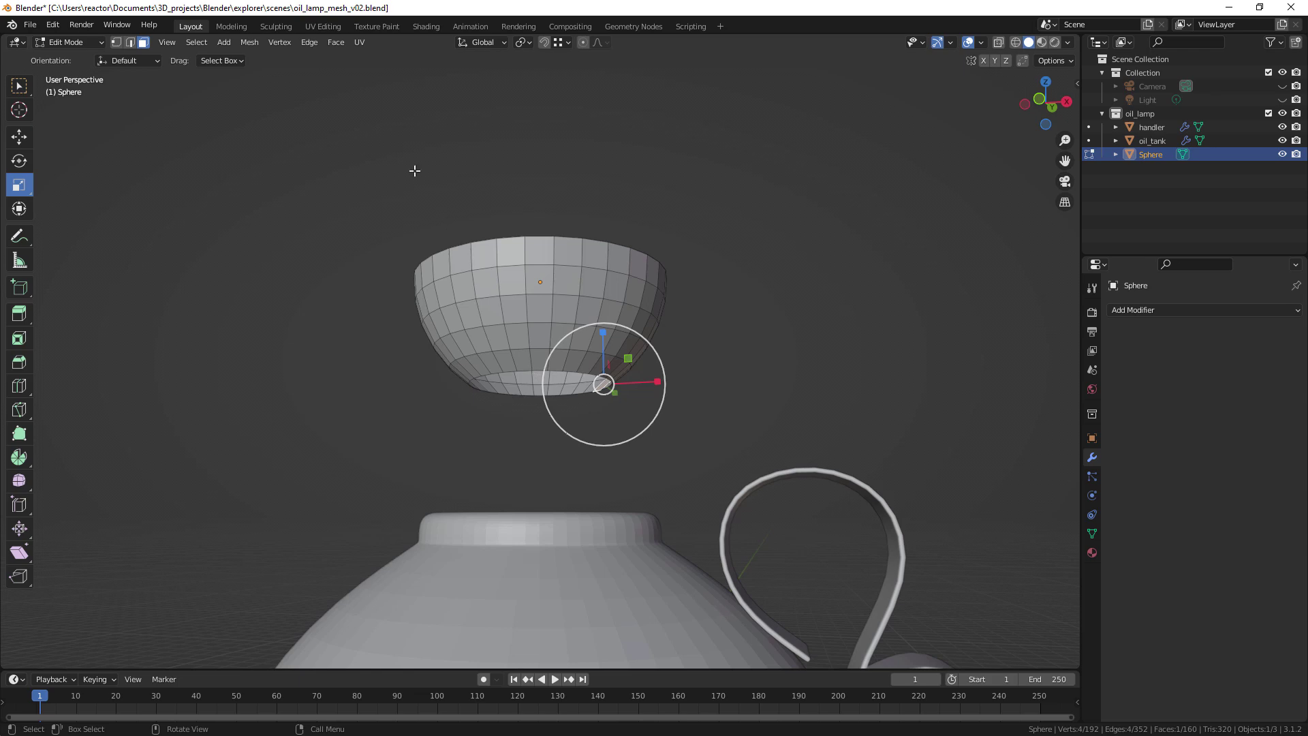
{"action": "left_click", "coordinate": [130, 43]}
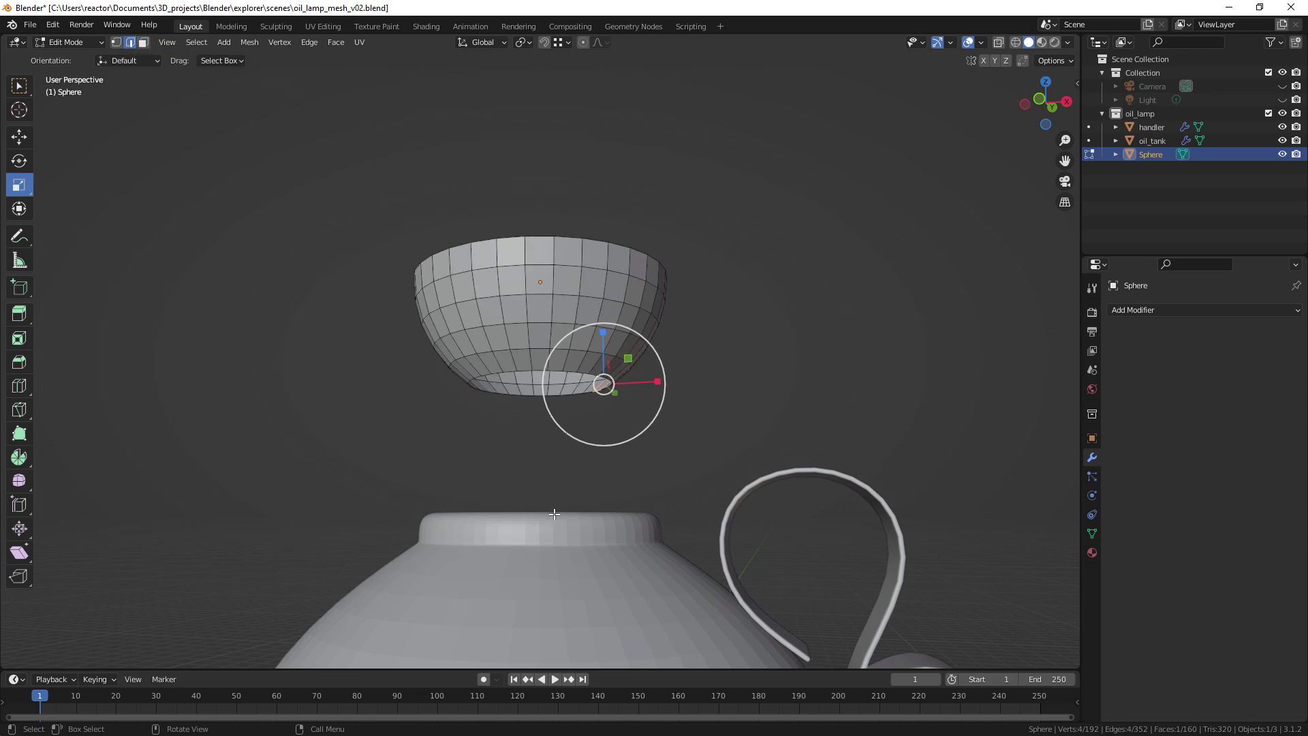
Step: Extrude the edge loop around the bowl's bottom opening about 0.08 cm down along Z
{"action": "left_click", "coordinate": [527, 369], "text": "alt"}
{"action": "mouse_move", "coordinate": [647, 419]}
{"action": "middle_mouse_down"}
{"action": "mouse_move", "coordinate": [660, 450]}
{"action": "mouse_move", "coordinate": [658, 424]}
{"action": "middle_mouse_up"}
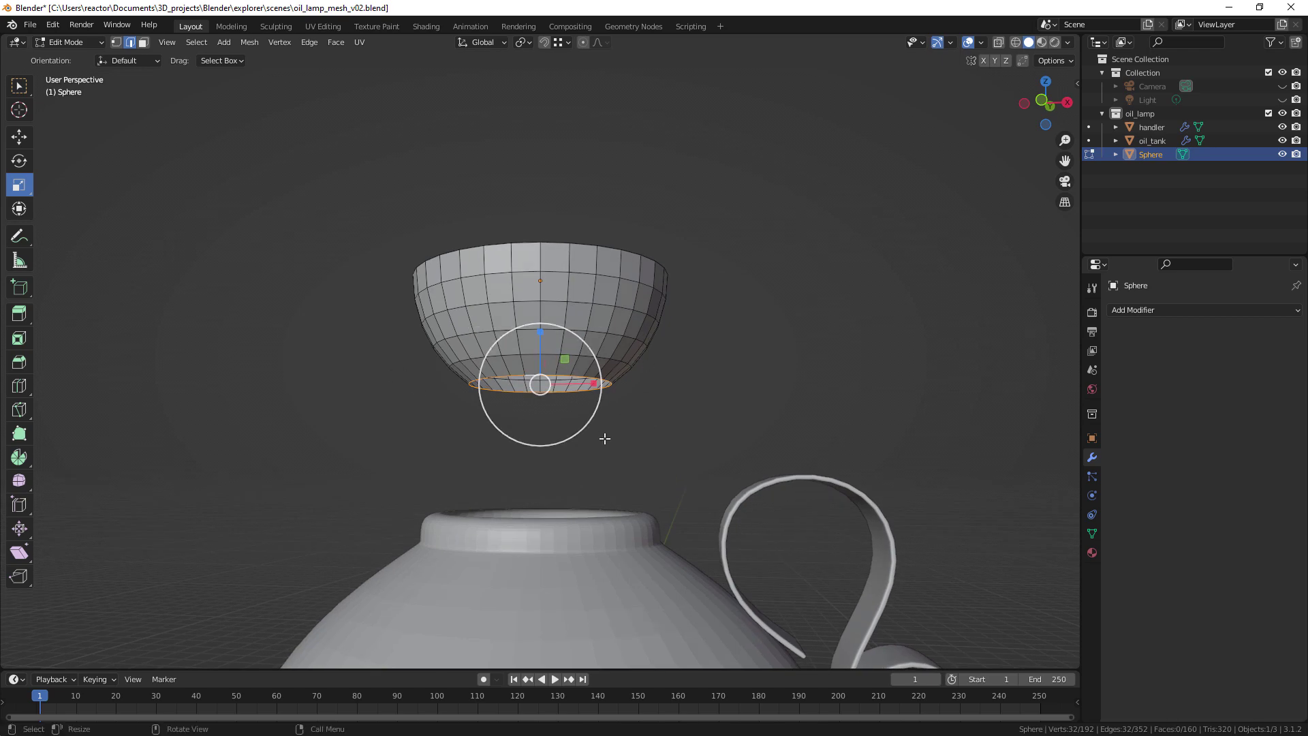
{"action": "scroll", "coordinate": [594, 384], "scroll_direction": "up", "scroll_amount": 3}
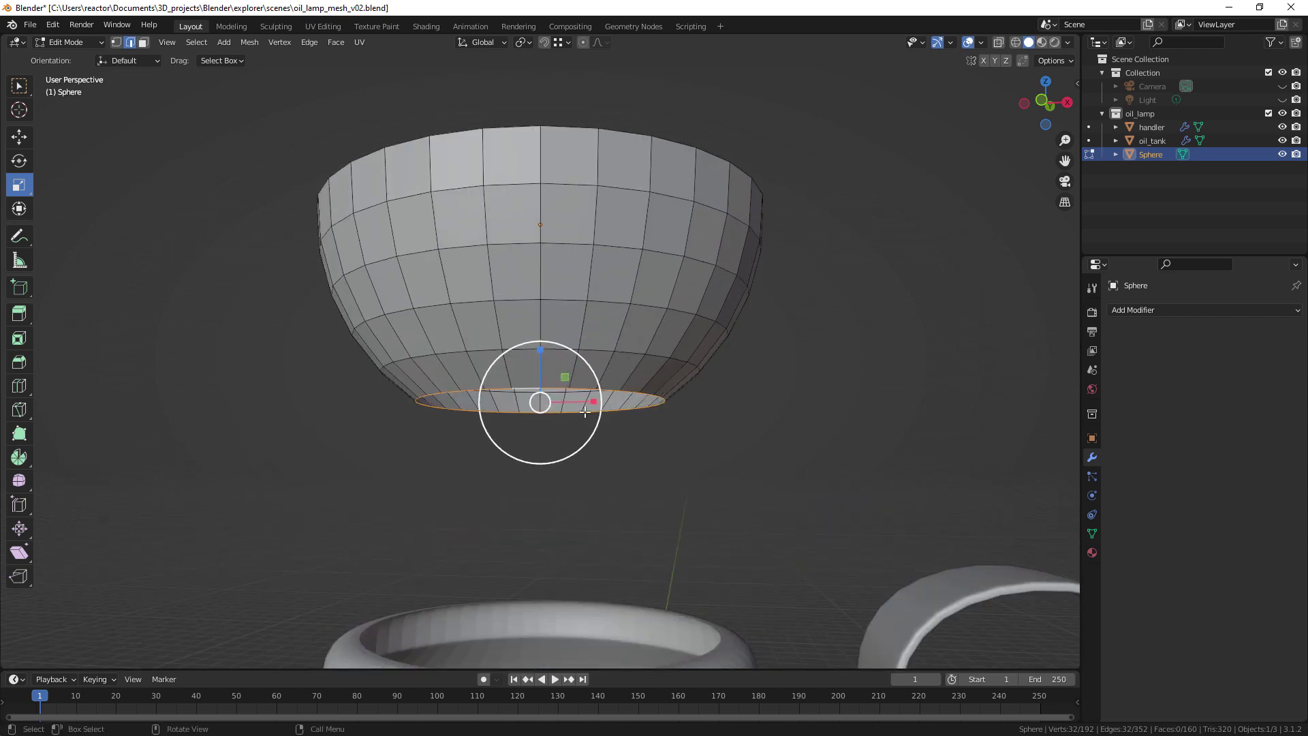
{"action": "middle_click_drag", "start_coordinate": [584, 410], "coordinate": [618, 407]}
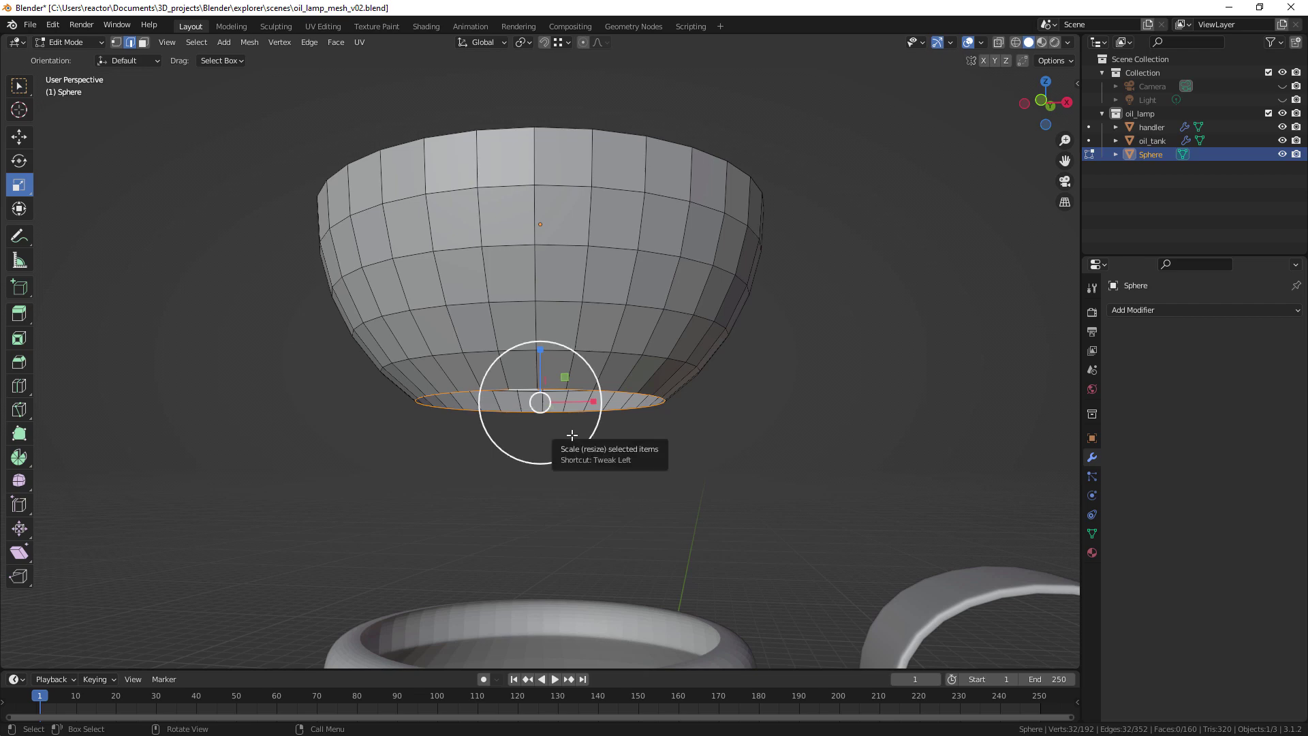
{"action": "key", "text": "e"}
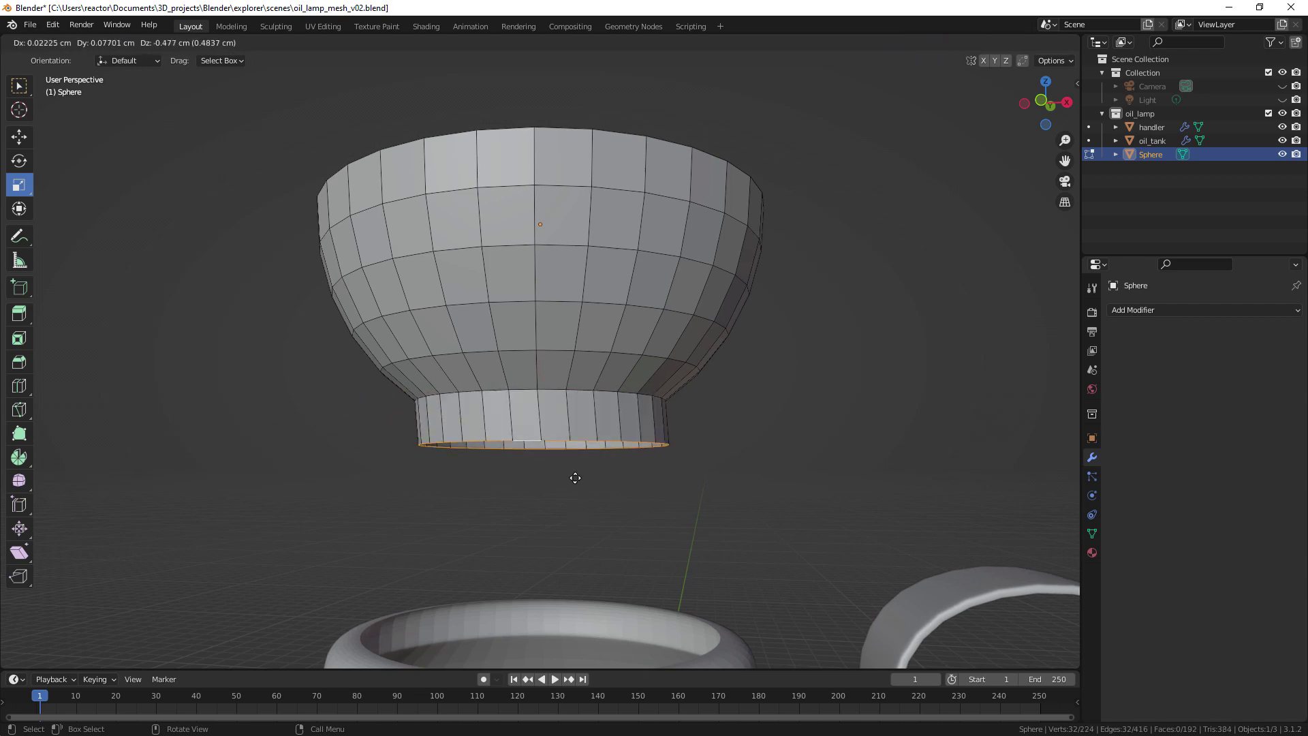
{"action": "key", "text": "z"}
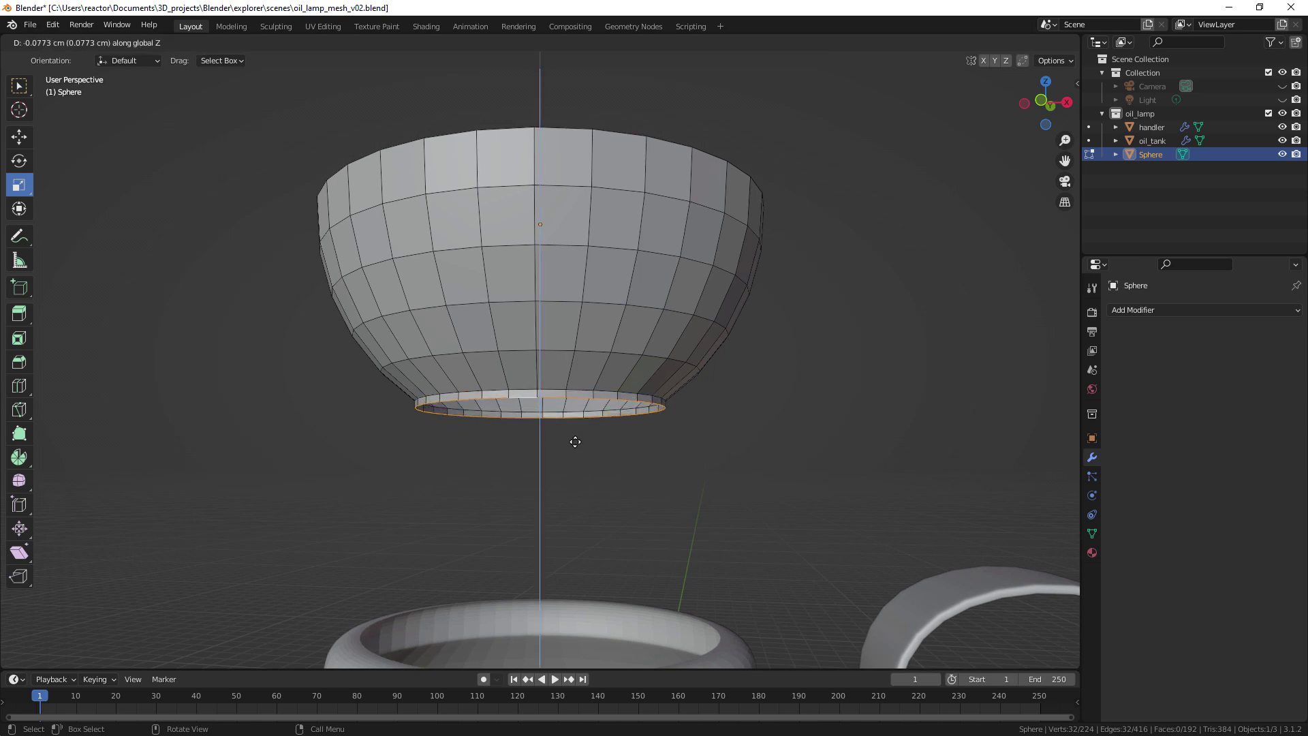
{"action": "left_click", "coordinate": [575, 442]}
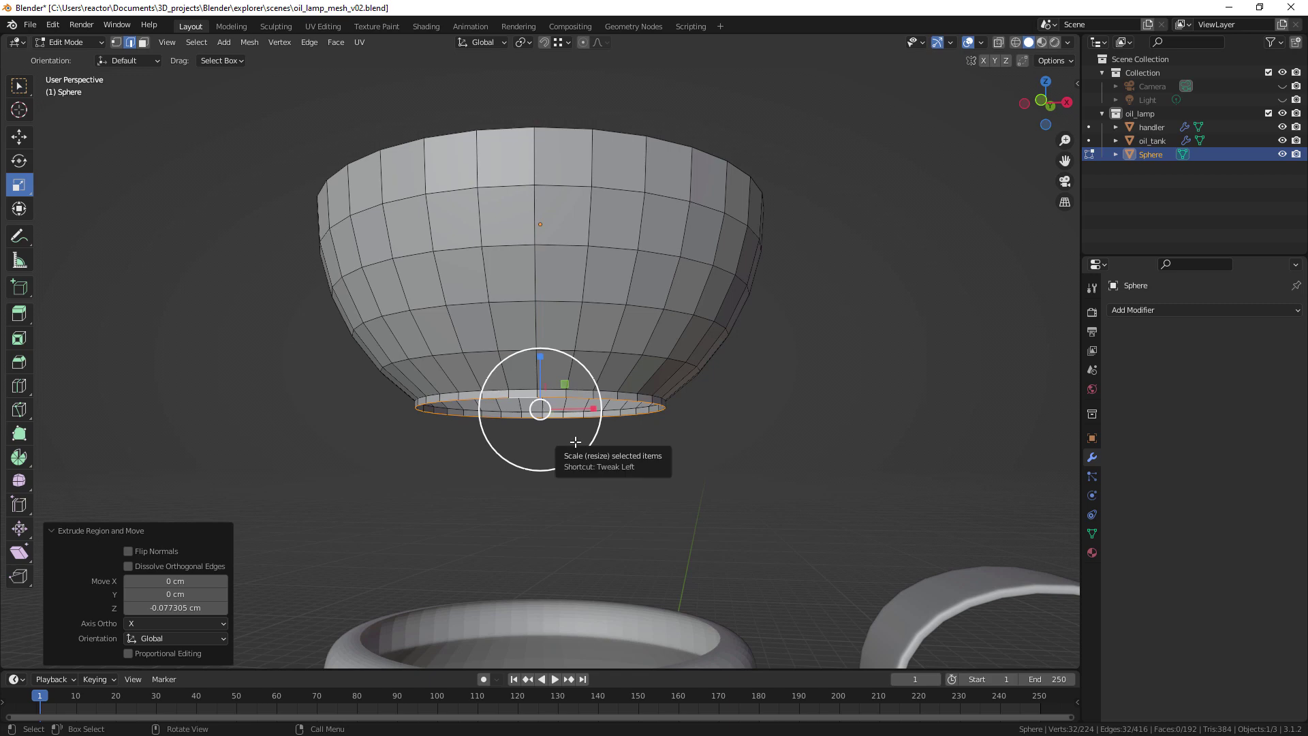
Step: Extrude the bottom edge loop in place and scale it to about 0.958 to form a narrow inward ledge
{"action": "middle_click_drag", "start_coordinate": [575, 441], "coordinate": [600, 498]}
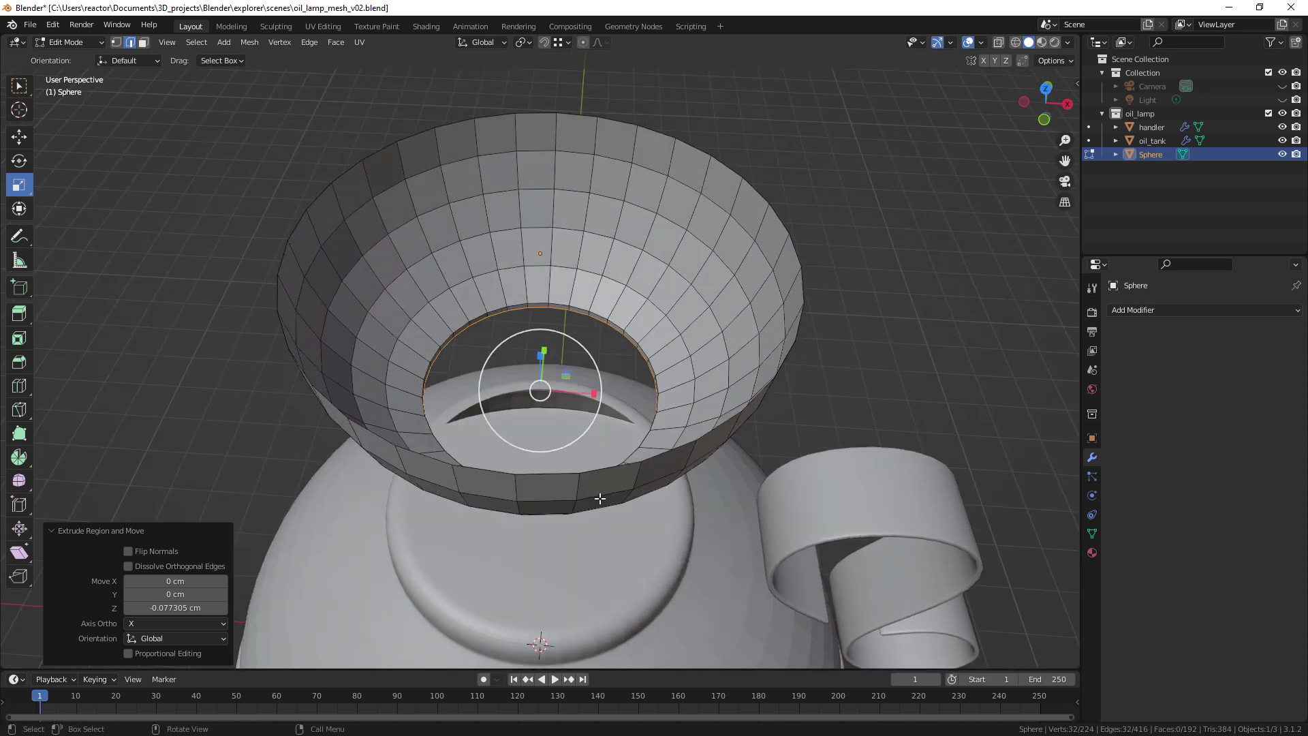
{"action": "key", "text": "g"}
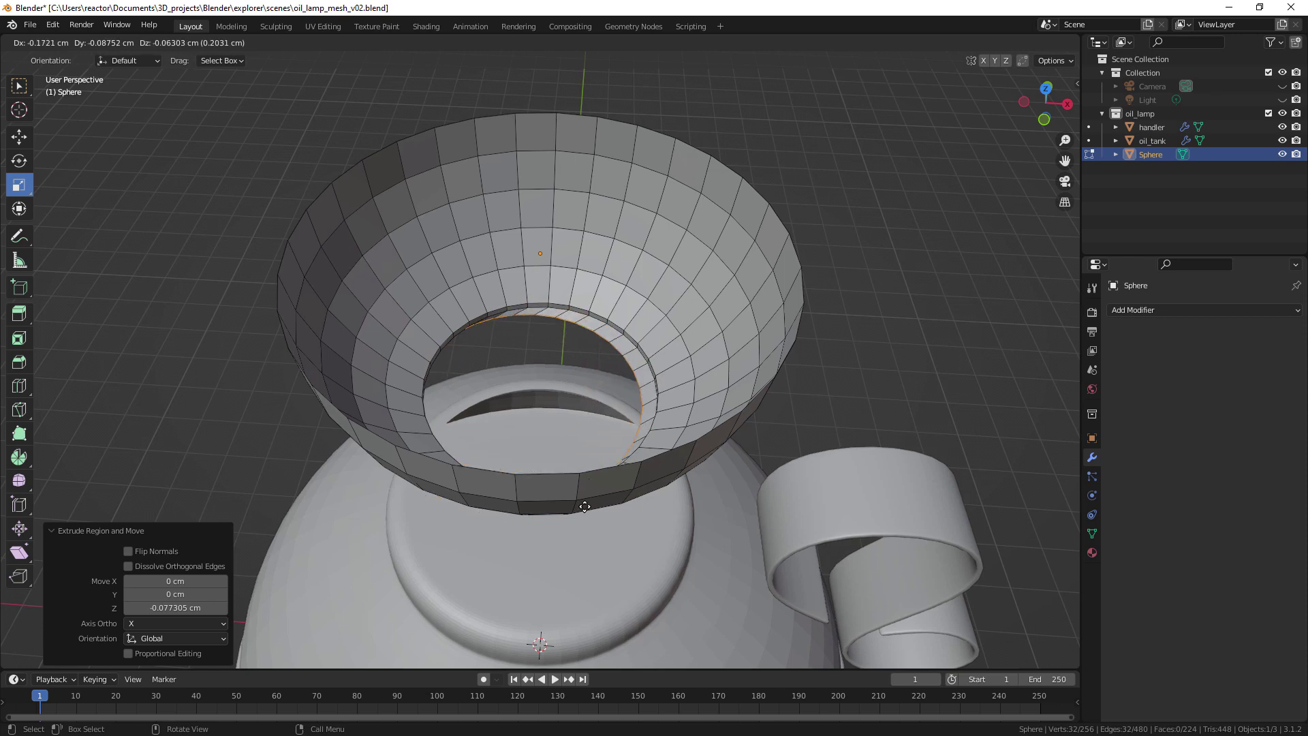
{"action": "key", "text": "Escape"}
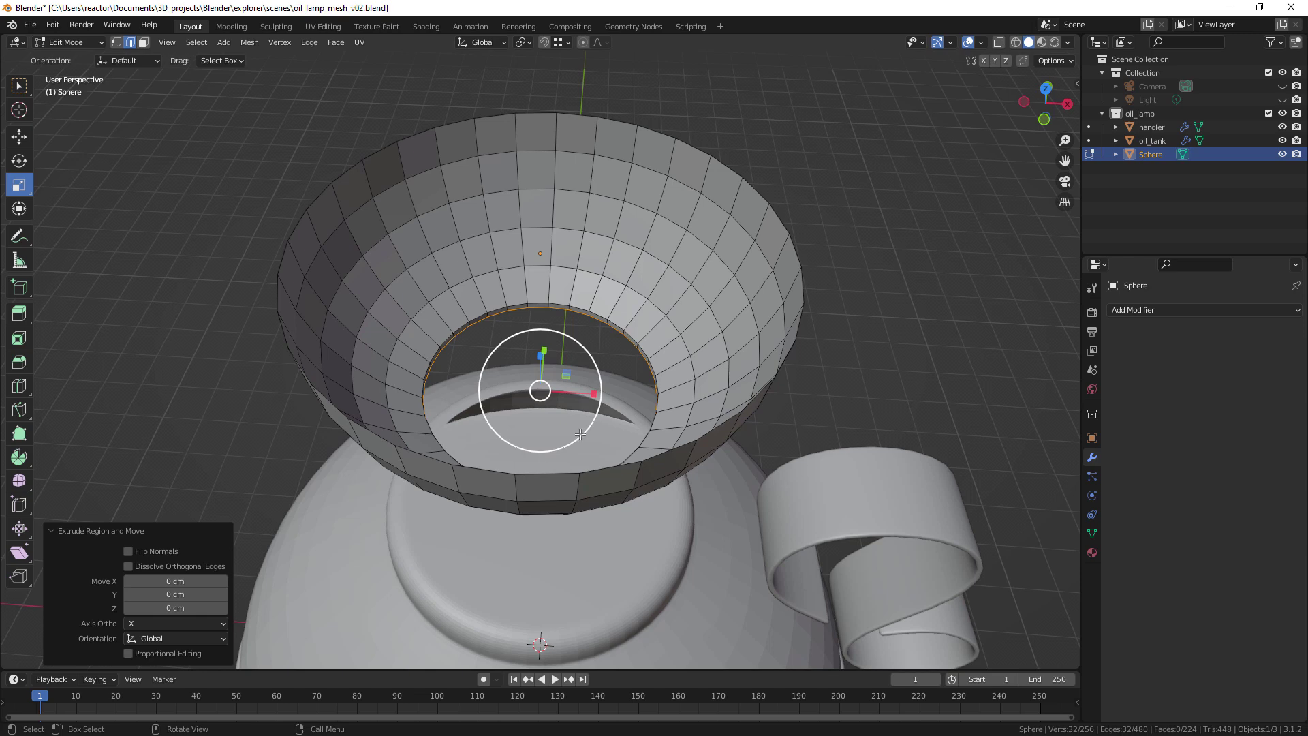
{"action": "left_click_drag", "start_coordinate": [578, 426], "coordinate": [579, 430]}
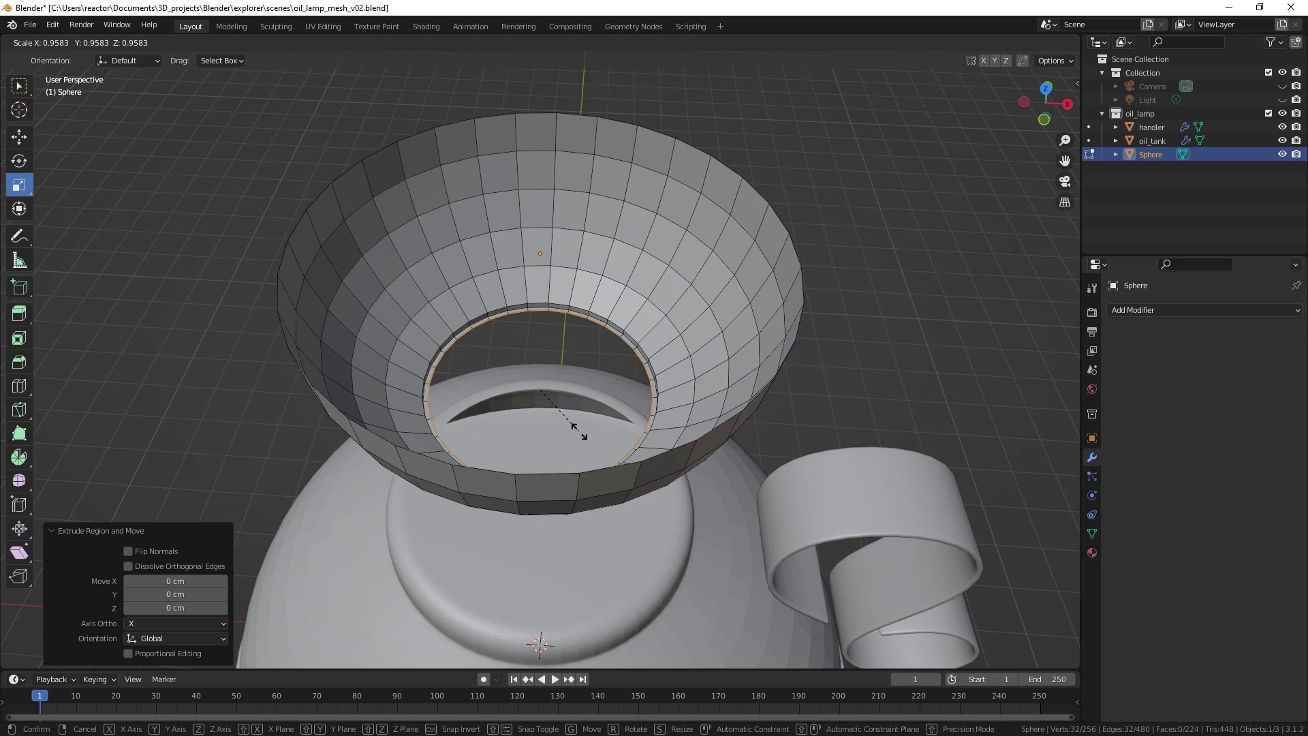
{"action": "left_click_drag", "start_coordinate": [578, 430], "coordinate": [579, 431]}
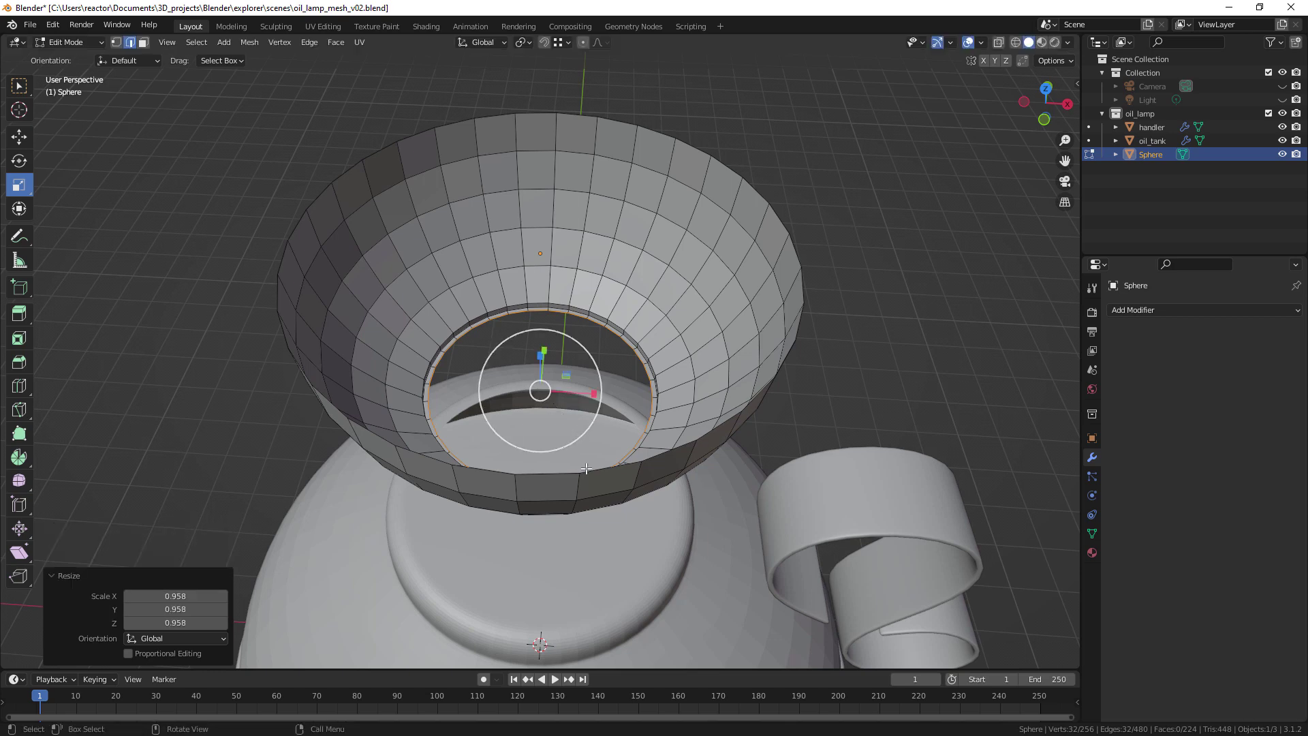
Step: Extrude the ledge's inner edge loop about 0.23 cm down along Z to form the collar wall
{"action": "middle_click_drag", "start_coordinate": [579, 431], "coordinate": [589, 367]}
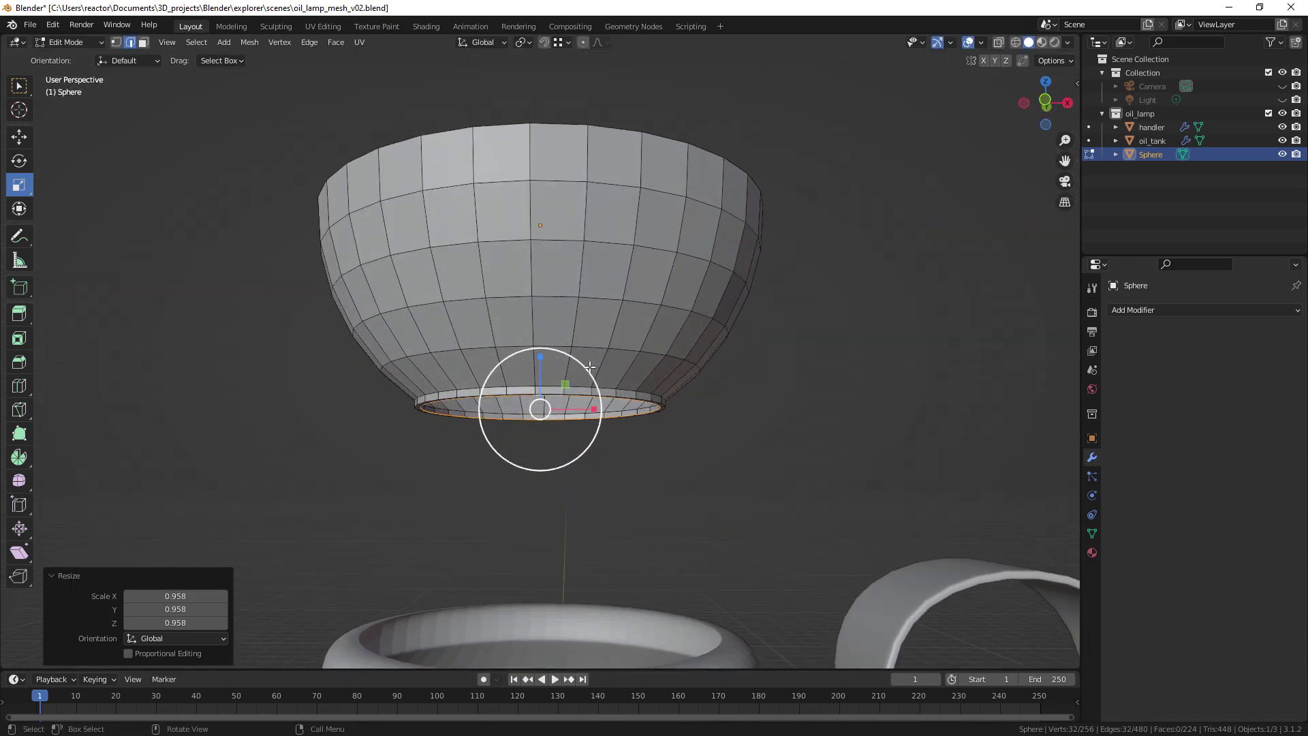
{"action": "key", "text": "e"}
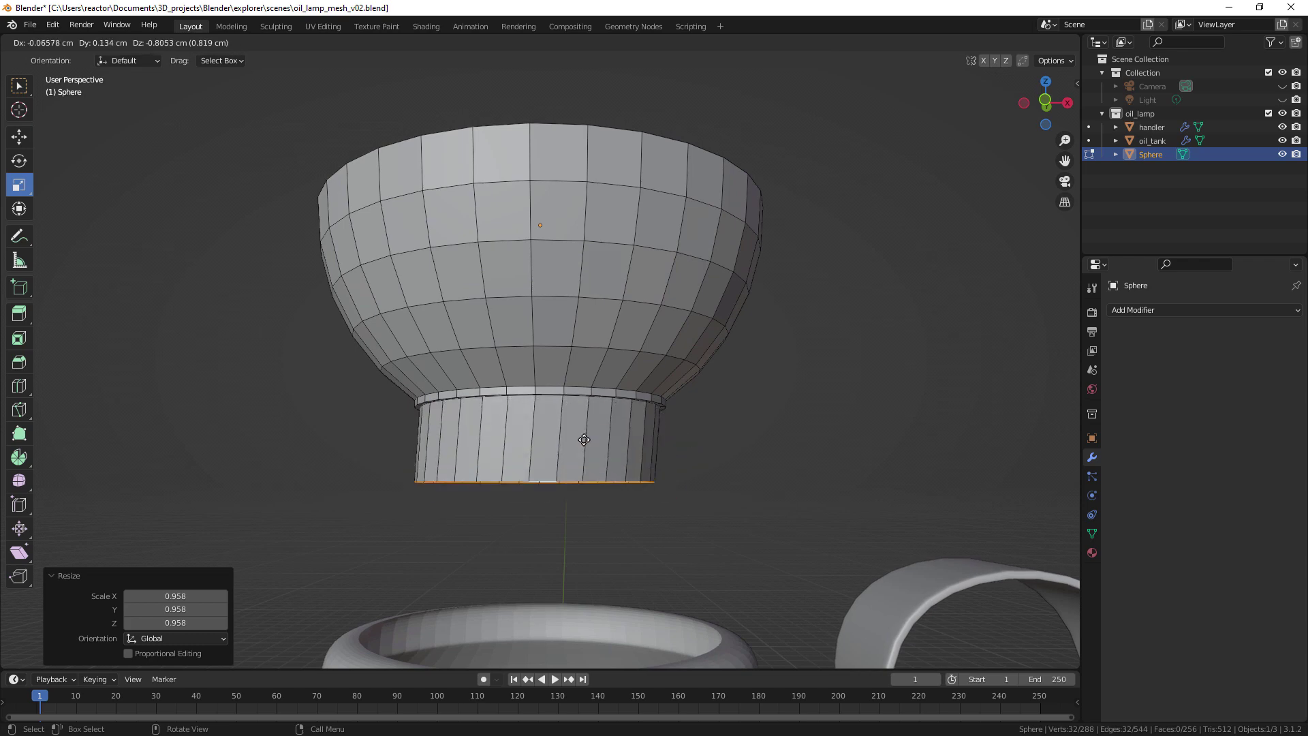
{"action": "key", "text": "z"}
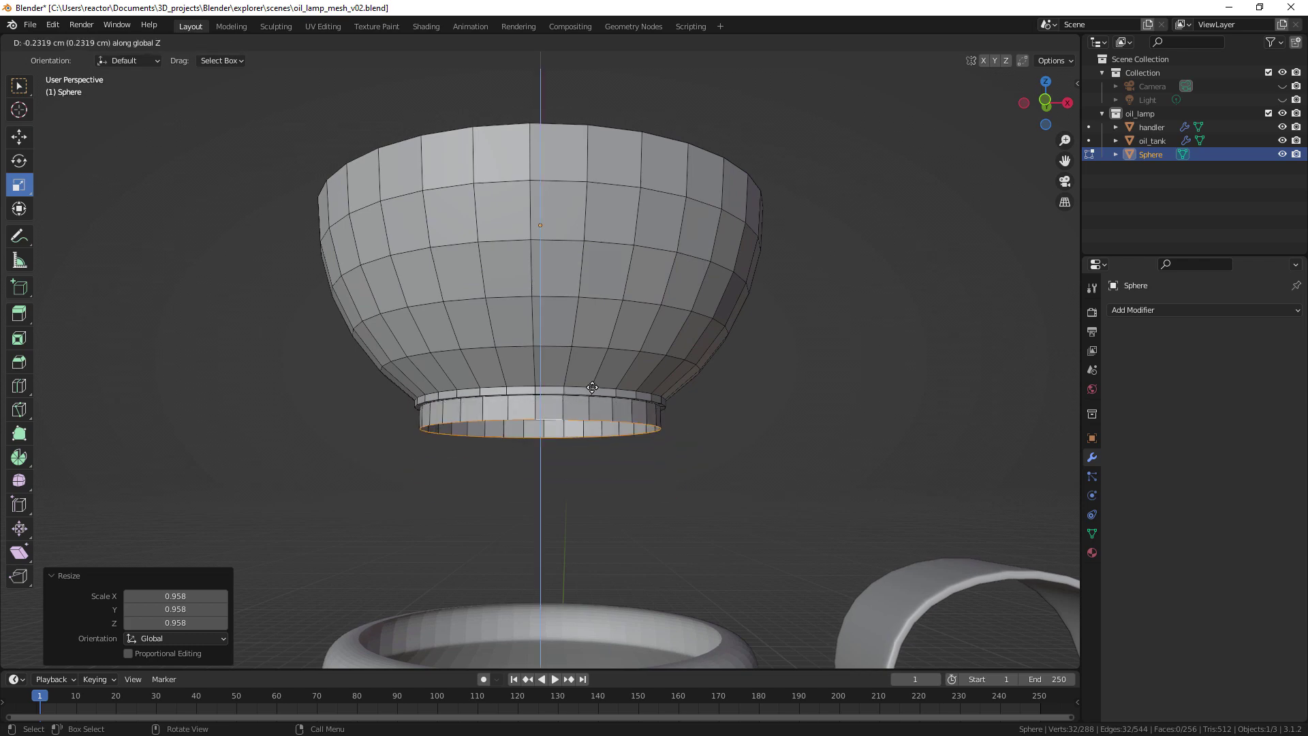
{"action": "left_click", "coordinate": [592, 387]}
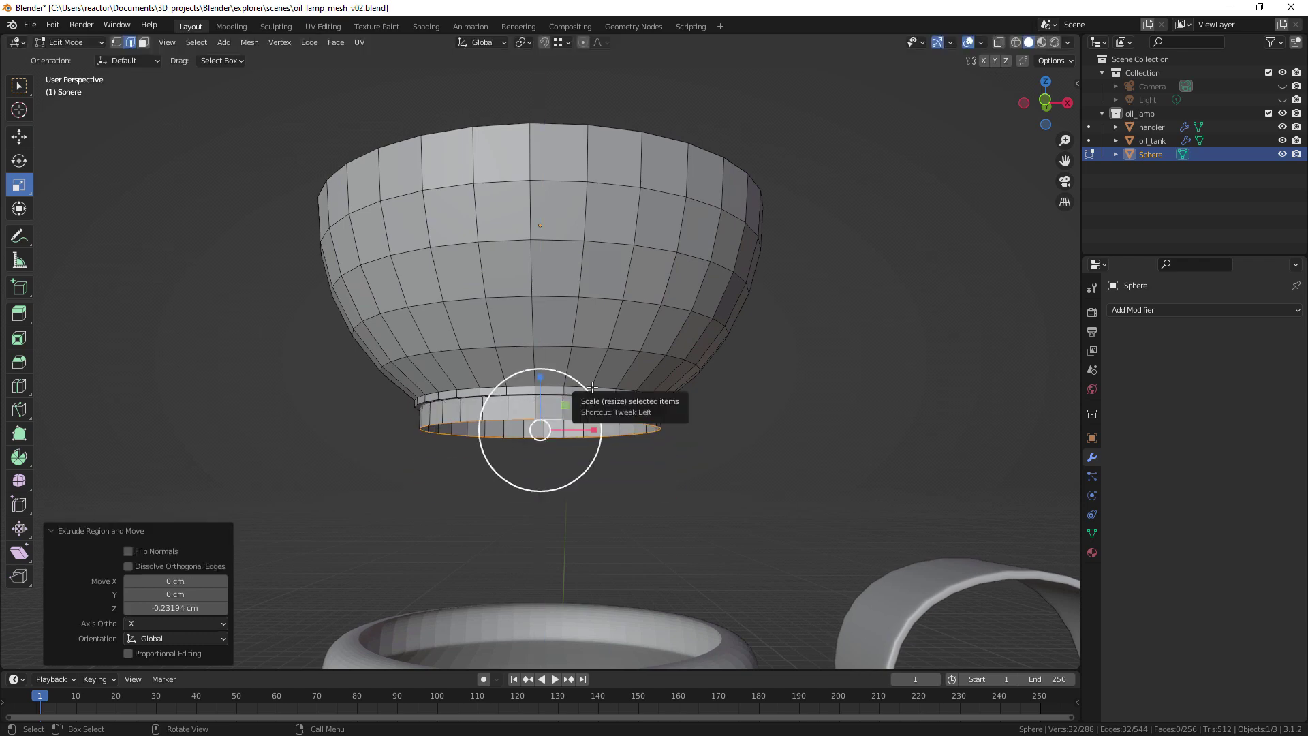
Step: Extrude the collar's lower edge loop in place and scale it to about 1.056 to form an outward flange
{"action": "middle_click_drag", "start_coordinate": [599, 398], "coordinate": [658, 427]}
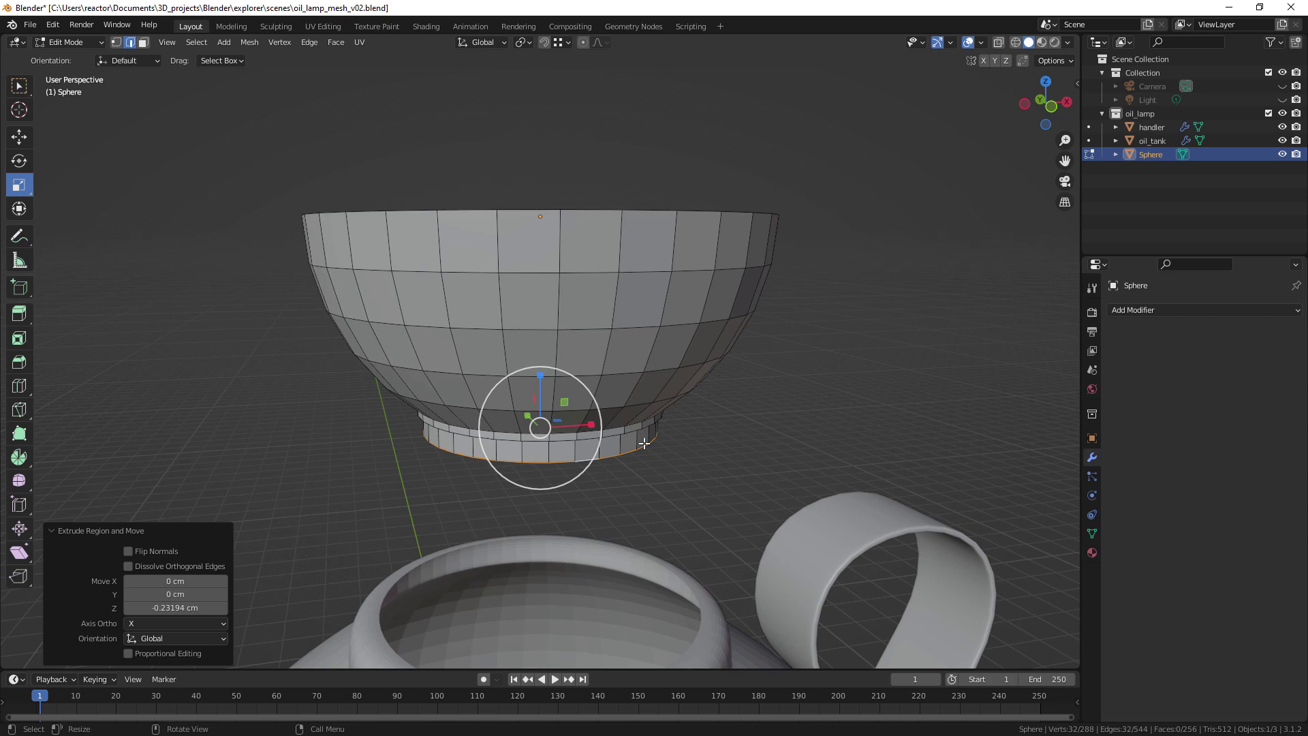
{"action": "key", "text": "e"}
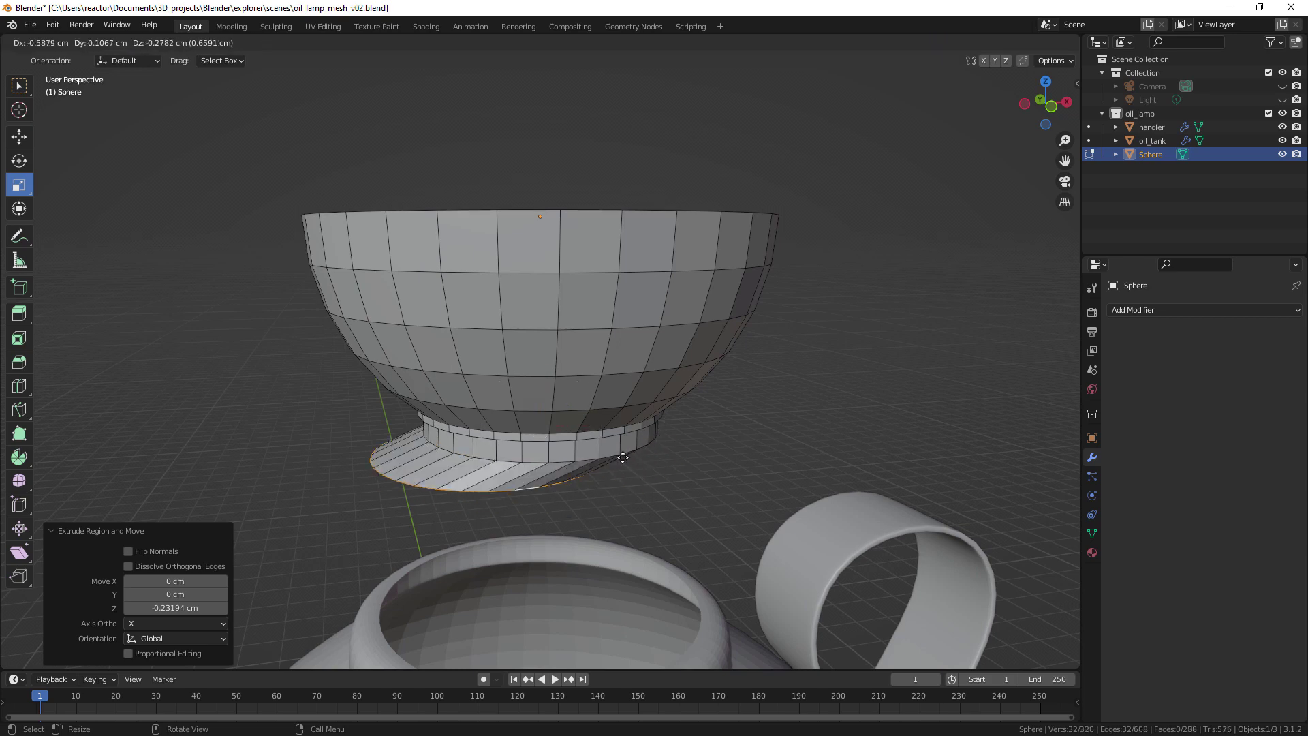
{"action": "right_click", "coordinate": [641, 476]}
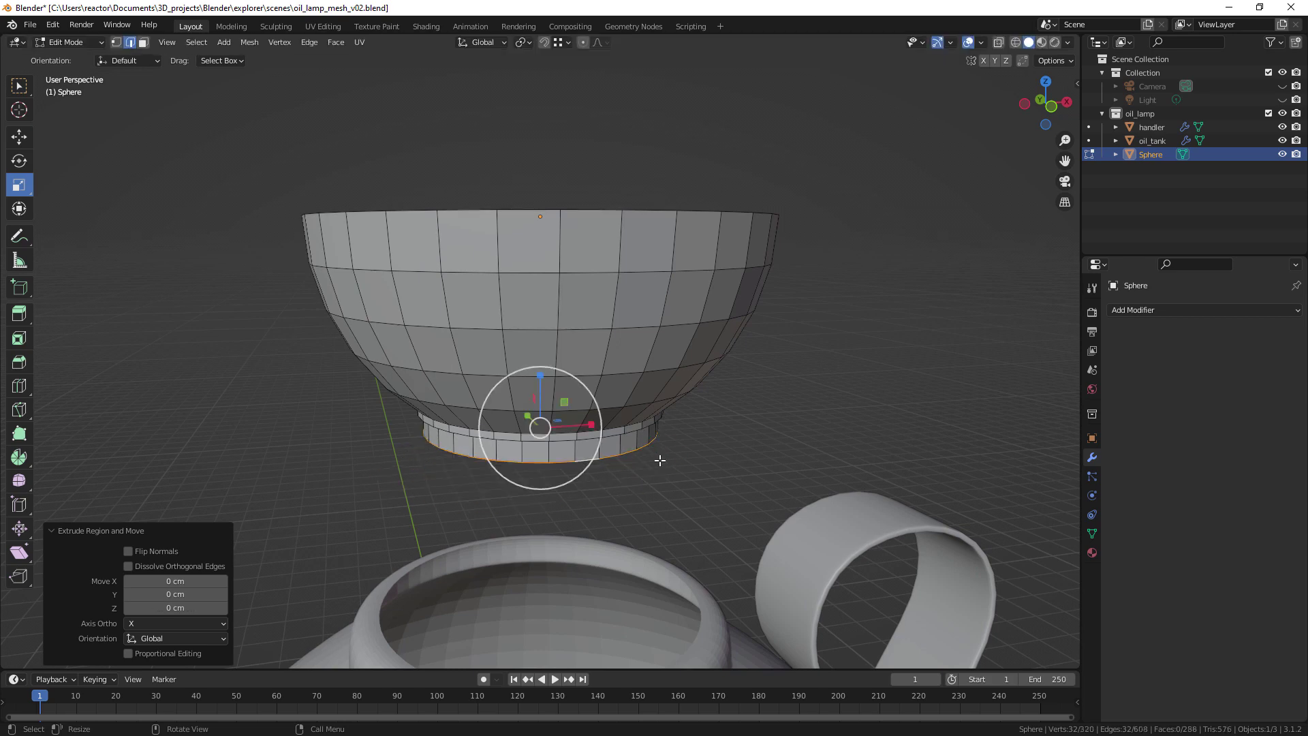
{"action": "key", "text": "s"}
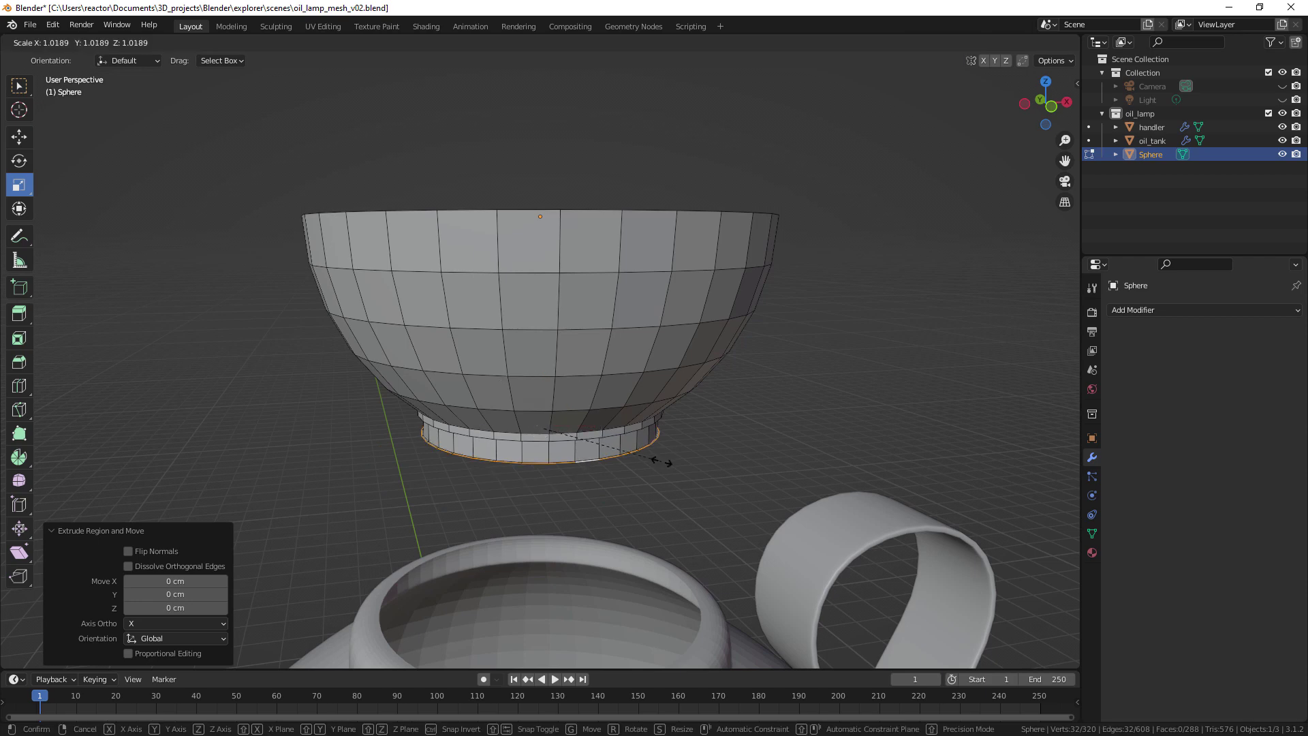
{"action": "left_click", "coordinate": [666, 462]}
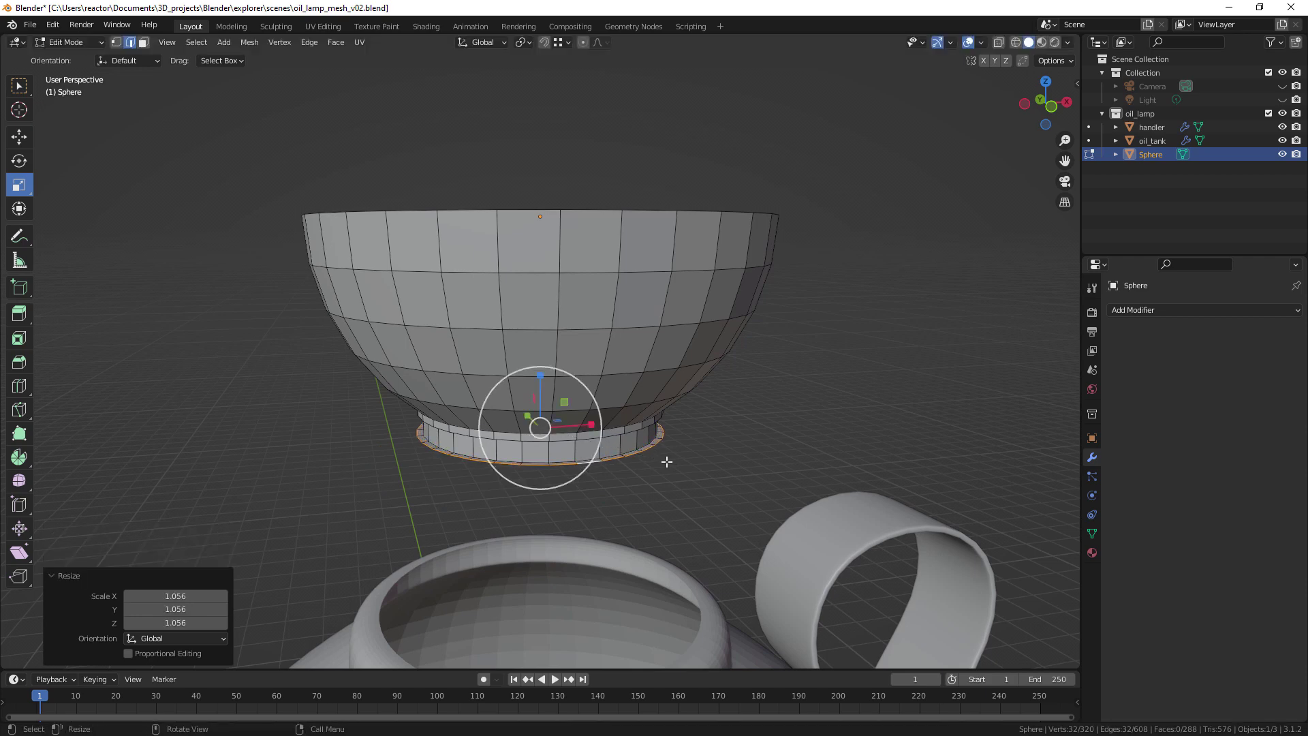
Step: Extrude the flange's outer edge loop about 0.09 cm down along Z to give the flange thickness
{"action": "key", "text": "e"}
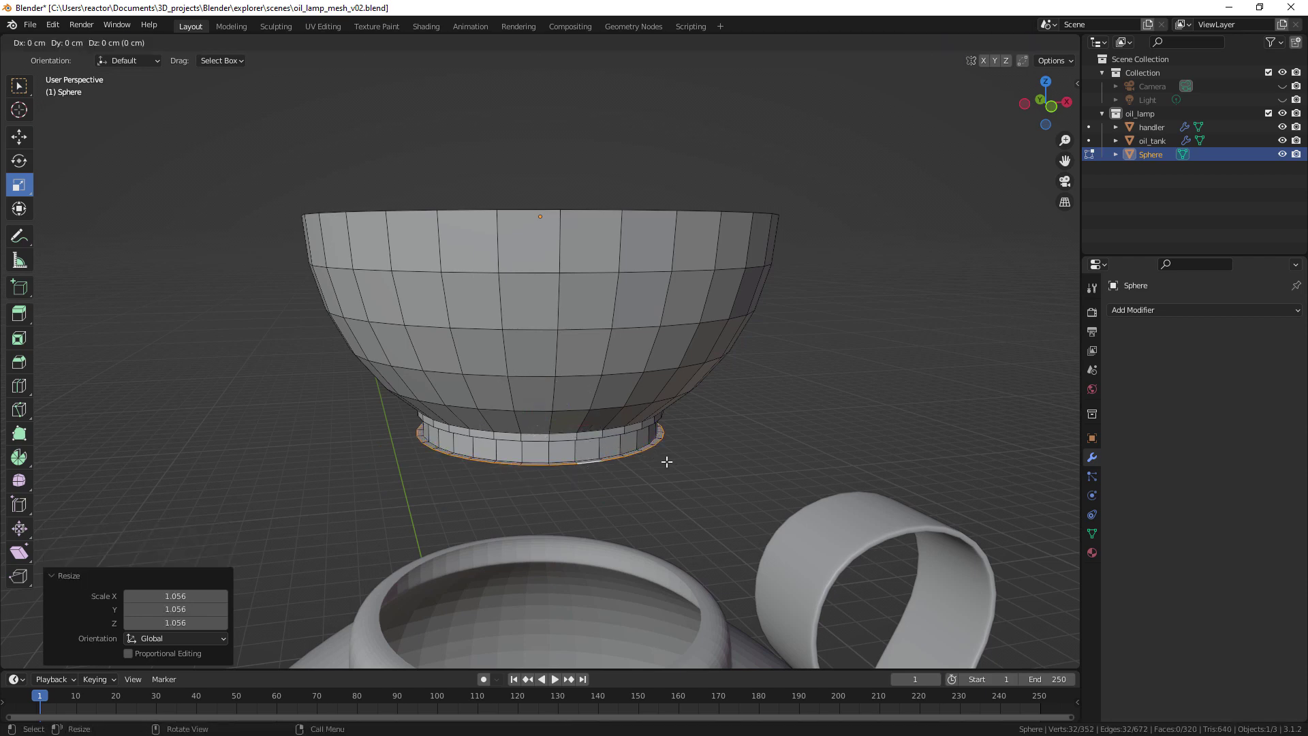
{"action": "key", "text": "z"}
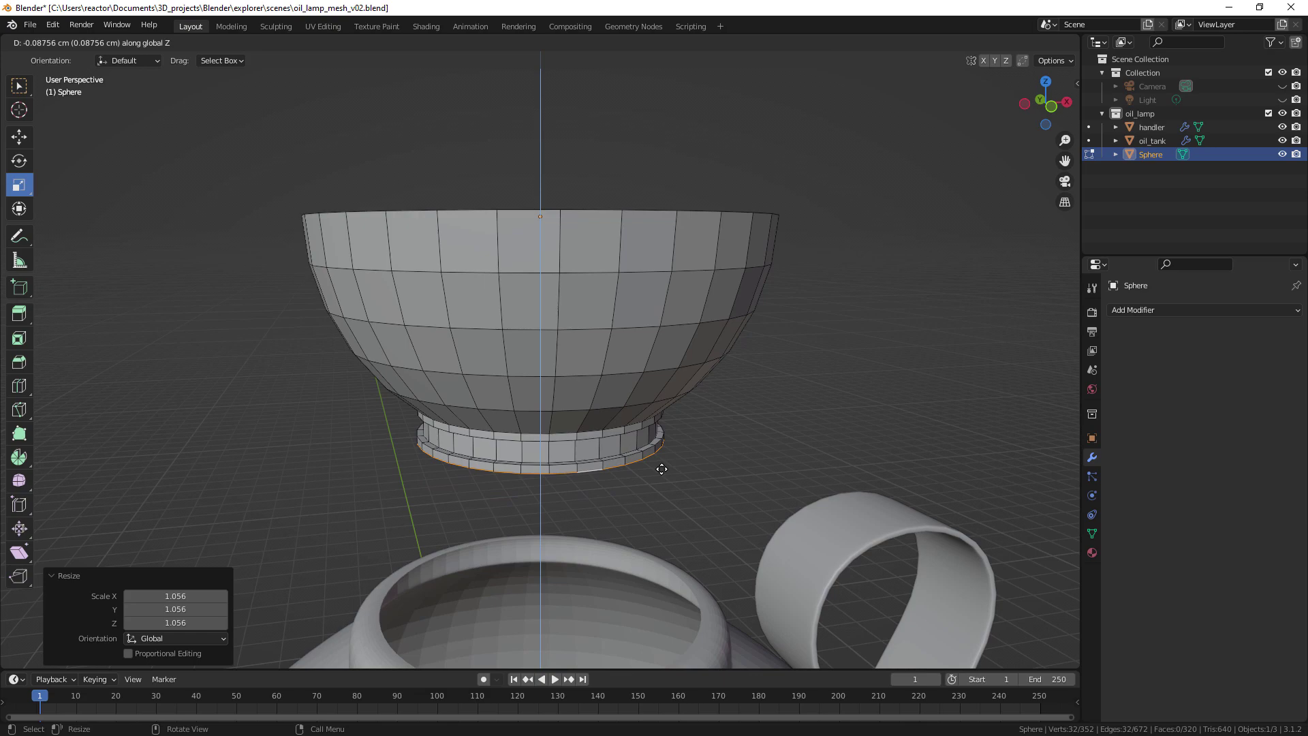
{"action": "left_click", "coordinate": [662, 469]}
Step: Extrude the flange's lower edge loop in place and scale it to about 0.957 to turn the underside inward
{"action": "mouse_move", "coordinate": [660, 467]}
{"action": "middle_mouse_down"}
{"action": "mouse_move", "coordinate": [686, 382]}
{"action": "mouse_move", "coordinate": [678, 475]}
{"action": "middle_mouse_up"}
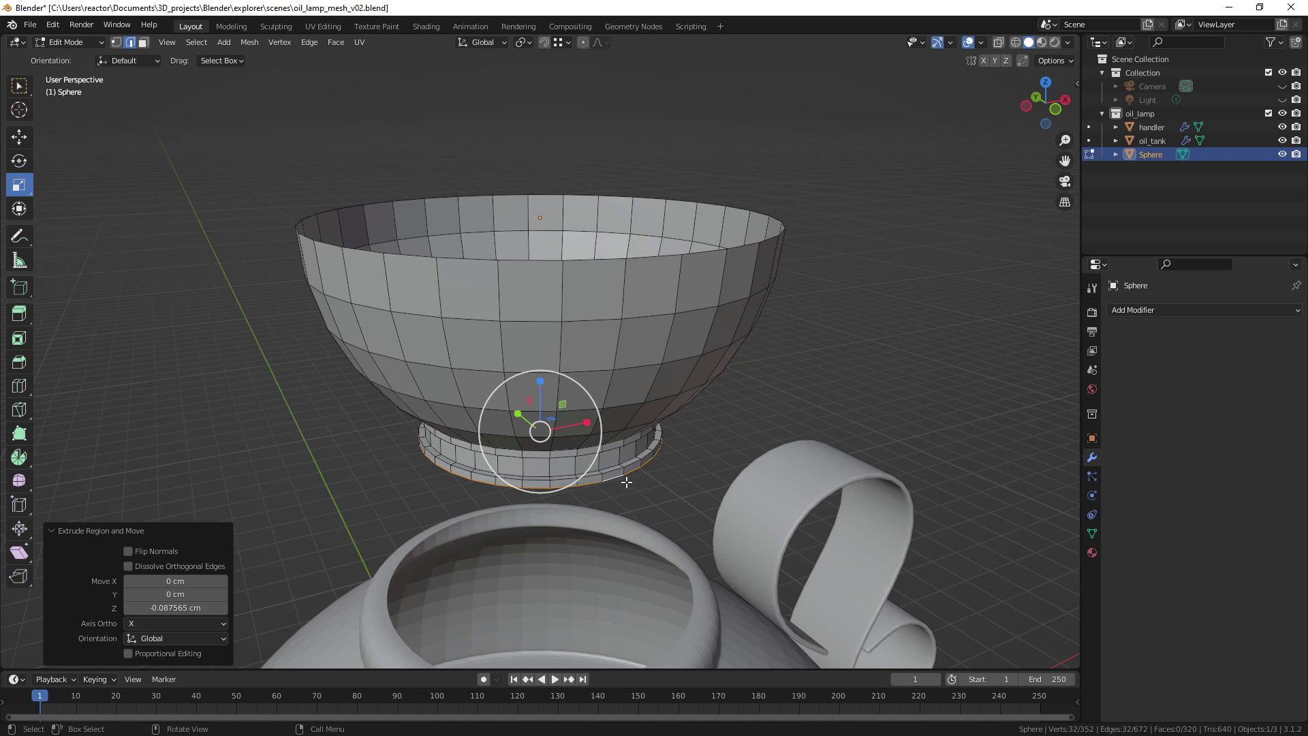
{"action": "key", "text": "e"}
{"action": "right_click", "coordinate": [643, 498]}
{"action": "middle_click_drag", "start_coordinate": [638, 431], "coordinate": [647, 470]}
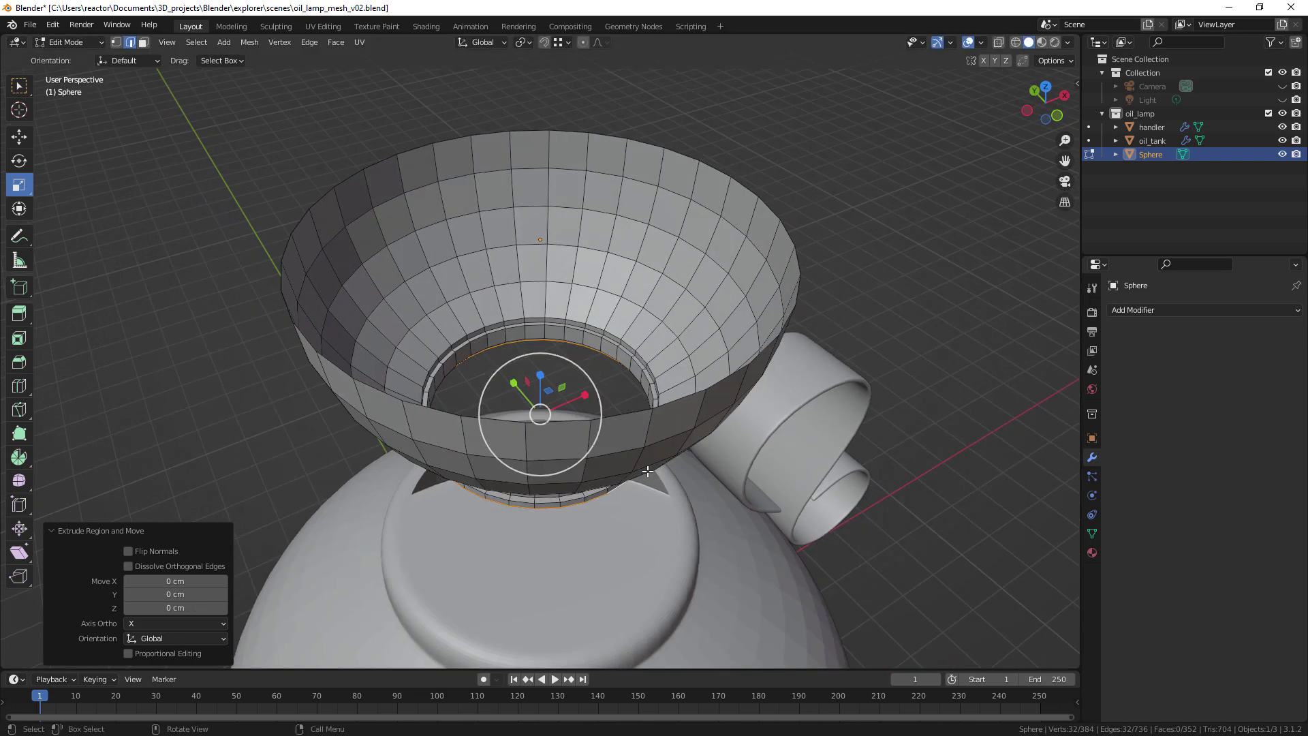
{"action": "key", "text": "s"}
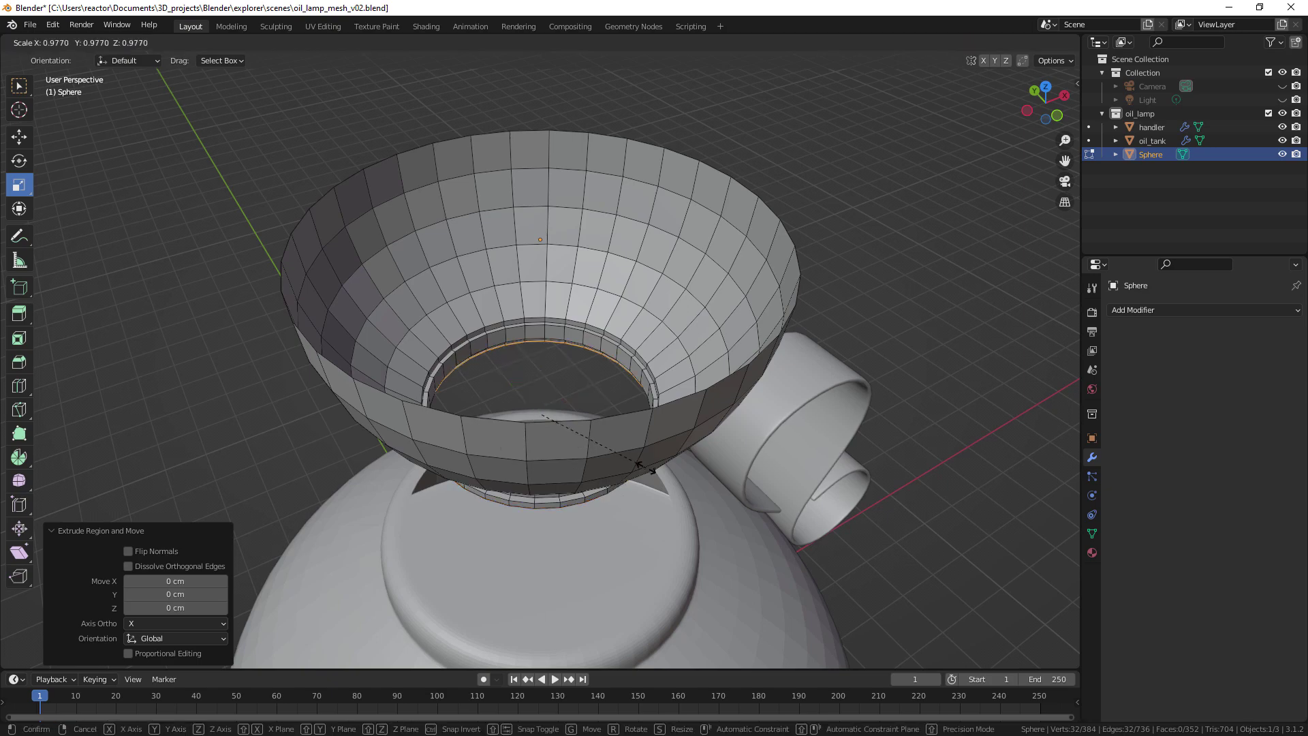
{"action": "left_click", "coordinate": [641, 467]}
Step: Scale the inner edge loop of the flange's underside by a further 0.981 to widen the bottom lip
{"action": "middle_click_drag", "start_coordinate": [642, 468], "coordinate": [626, 320]}
{"action": "middle_click_drag", "start_coordinate": [627, 329], "coordinate": [627, 346]}
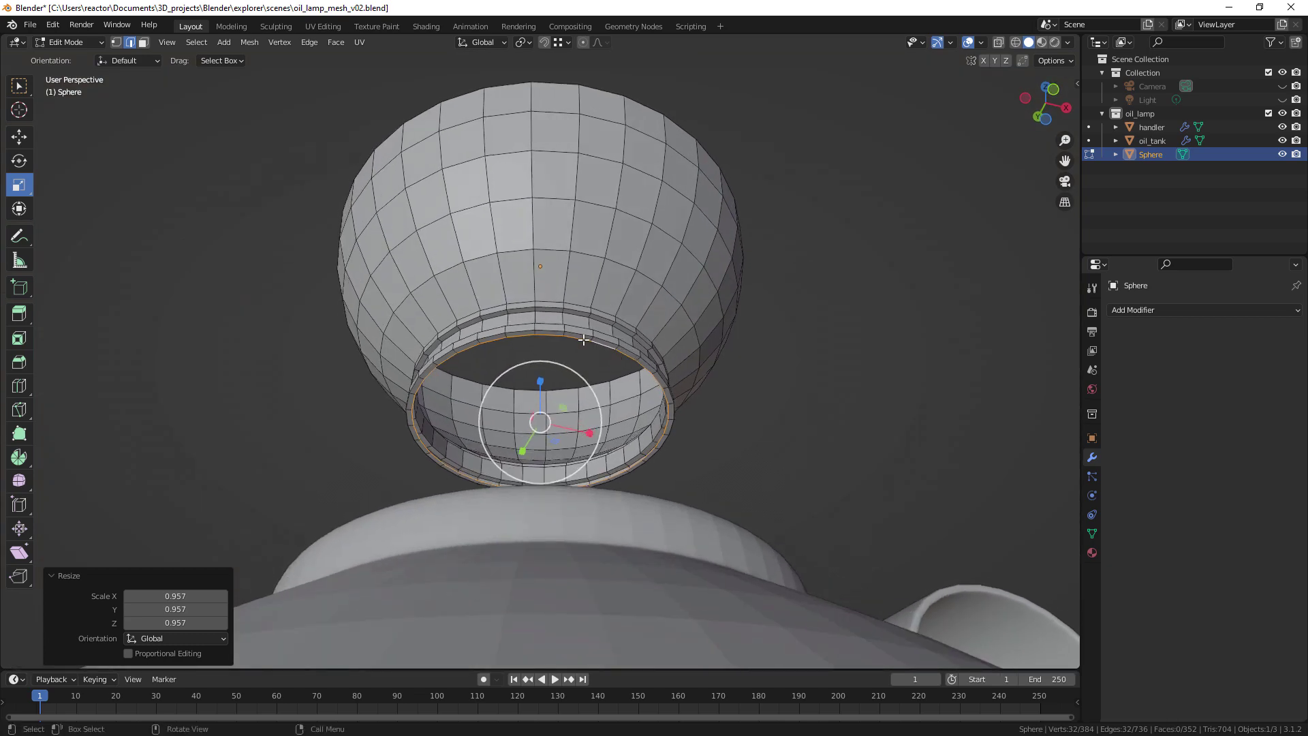
{"action": "scroll", "coordinate": [607, 360], "scroll_direction": "up", "scroll_amount": 4}
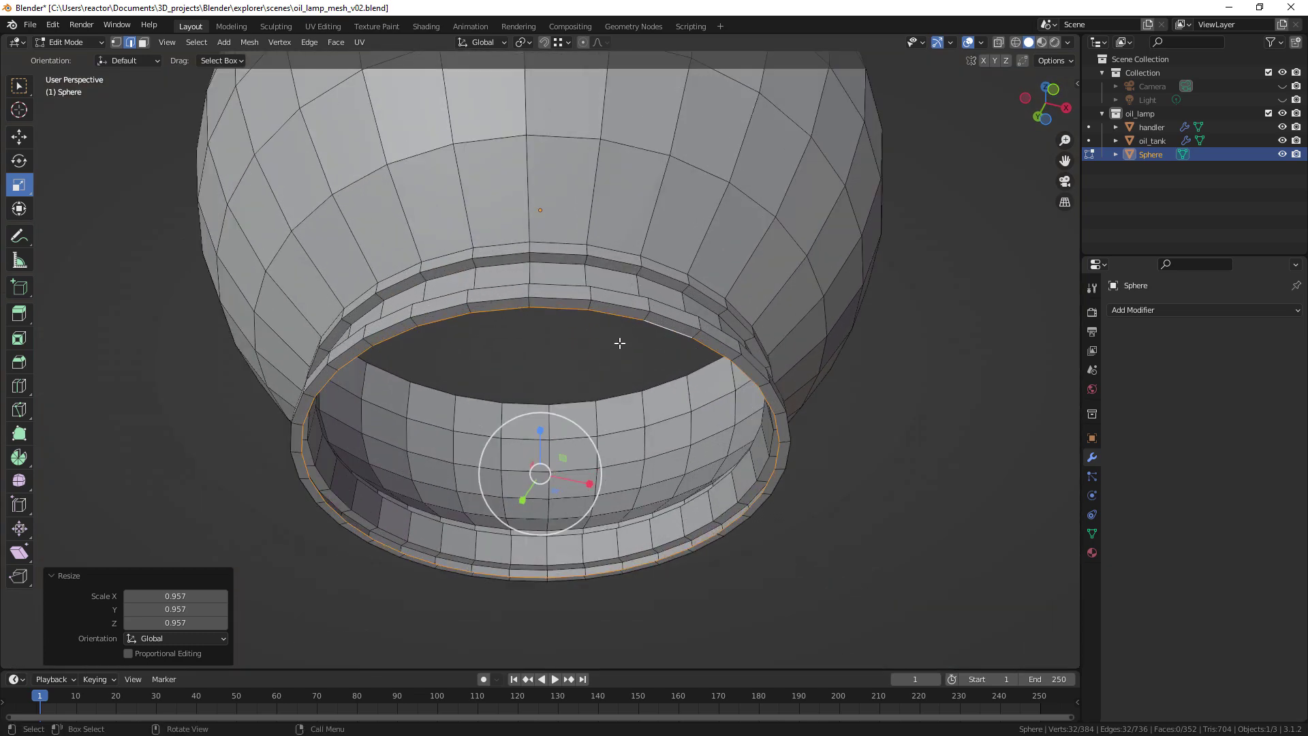
{"action": "middle_click_drag", "start_coordinate": [618, 342], "coordinate": [646, 345]}
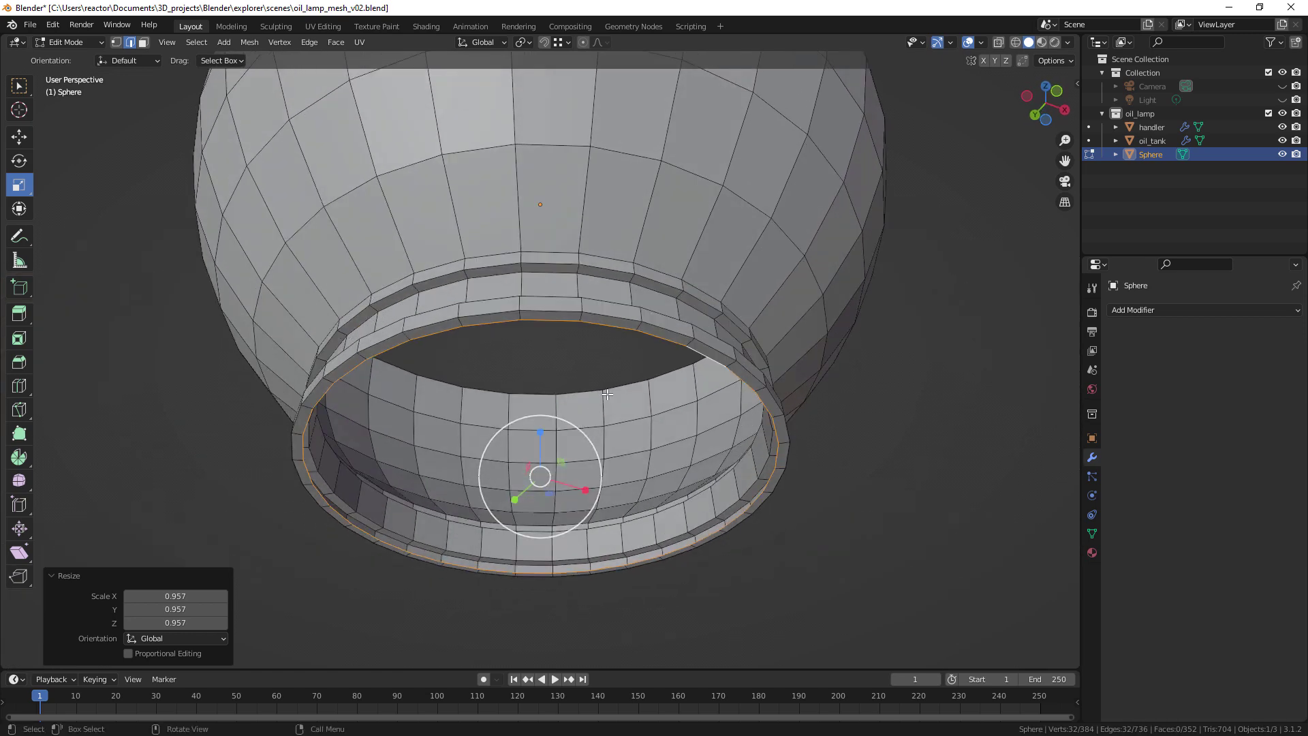
{"action": "key", "text": "s"}
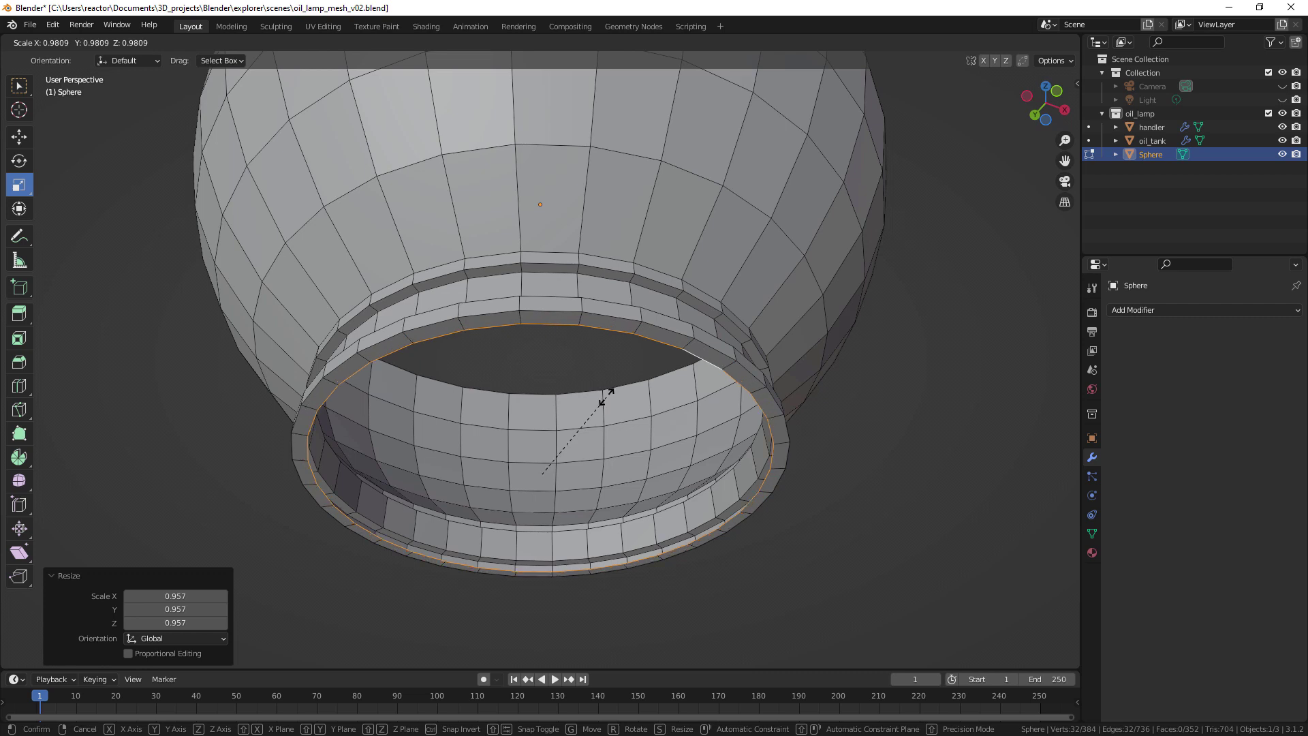
{"action": "left_click", "coordinate": [605, 395]}
{"action": "middle_click_drag", "start_coordinate": [664, 312], "coordinate": [665, 385]}
{"action": "scroll", "coordinate": [665, 385], "scroll_direction": "down", "scroll_amount": 1}
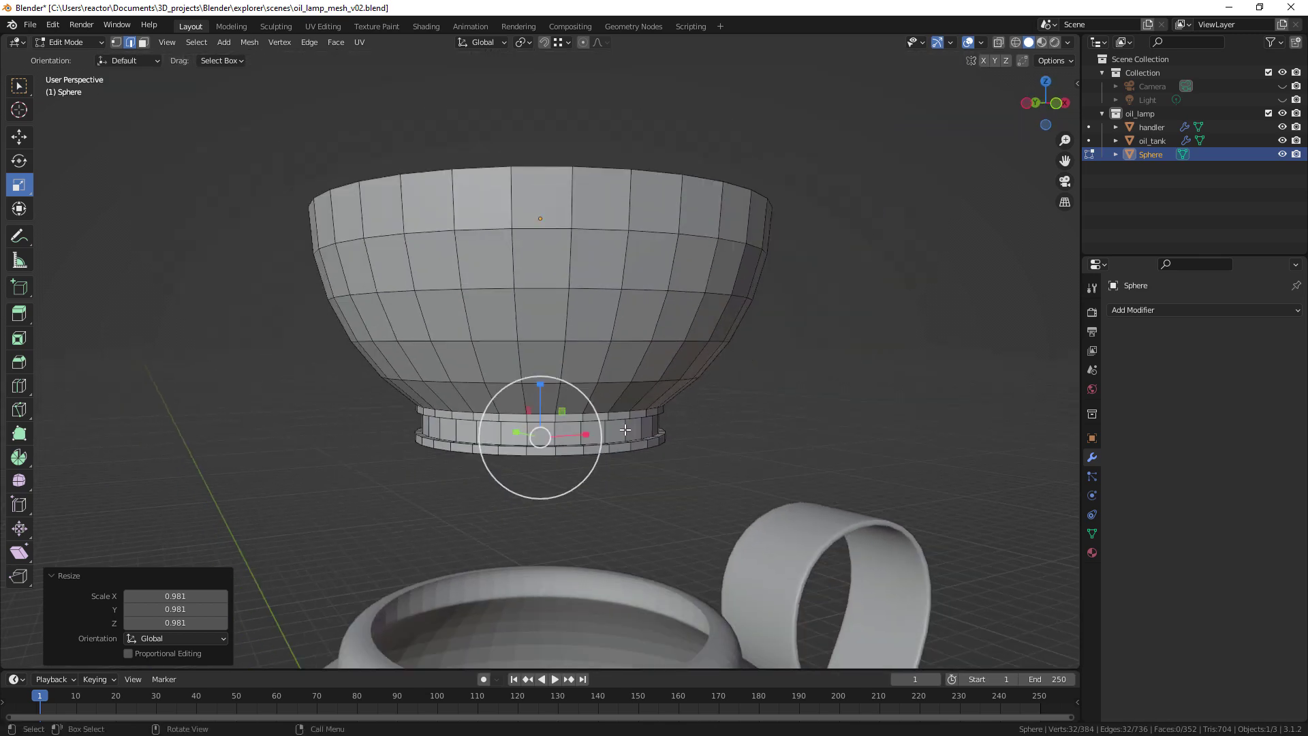
Step: Extrude the collar's lowest inner edge loop about 0.48 cm down along Z to form a straight neck section
{"action": "key", "text": "e"}
{"action": "key", "text": "z"}
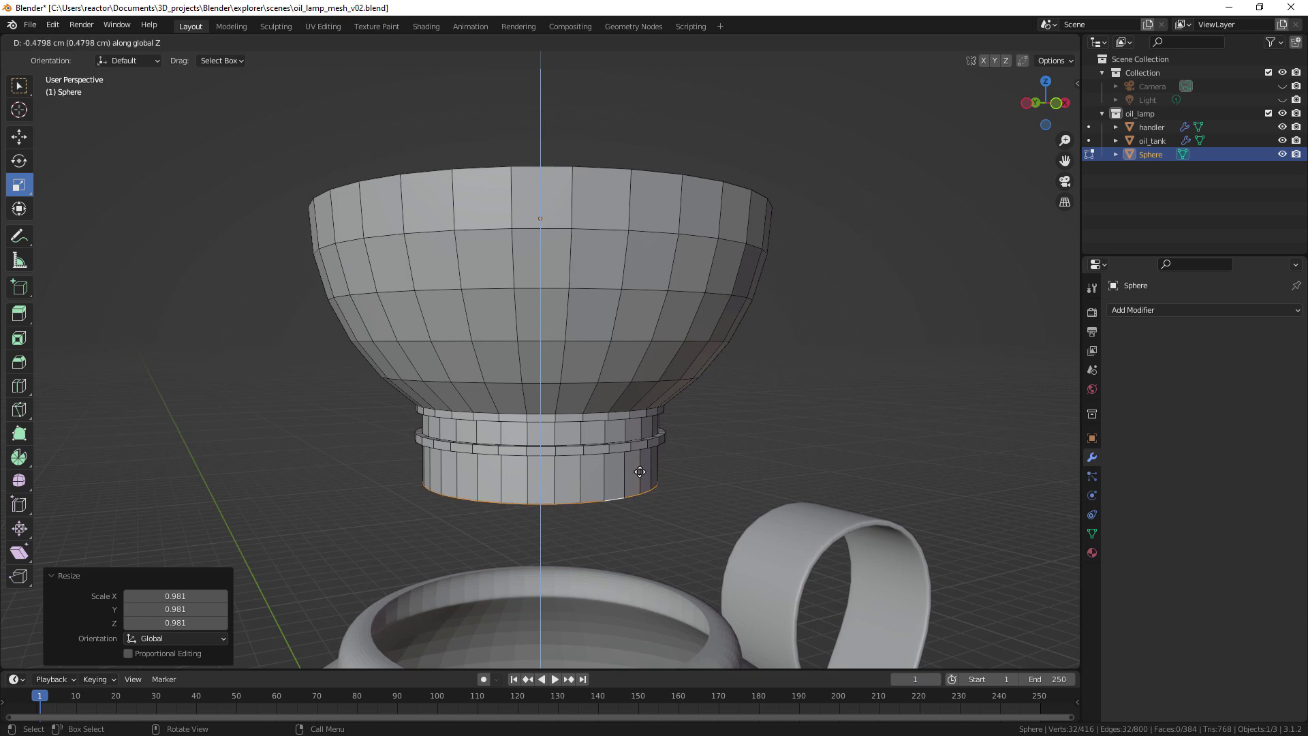
{"action": "left_click", "coordinate": [640, 471]}
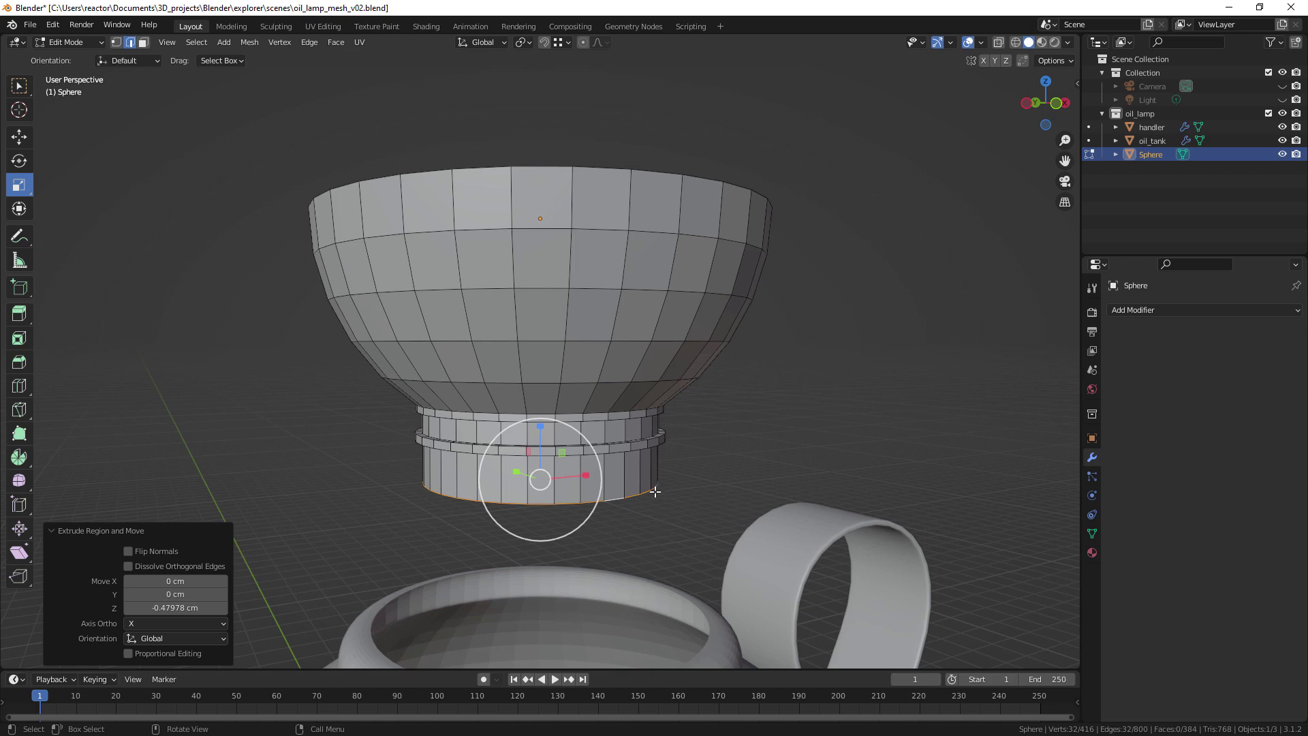
Step: Extrude the neck's lower edge loop in place and scale it to about 1.187 to form a wide outward flange
{"action": "key", "text": "e"}
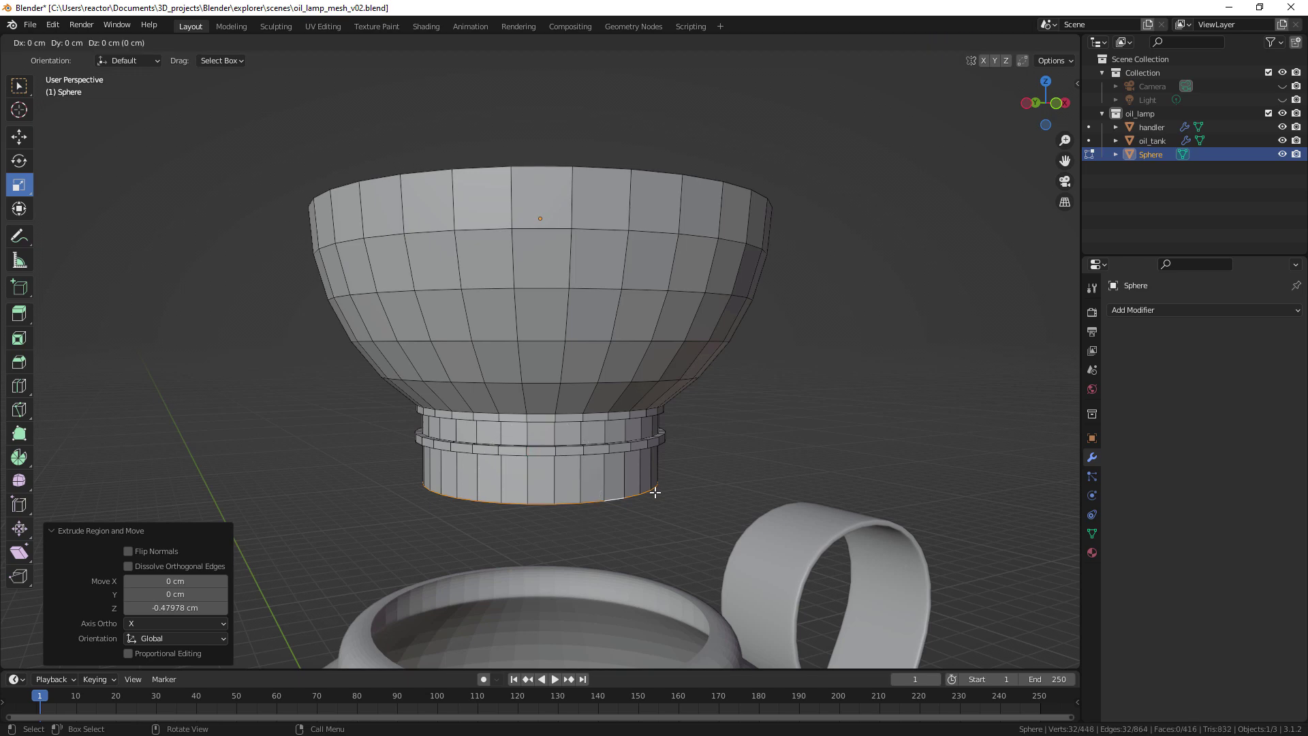
{"action": "right_click", "coordinate": [655, 492]}
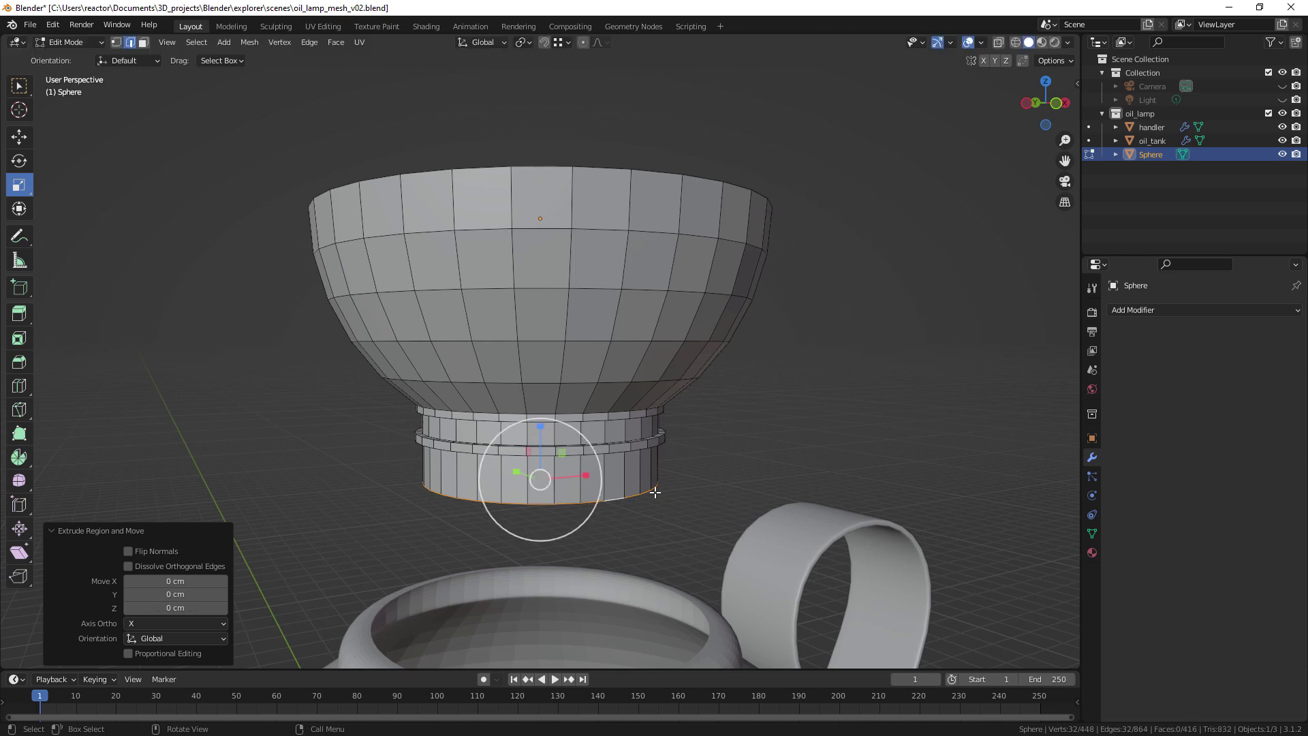
{"action": "key", "text": "s"}
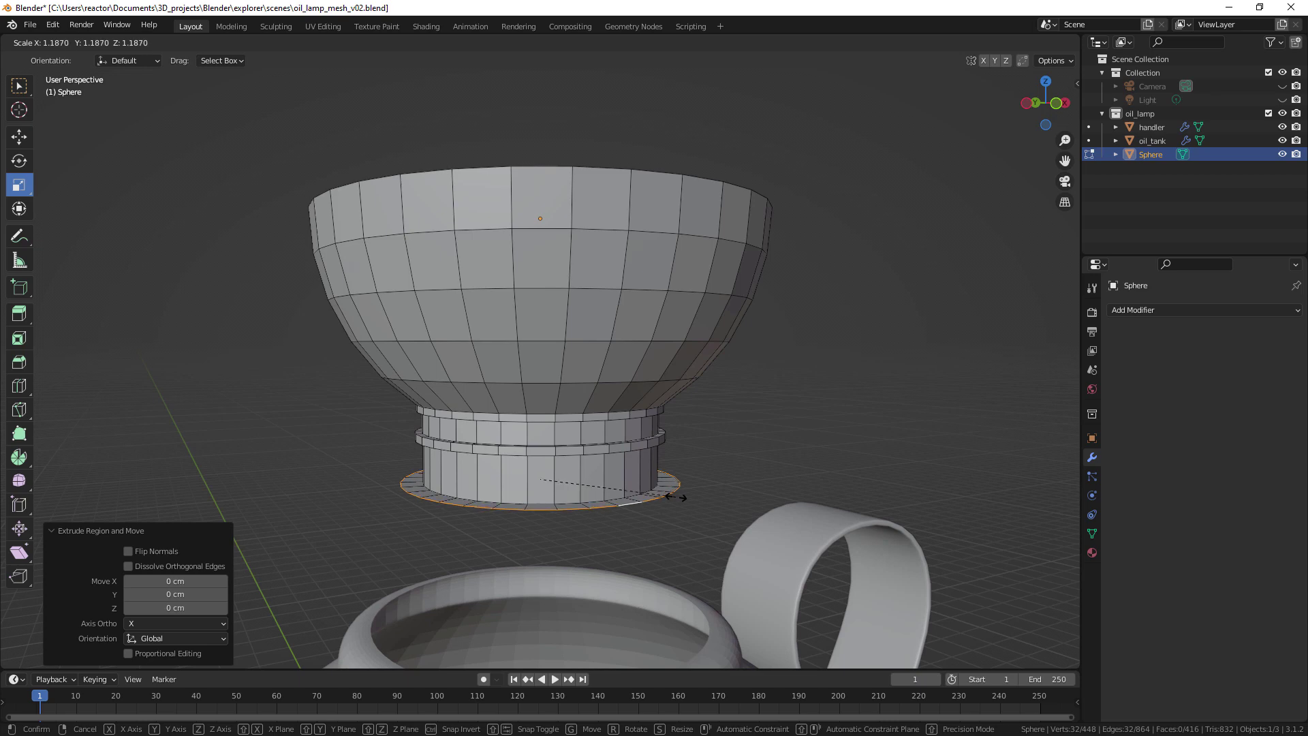
{"action": "left_click", "coordinate": [676, 498]}
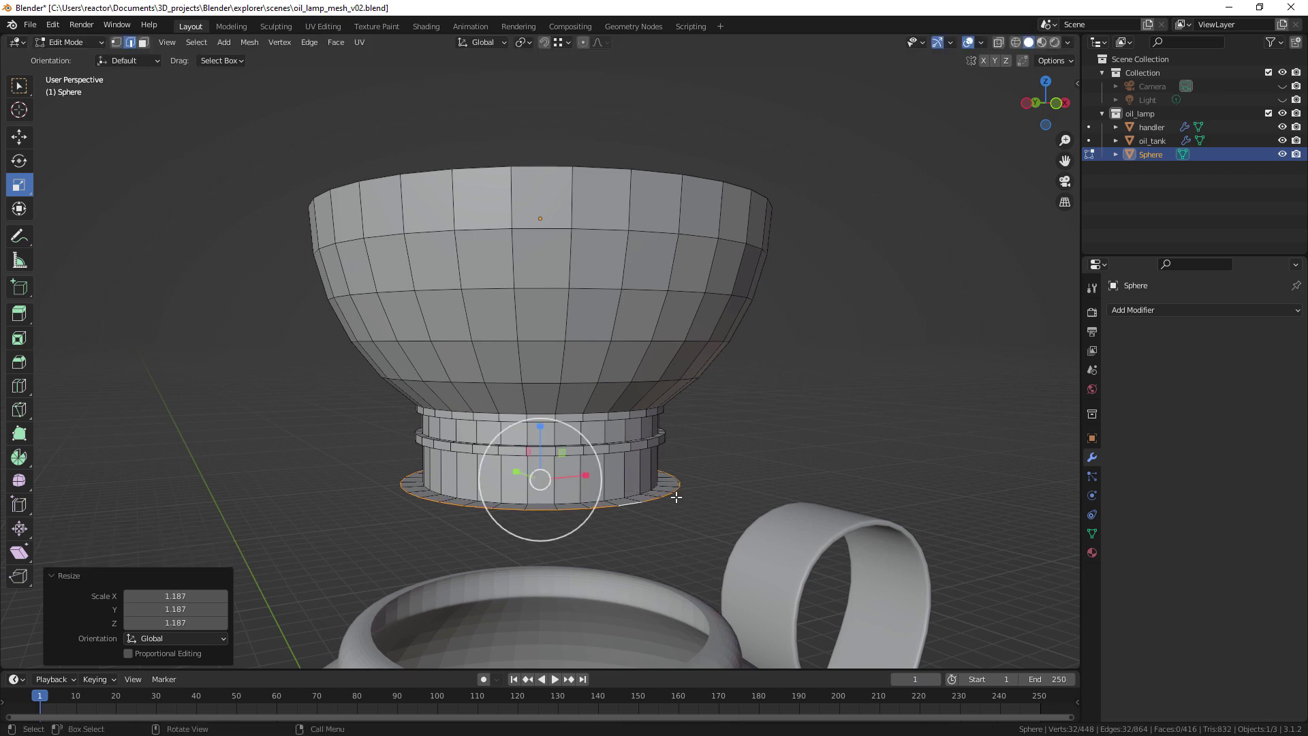
Step: Extrude the wide flange's outer edge loop about 0.124 cm down along Z to give it thickness
{"action": "key", "text": "e"}
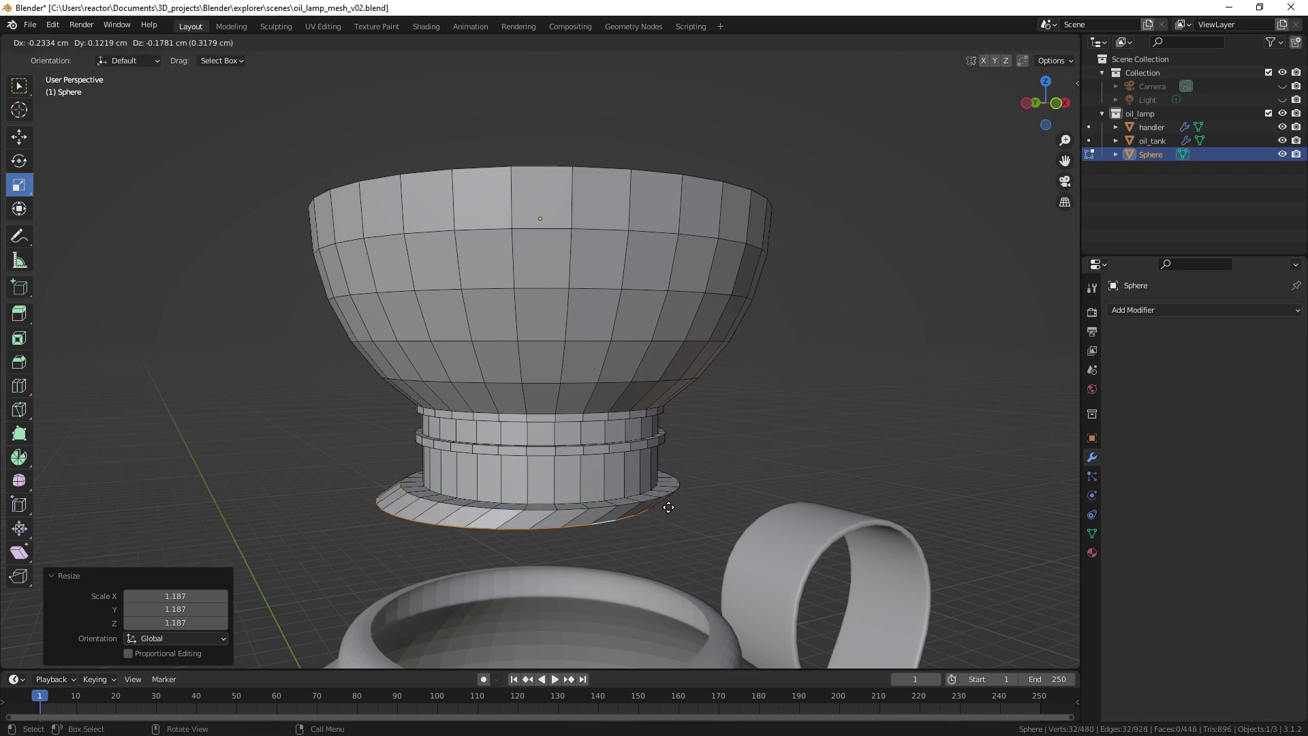
{"action": "key", "text": "z"}
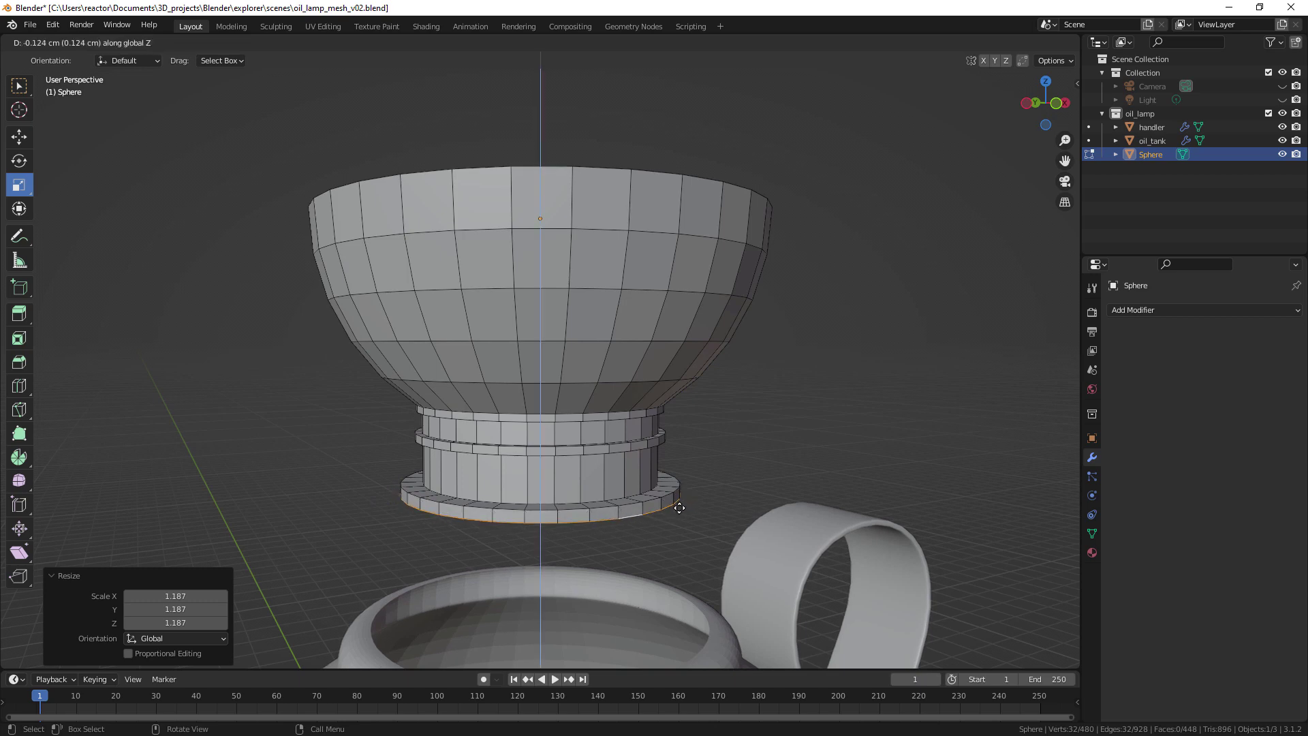
{"action": "left_click", "coordinate": [679, 507]}
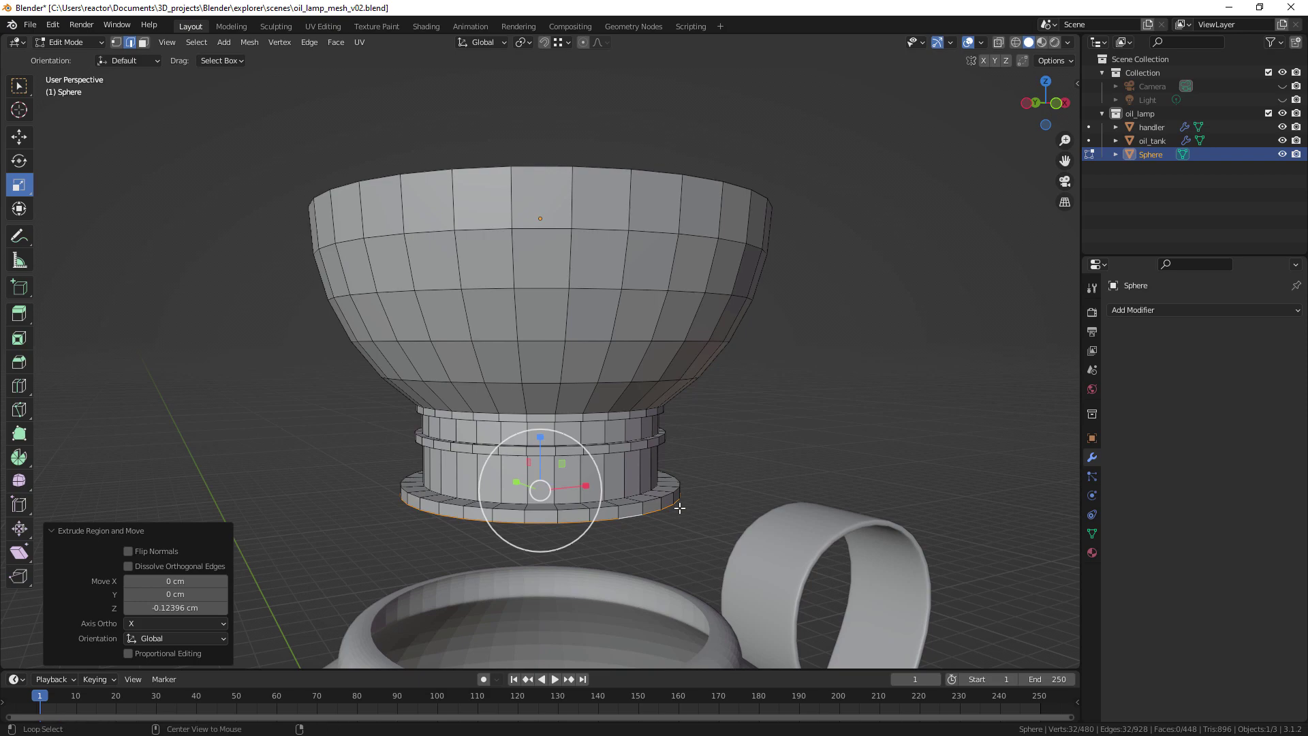
Step: Extrude the wide flange's lower edge loop in place and scale it inward by about 0.876 and a further 0.885 to form the underside
{"action": "mouse_move", "coordinate": [679, 507]}
{"action": "middle_mouse_down"}
{"action": "mouse_move", "coordinate": [702, 527]}
{"action": "mouse_move", "coordinate": [698, 512]}
{"action": "middle_mouse_up"}
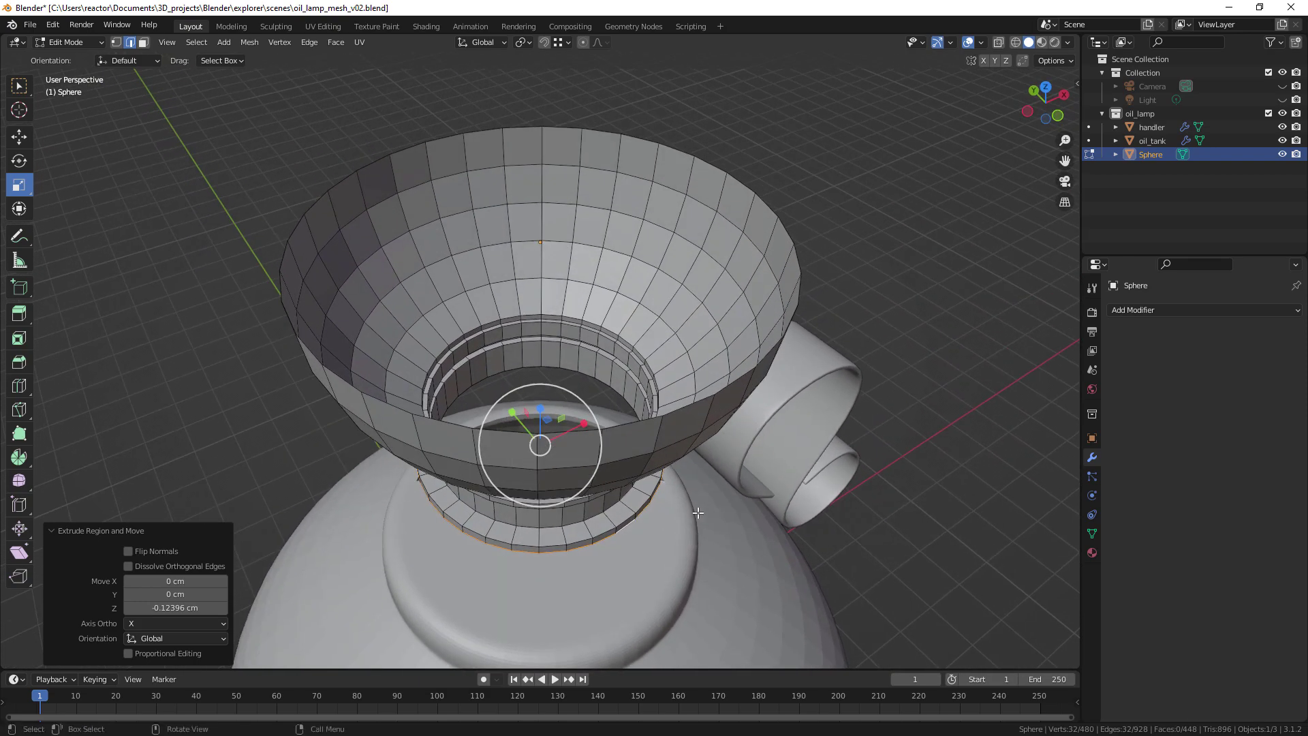
{"action": "key", "text": "e"}
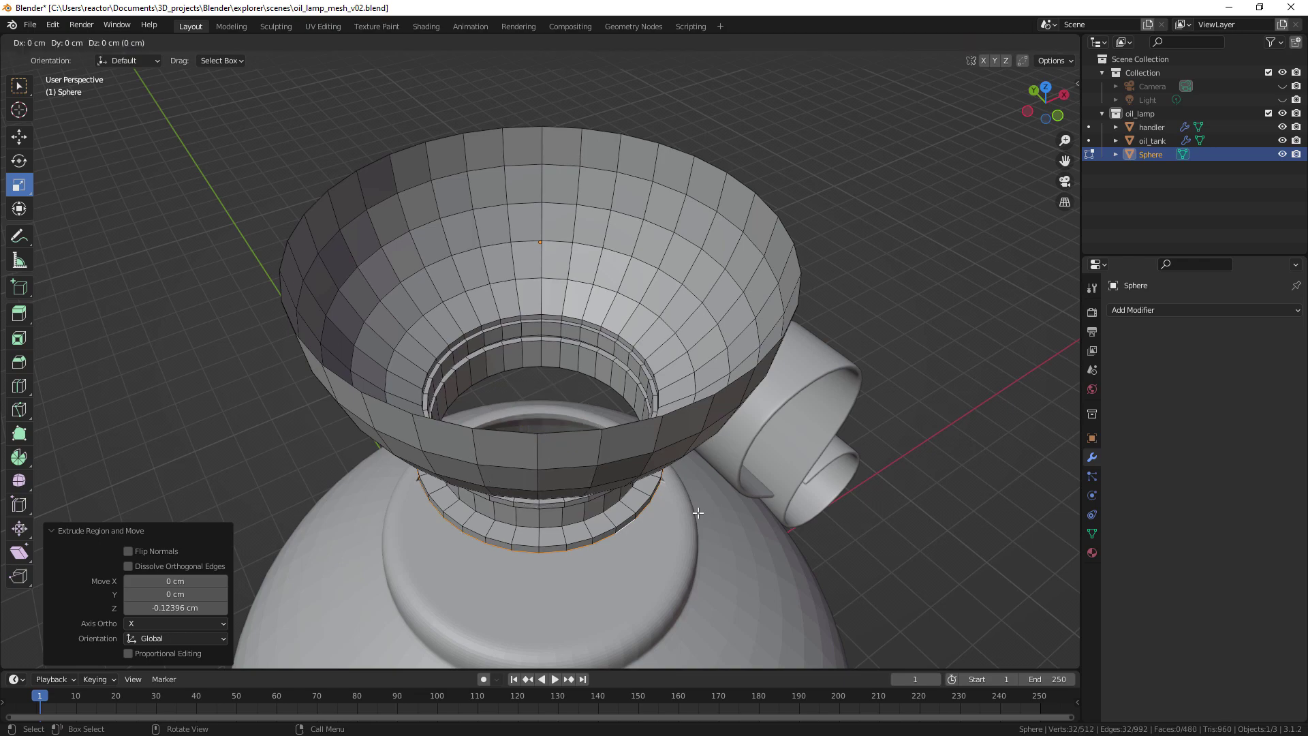
{"action": "right_click", "coordinate": [698, 512]}
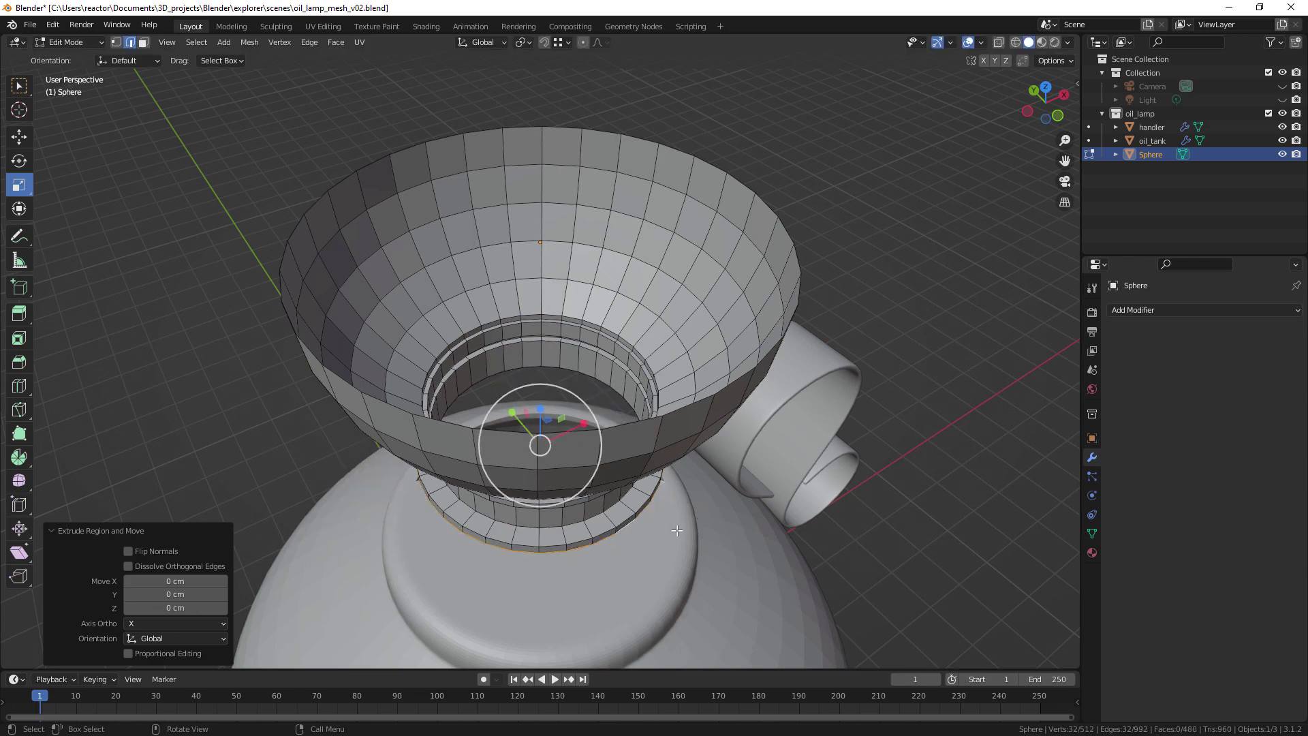
{"action": "key", "text": "s"}
{"action": "left_click", "coordinate": [659, 519]}
{"action": "middle_click_drag", "start_coordinate": [660, 519], "coordinate": [671, 408]}
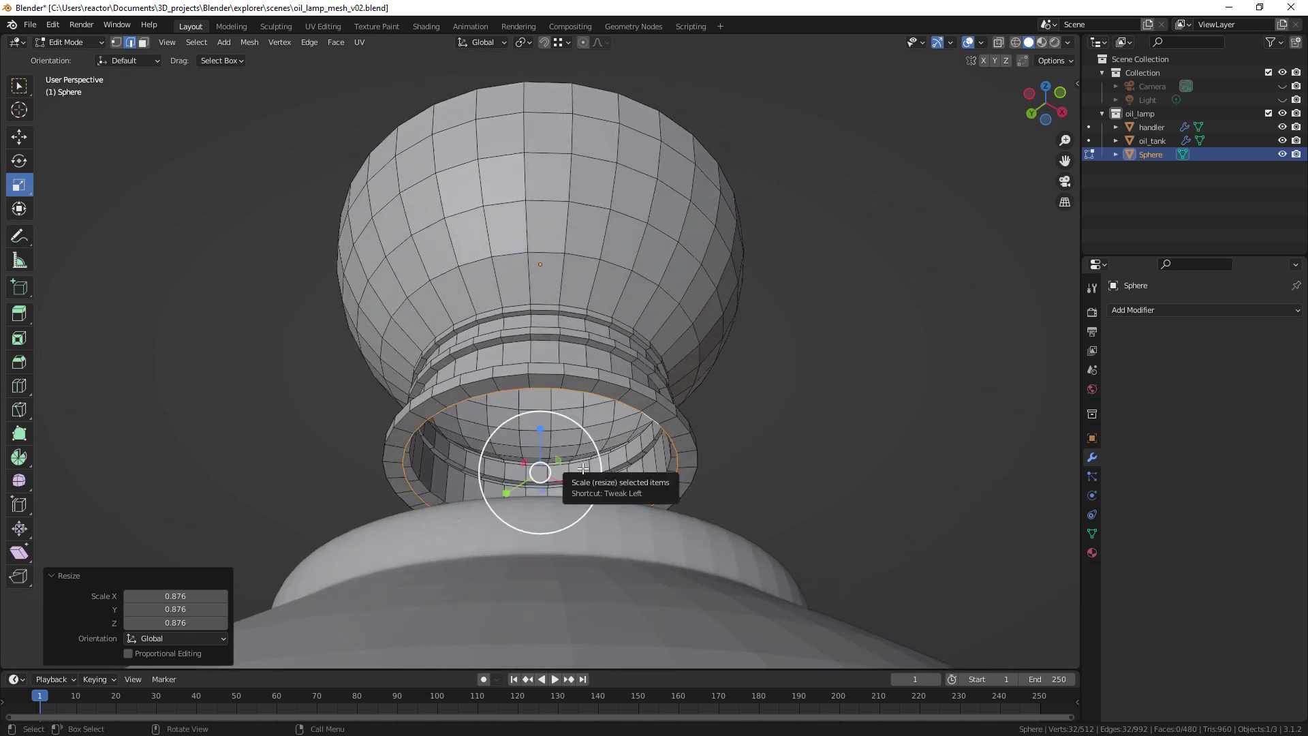
{"action": "key", "text": "s"}
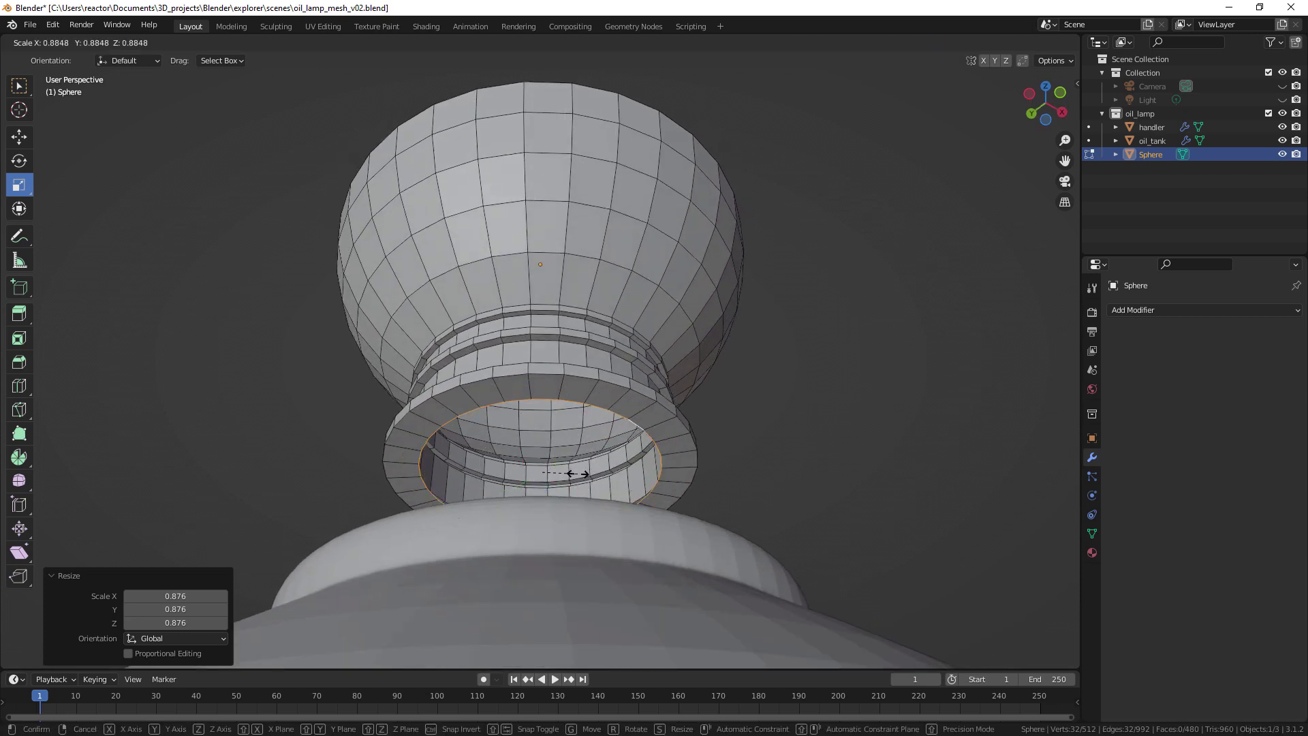
{"action": "left_click", "coordinate": [577, 472]}
Step: Extrude the inner edge loop of the wide flange's underside about 0.62 cm down along Z as the bottom neck
{"action": "middle_click_drag", "start_coordinate": [578, 472], "coordinate": [652, 473]}
{"action": "key", "text": "e"}
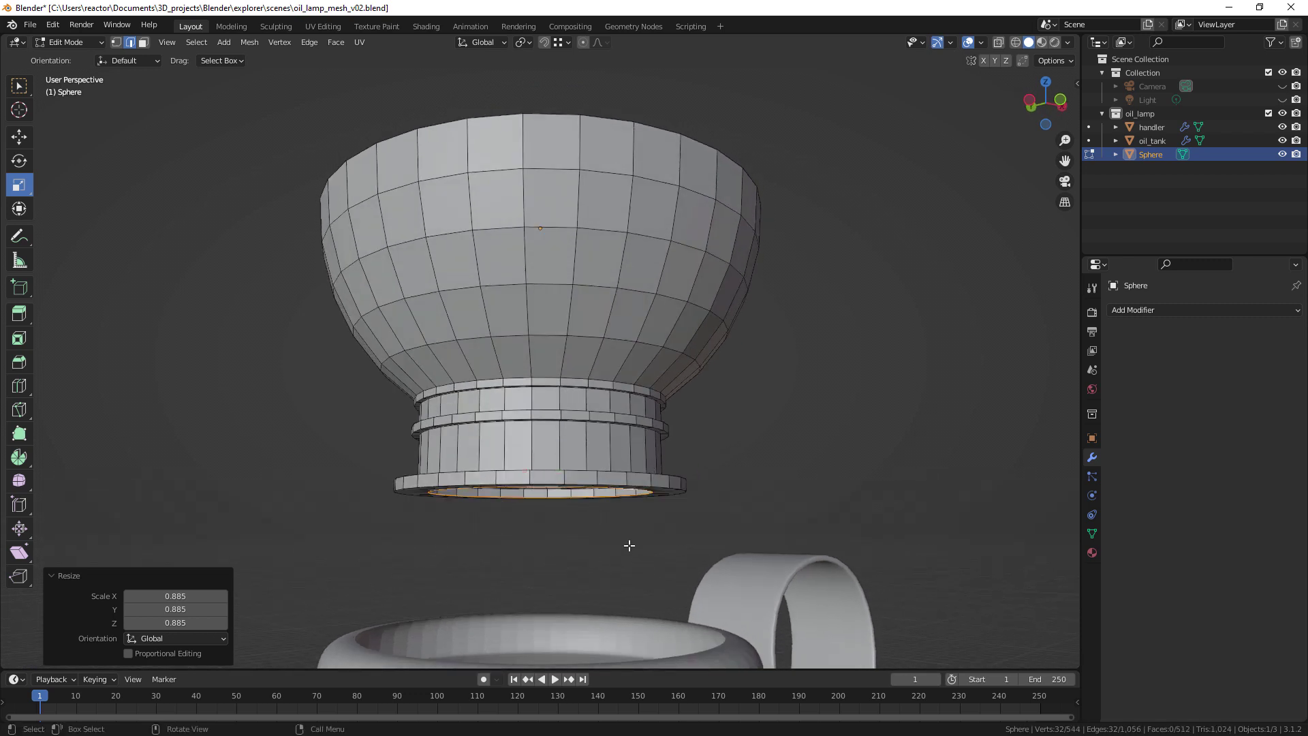
{"action": "key", "text": "z"}
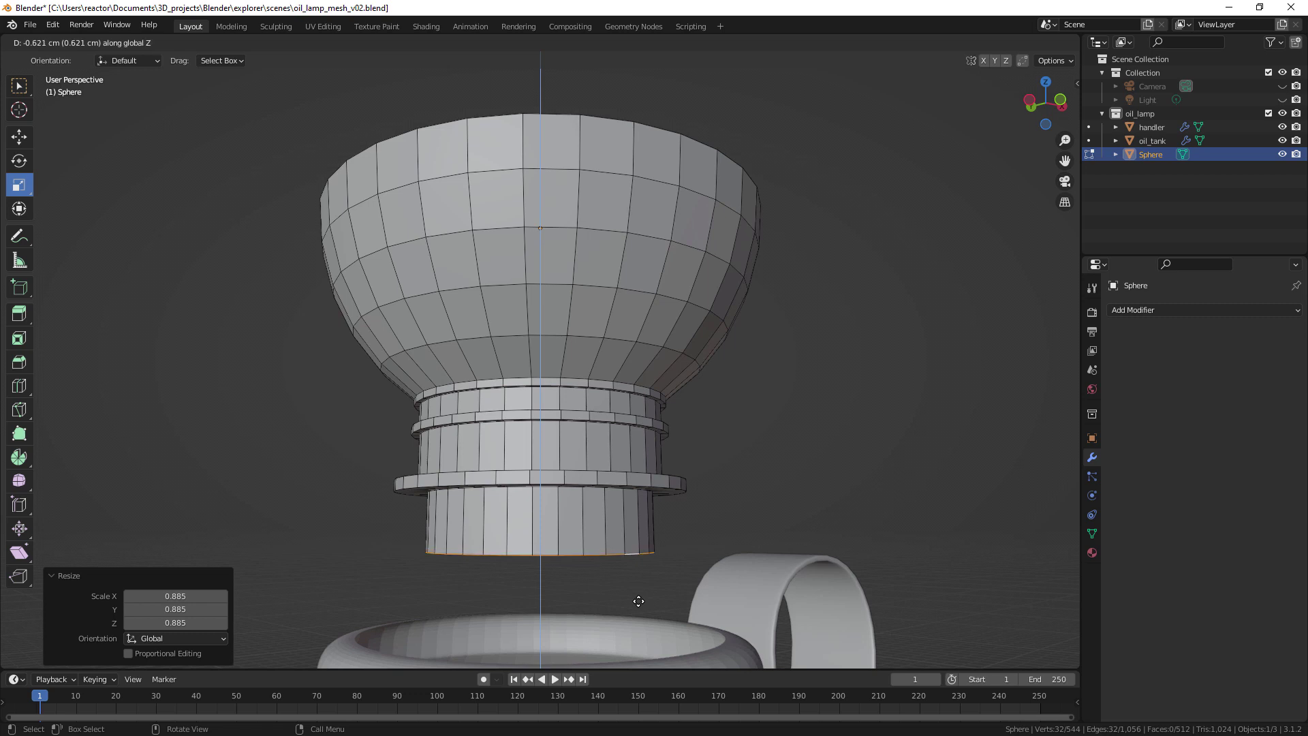
{"action": "left_click", "coordinate": [638, 601]}
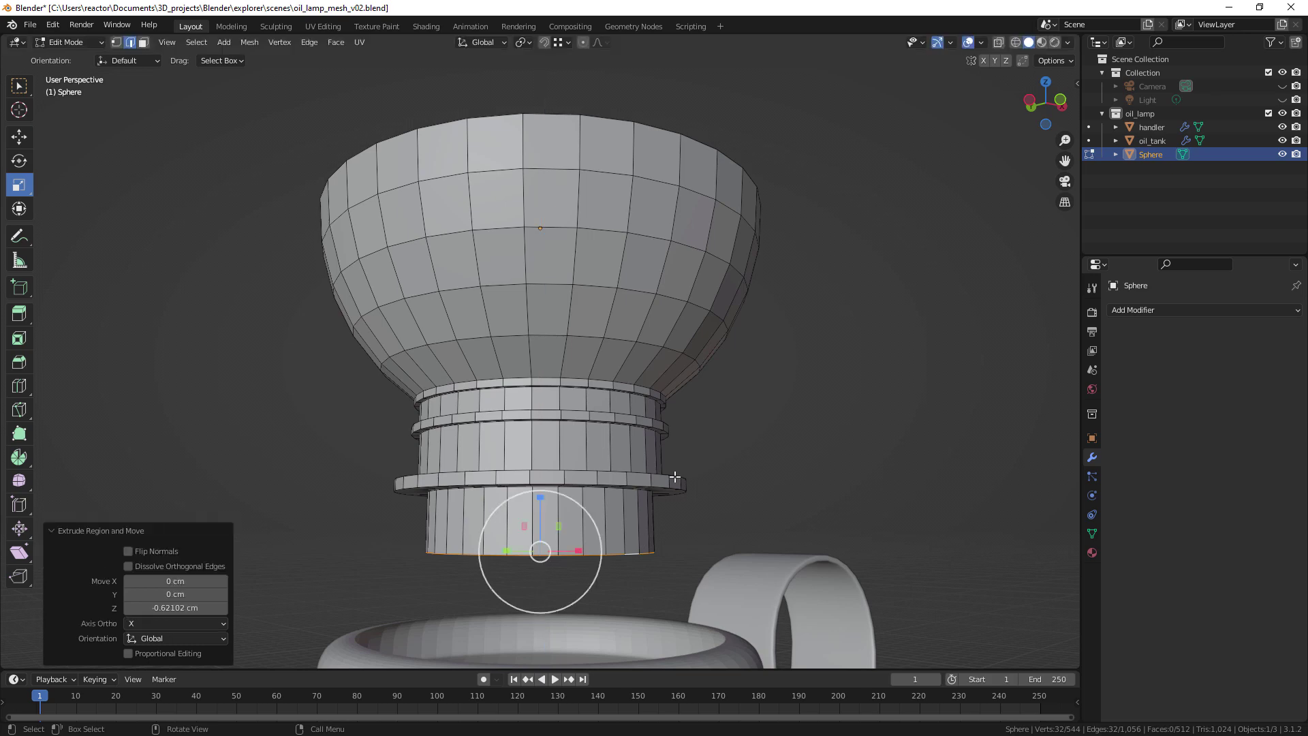
Step: Select the bowl's open rim edge loop and extrude it about 0.068 cm up along Z
{"action": "mouse_move", "coordinate": [675, 477]}
{"action": "middle_mouse_down"}
{"action": "mouse_move", "coordinate": [687, 450]}
{"action": "mouse_move", "coordinate": [691, 466]}
{"action": "mouse_move", "coordinate": [686, 438]}
{"action": "mouse_move", "coordinate": [688, 504]}
{"action": "mouse_move", "coordinate": [681, 476]}
{"action": "middle_mouse_up"}
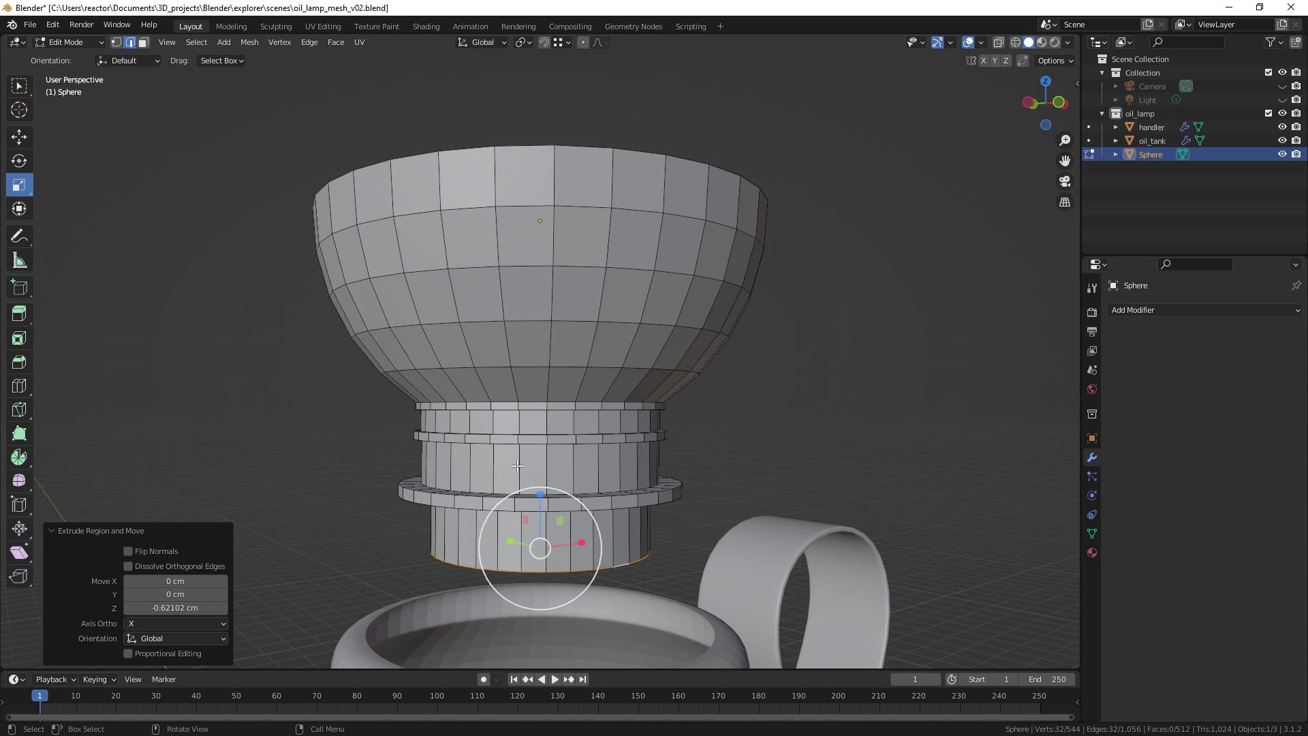
{"action": "middle_click_drag", "start_coordinate": [521, 483], "coordinate": [579, 495]}
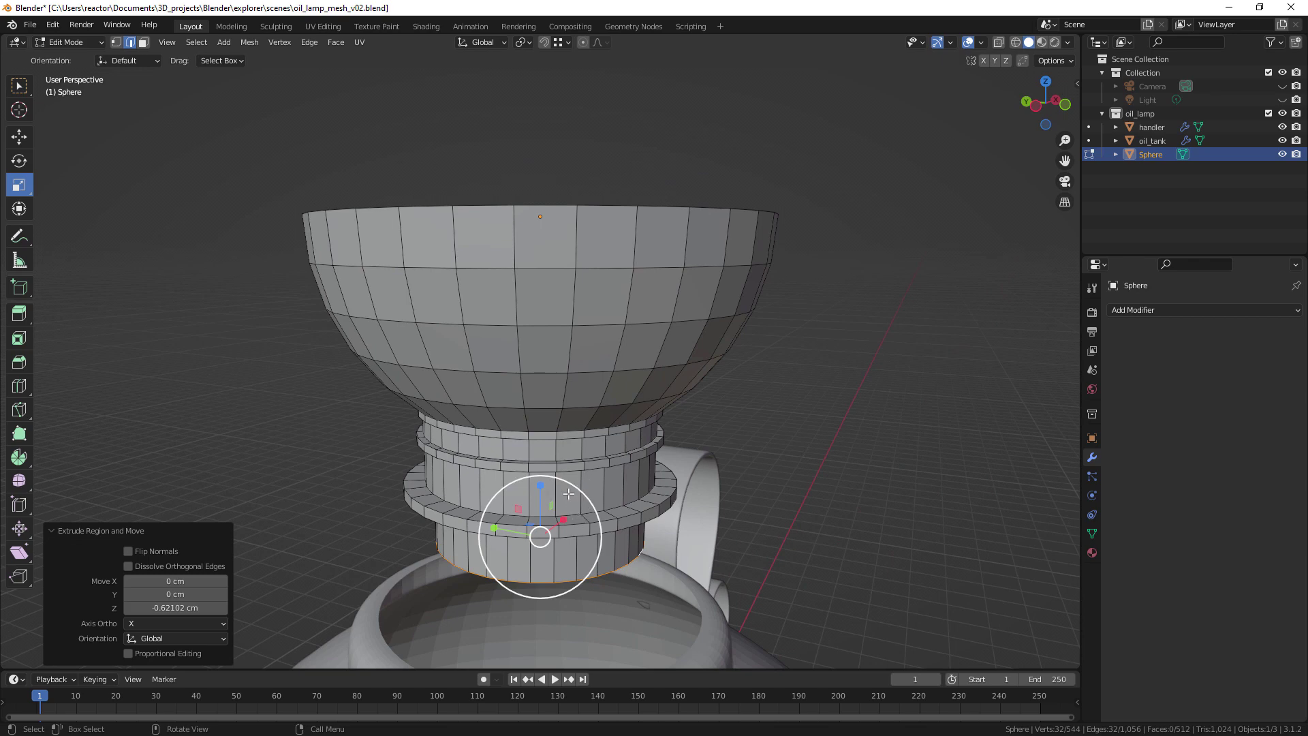
{"action": "middle_click_drag", "start_coordinate": [576, 492], "coordinate": [645, 280]}
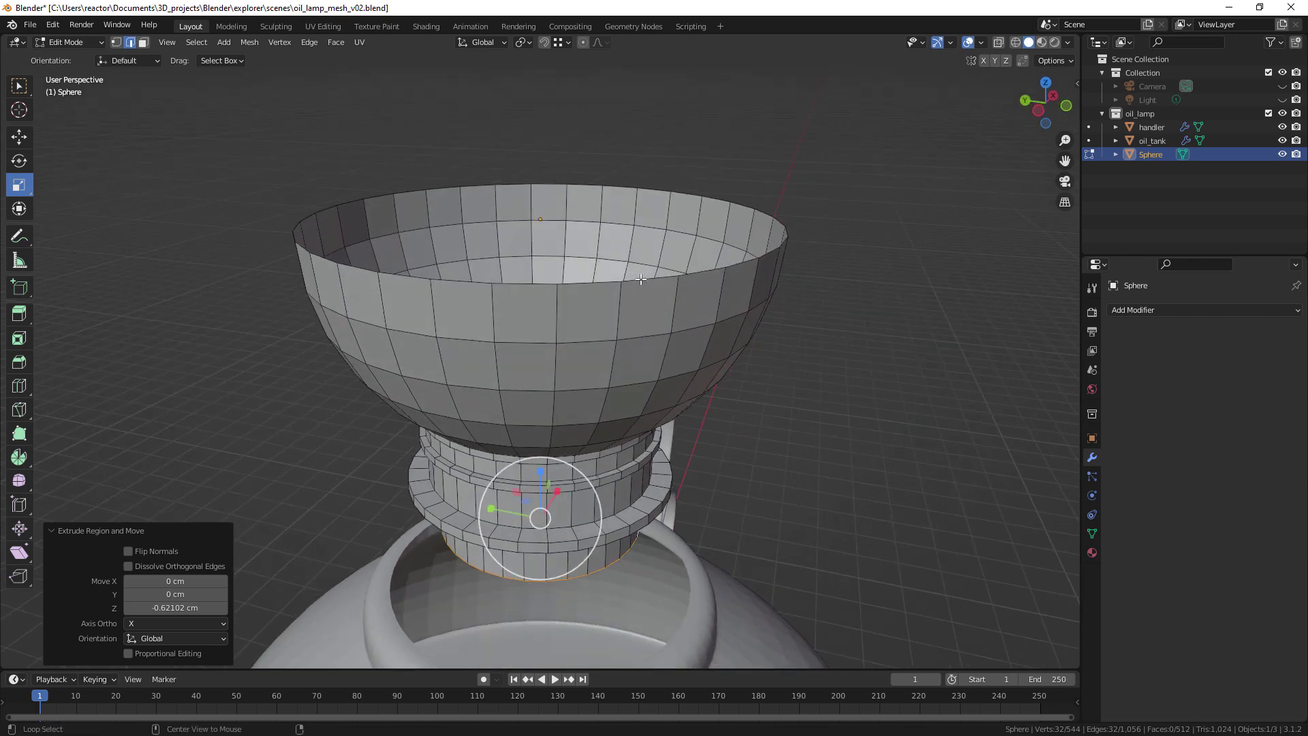
{"action": "left_click", "coordinate": [644, 280], "text": "alt"}
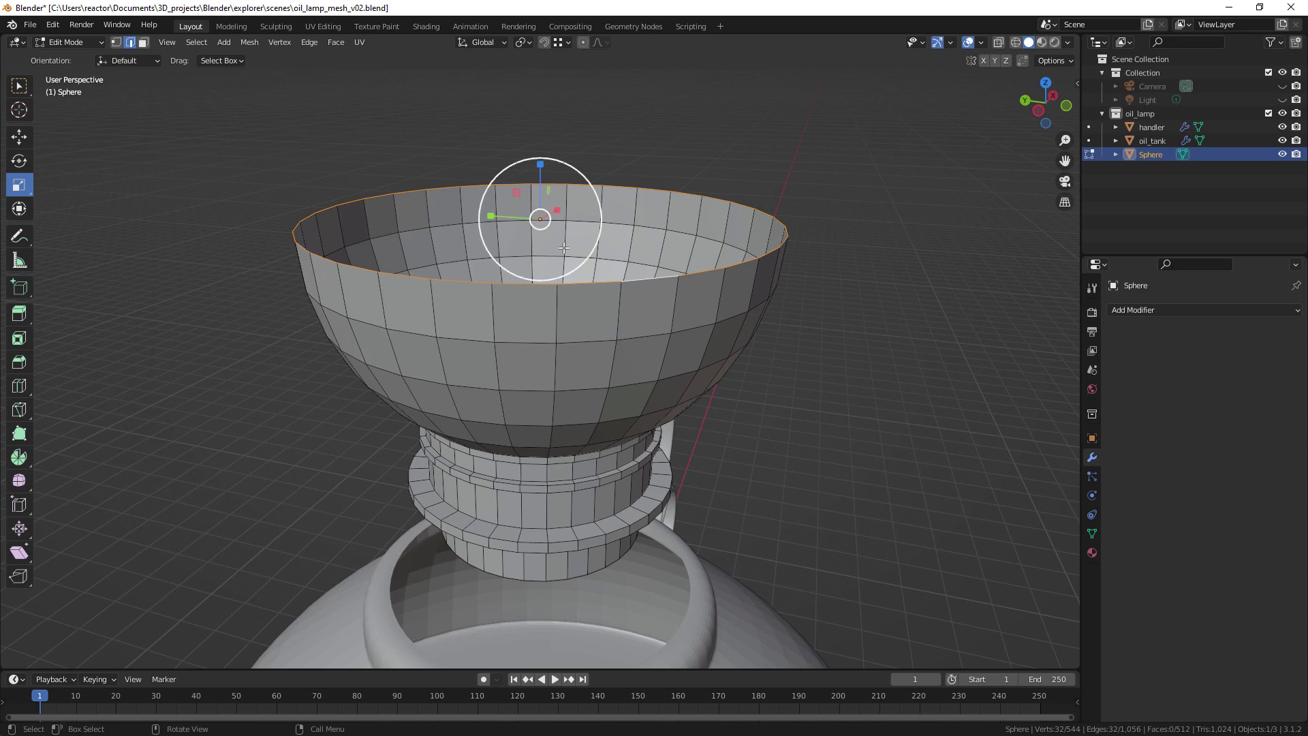
{"action": "mouse_move", "coordinate": [589, 264]}
{"action": "middle_mouse_down"}
{"action": "mouse_move", "coordinate": [589, 244]}
{"action": "mouse_move", "coordinate": [590, 259]}
{"action": "middle_mouse_up"}
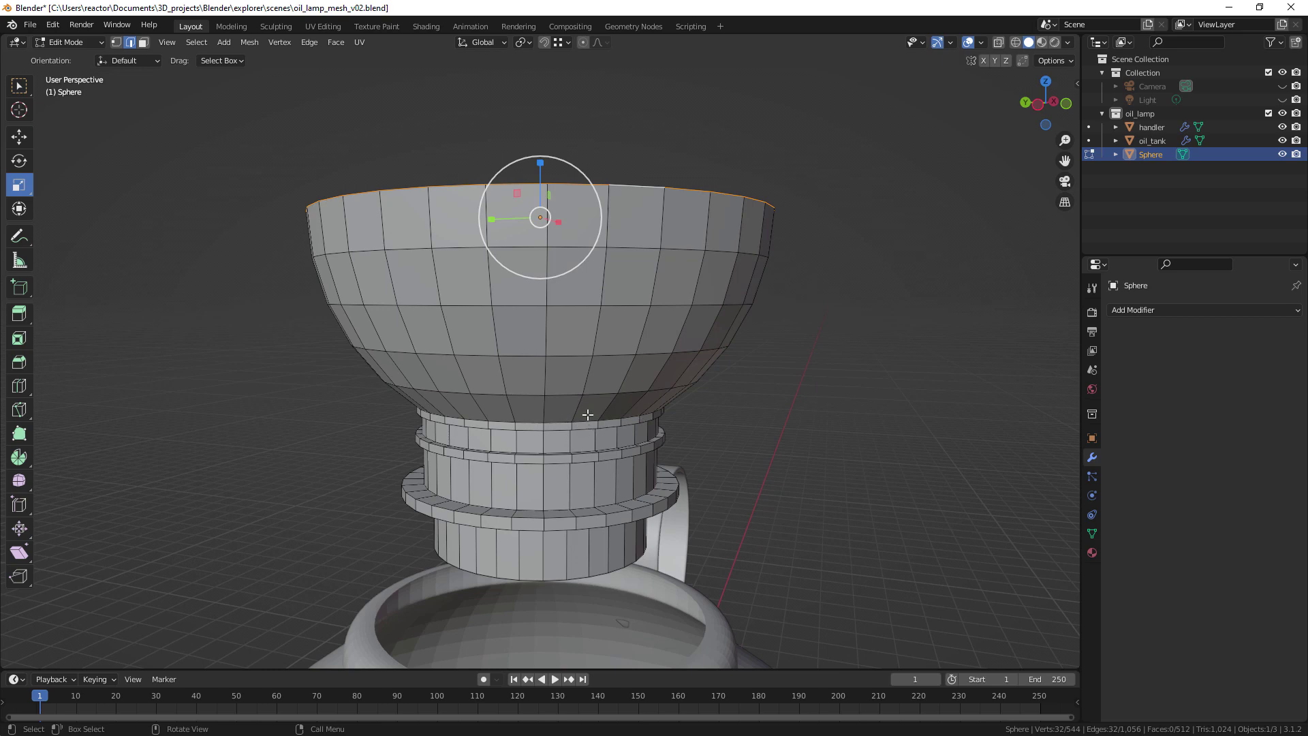
{"action": "middle_click_drag", "start_coordinate": [600, 274], "coordinate": [607, 280]}
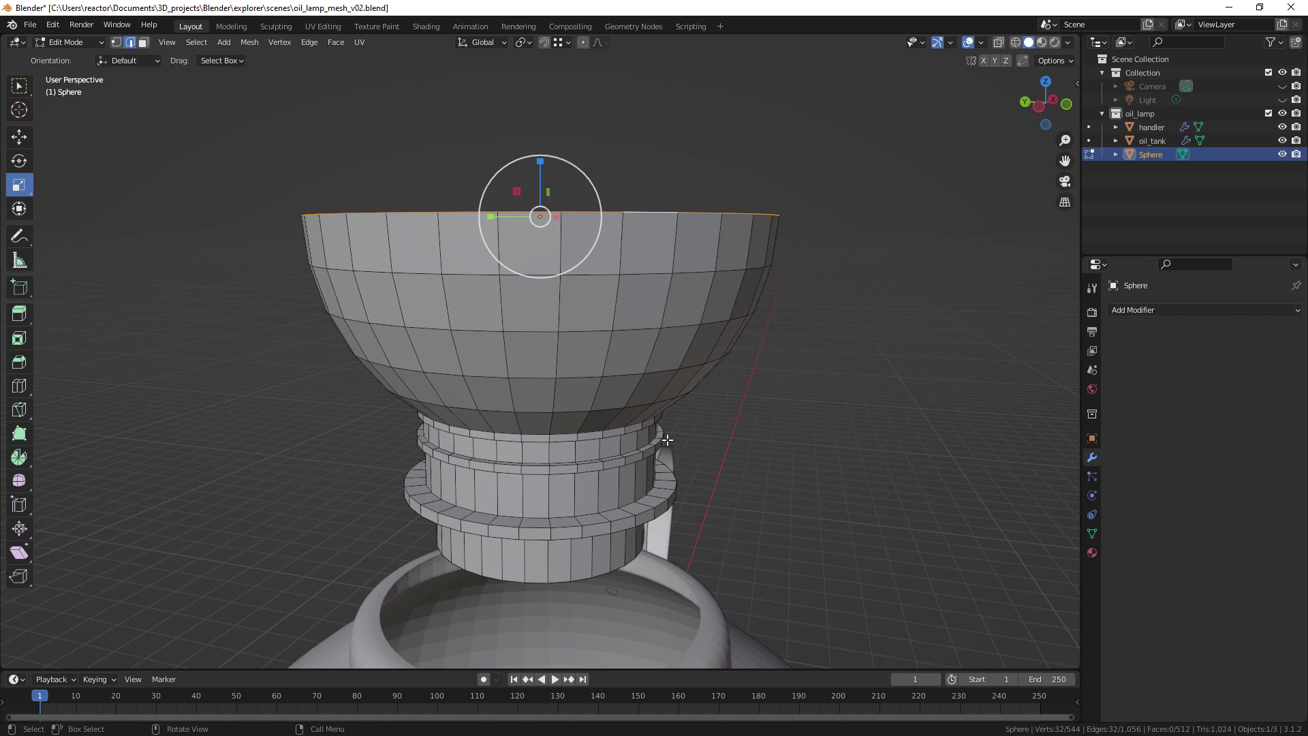
{"action": "key", "text": "e"}
{"action": "key", "text": "z"}
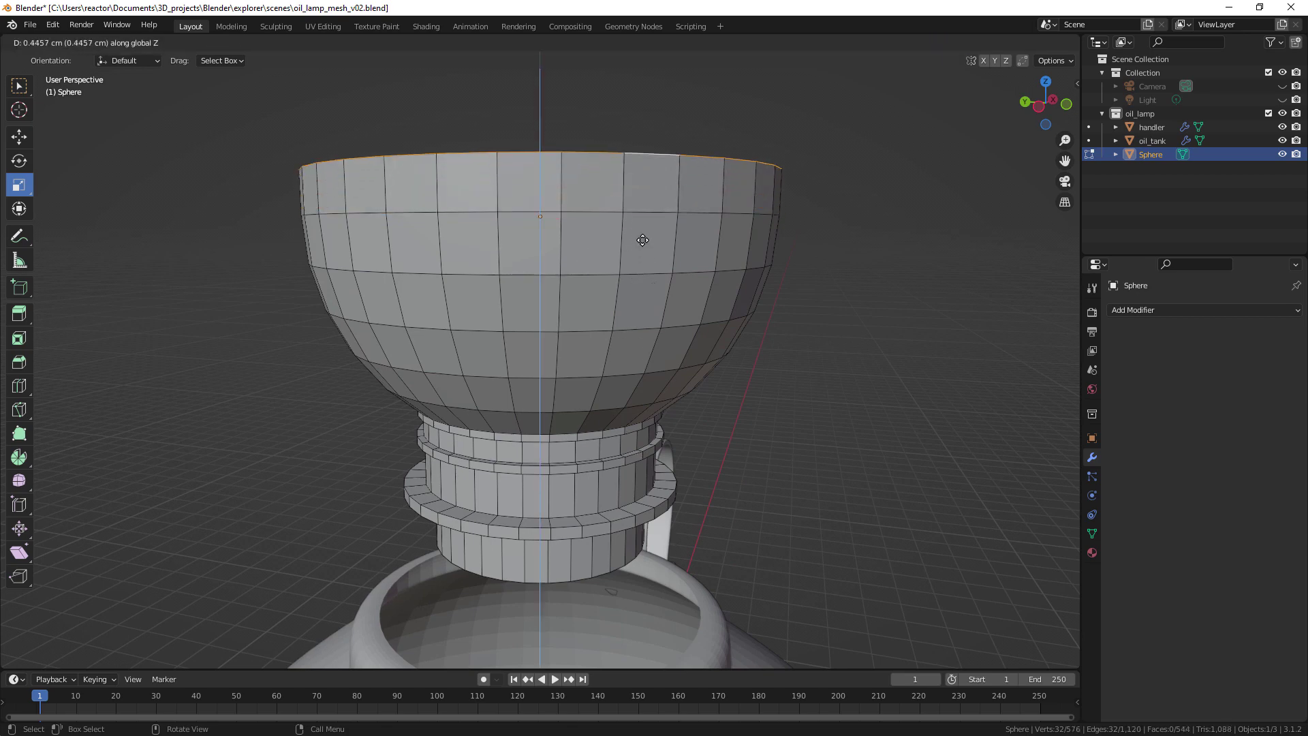
{"action": "left_click", "coordinate": [651, 274]}
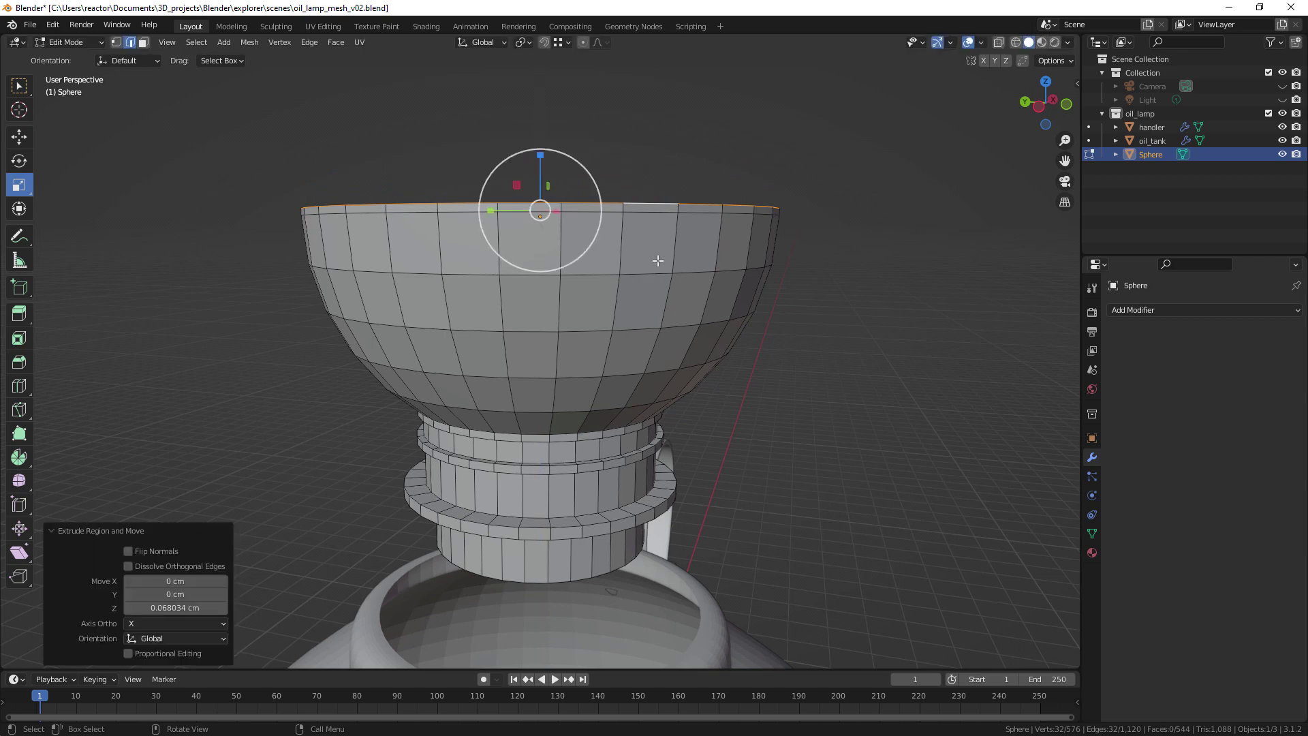
Step: Extrude the bowl's rim loop in place and scale it to about 1.021 to form a narrow outward ledge
{"action": "middle_click_drag", "start_coordinate": [659, 262], "coordinate": [680, 285]}
{"action": "key", "text": "e"}
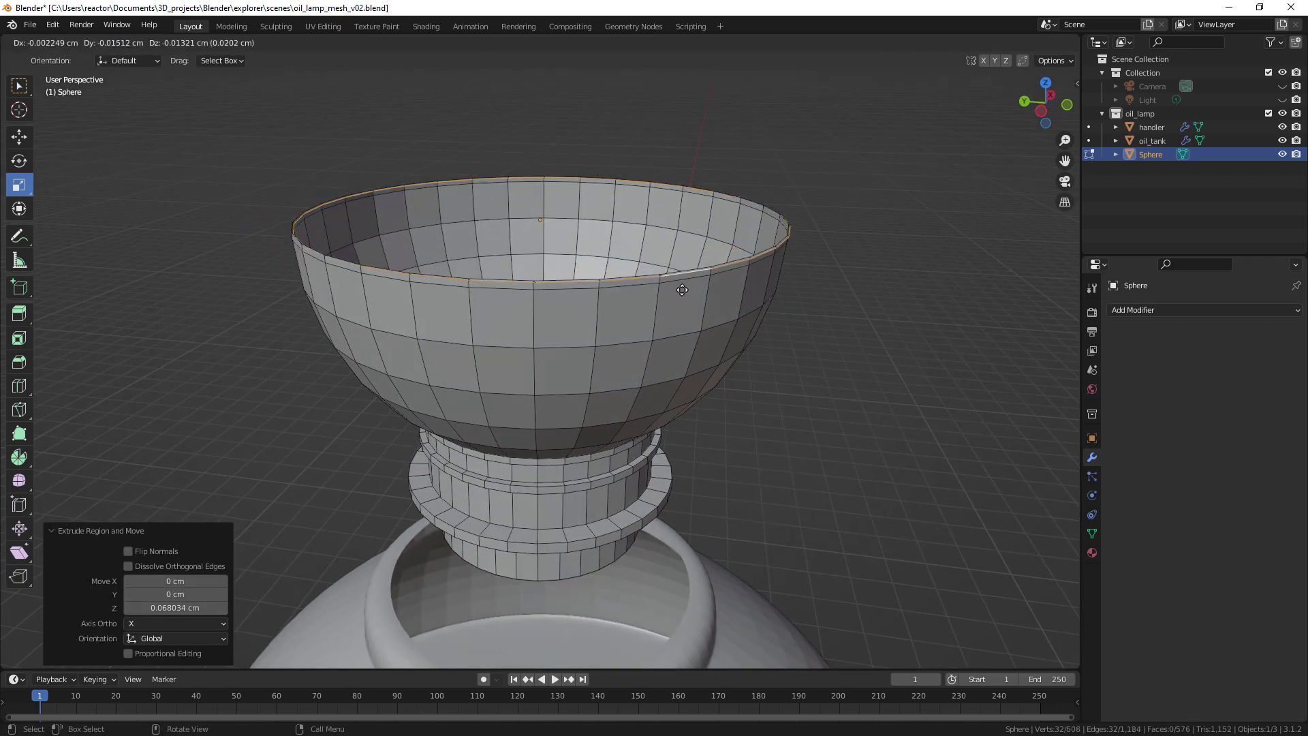
{"action": "right_click", "coordinate": [681, 286]}
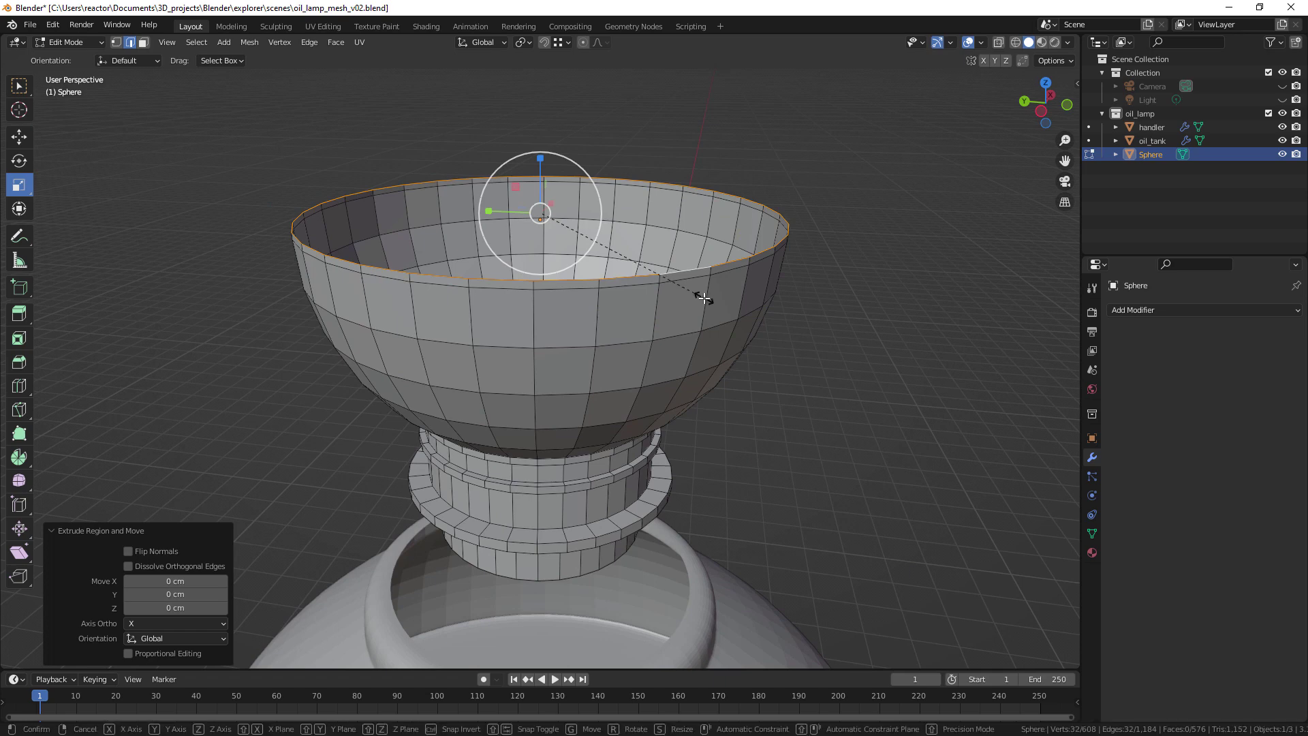
{"action": "key", "text": "s"}
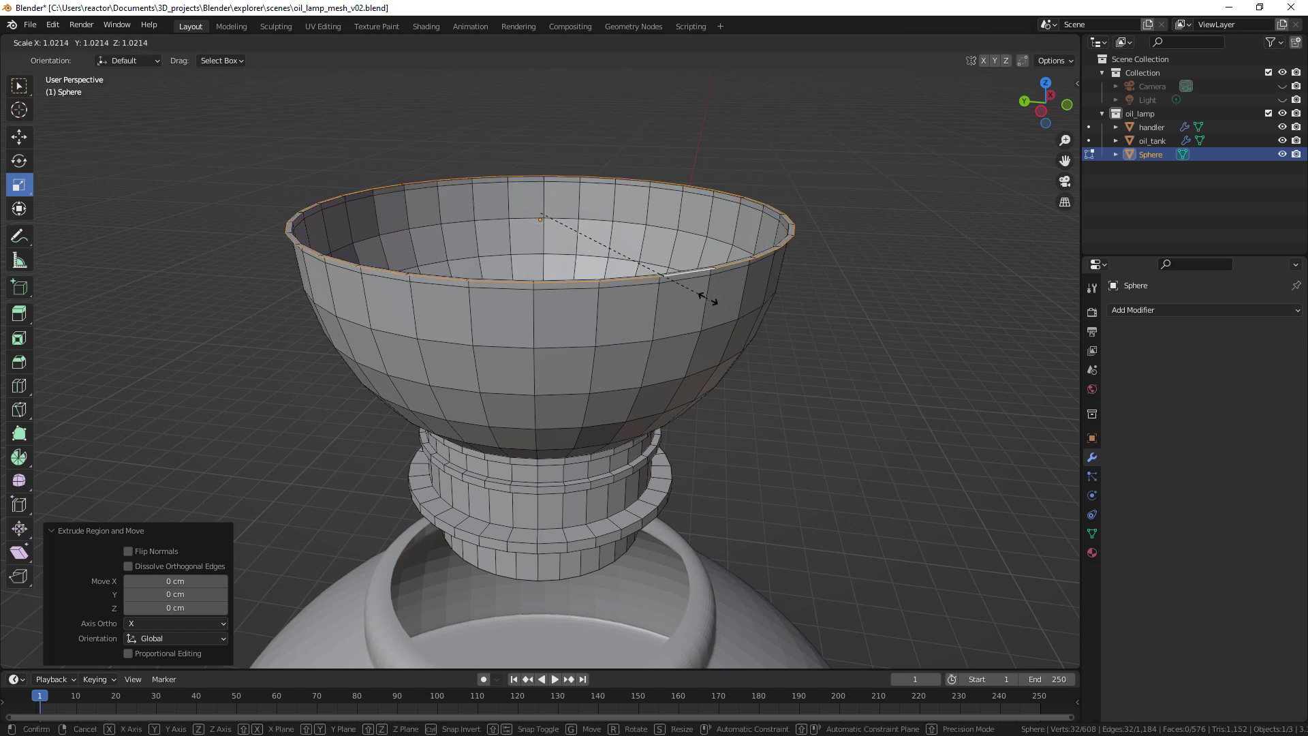
{"action": "left_click", "coordinate": [709, 299]}
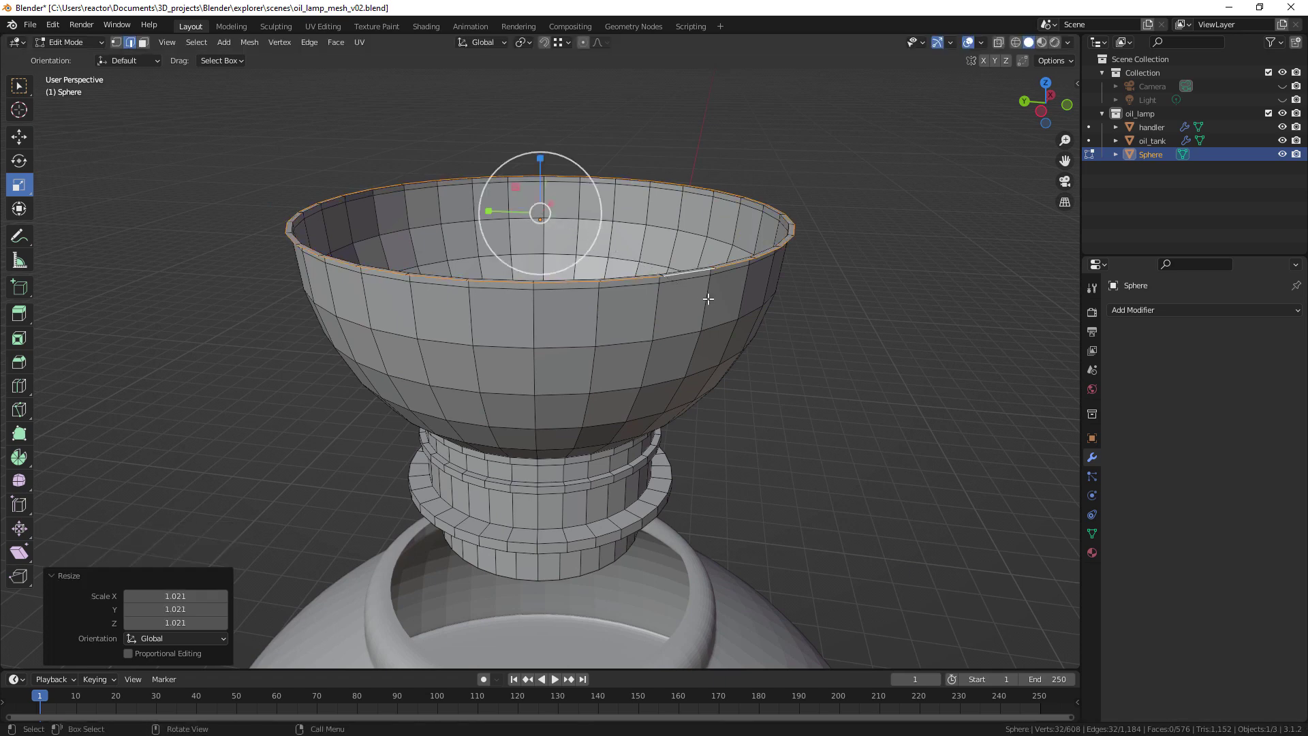
Step: Extrude the ledge's outer edge loop about 0.13 cm up along Z and scale it to about 1.026 to flare it
{"action": "key", "text": "e"}
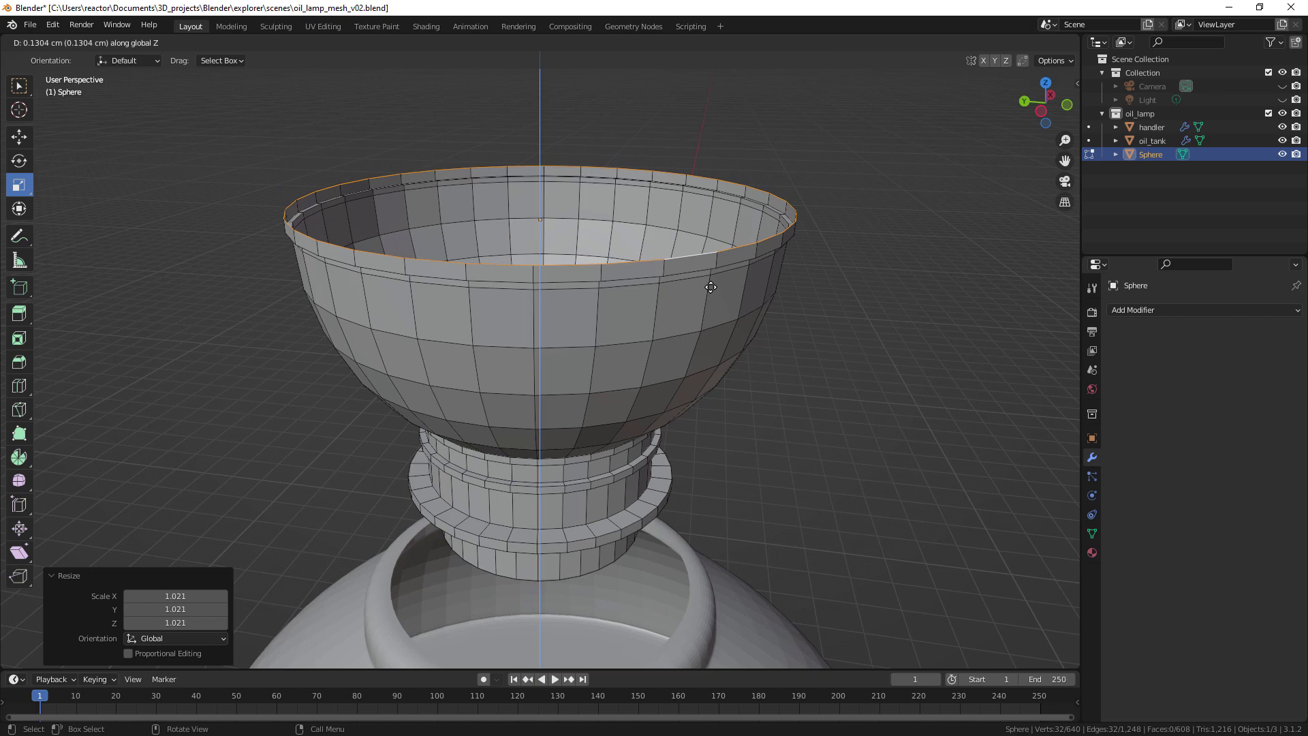
{"action": "left_click", "coordinate": [710, 287]}
{"action": "key", "text": "s"}
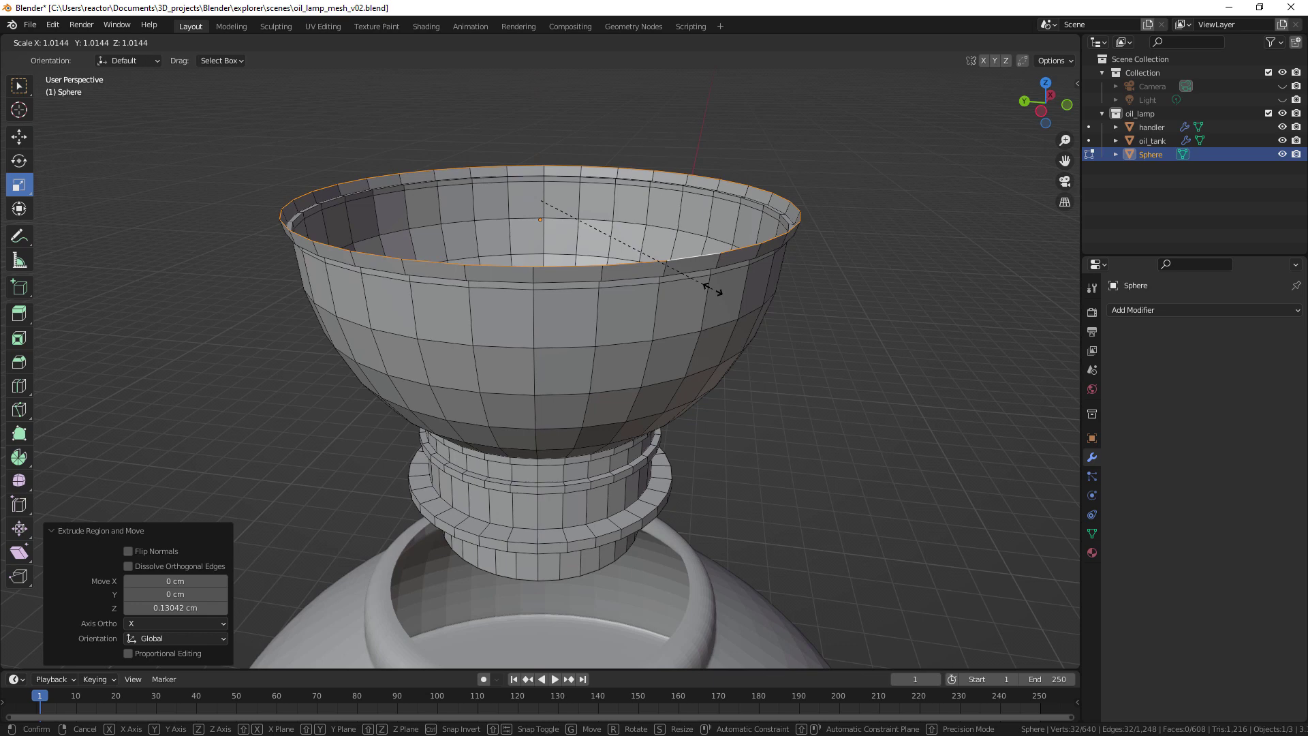
{"action": "left_click", "coordinate": [714, 290]}
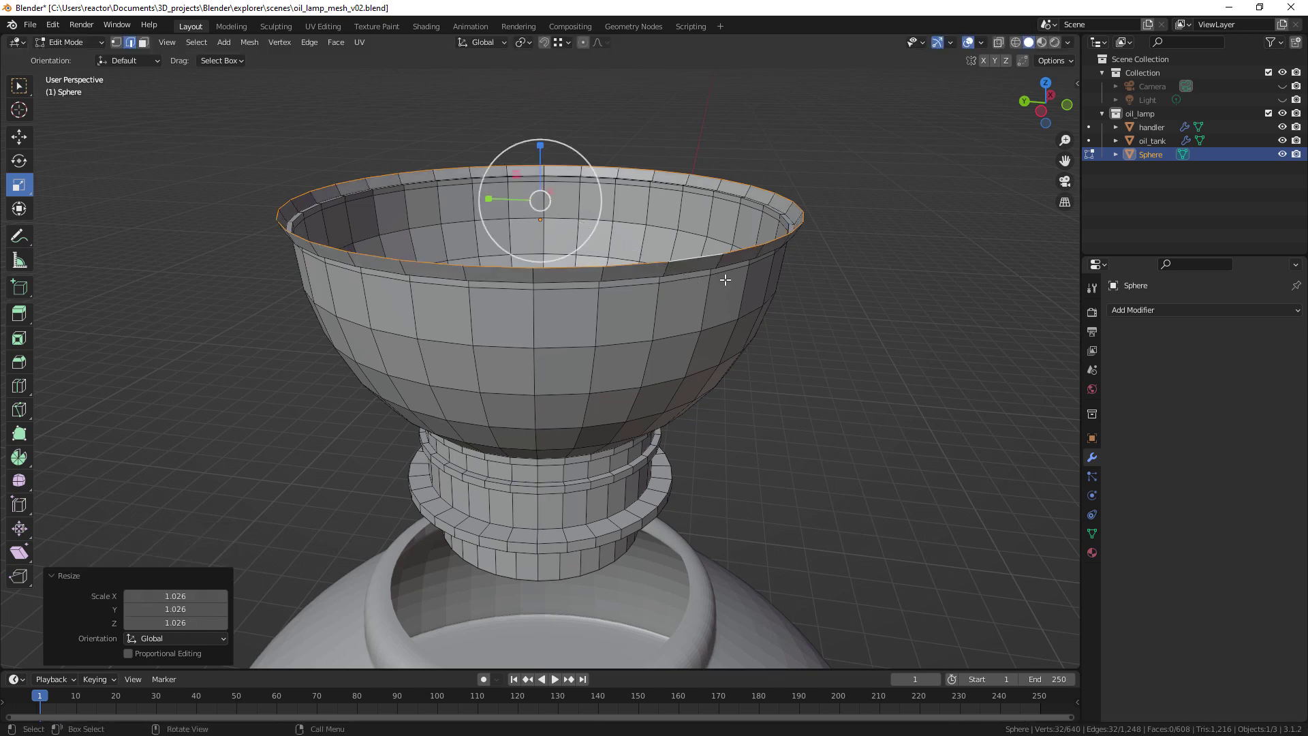
Step: Extrude the flared top edge loop of the bowl in place and scale it to about 1.066 to form an outward lip
{"action": "key", "text": "e"}
{"action": "right_click", "coordinate": [724, 278]}
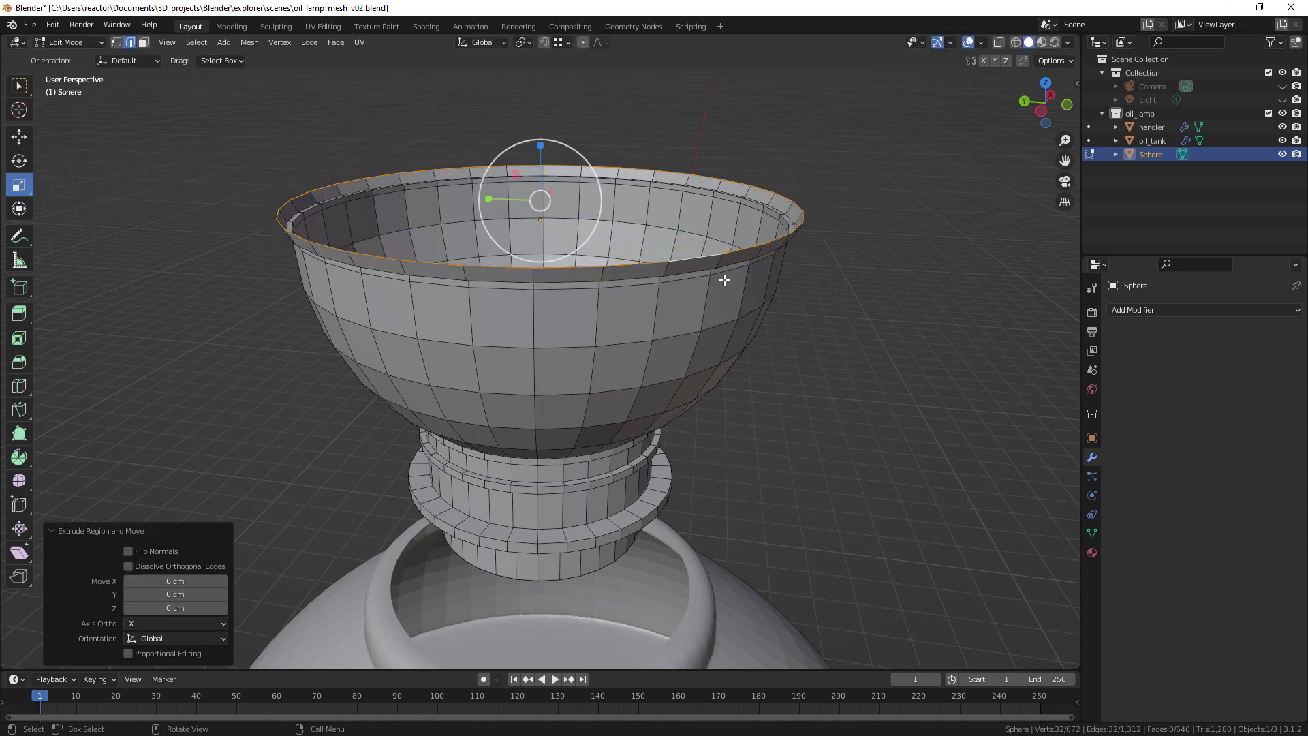
{"action": "key", "text": "s"}
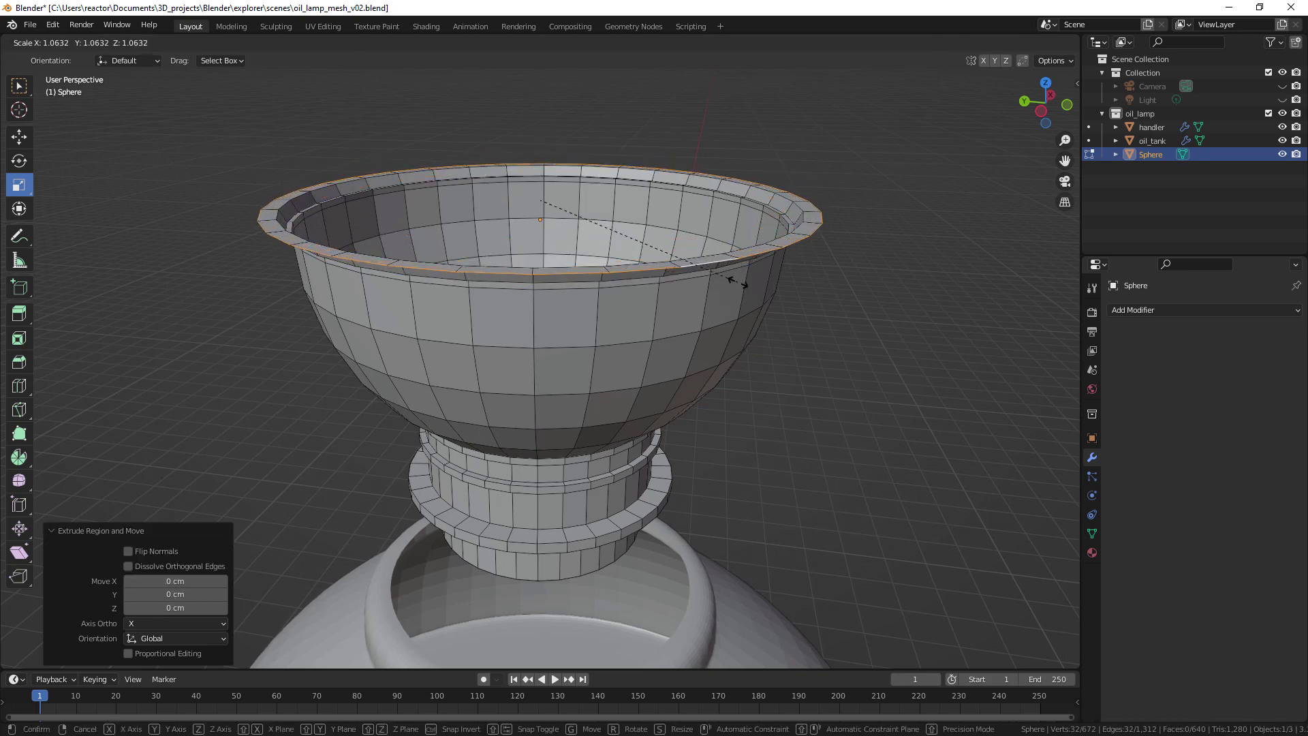
{"action": "left_click", "coordinate": [736, 281]}
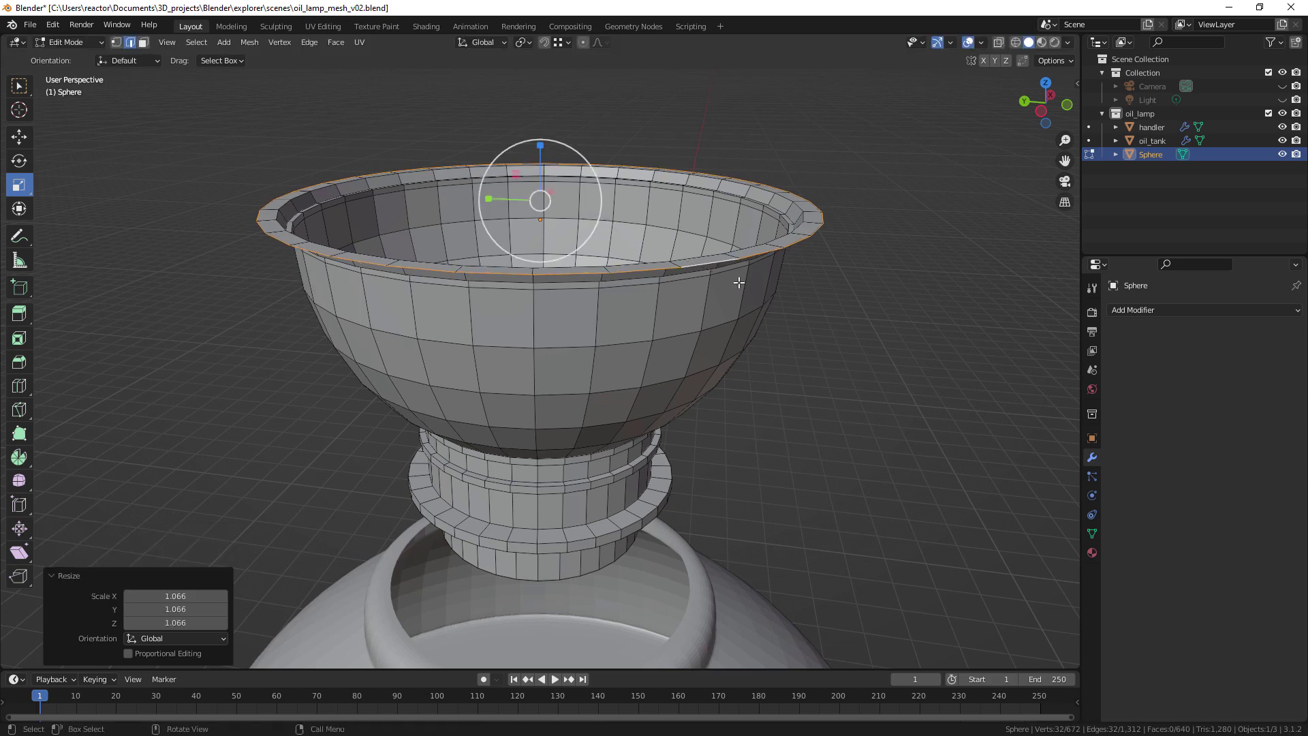
Step: Scale the outward lip's outer edge loop to about 1.016 and raise it about 0.053 cm along Z
{"action": "key", "text": "s"}
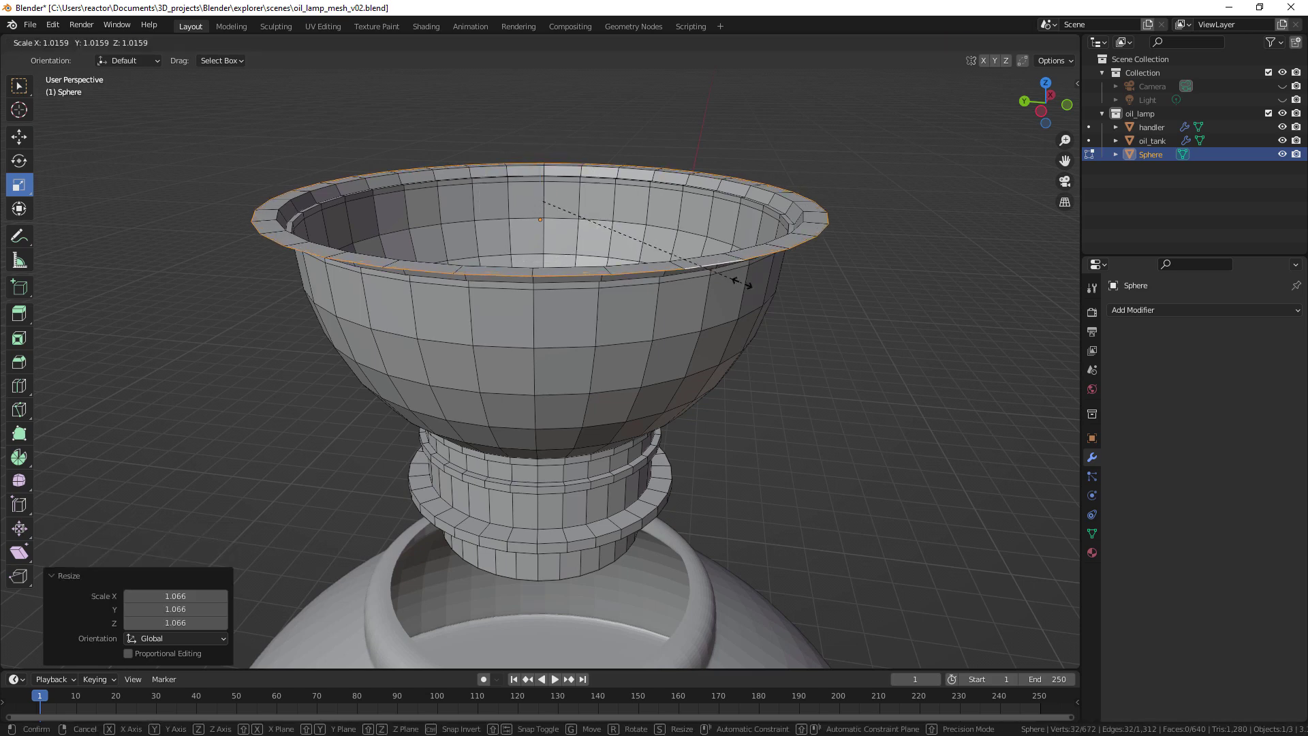
{"action": "left_click", "coordinate": [741, 283]}
{"action": "left_click", "coordinate": [30, 138]}
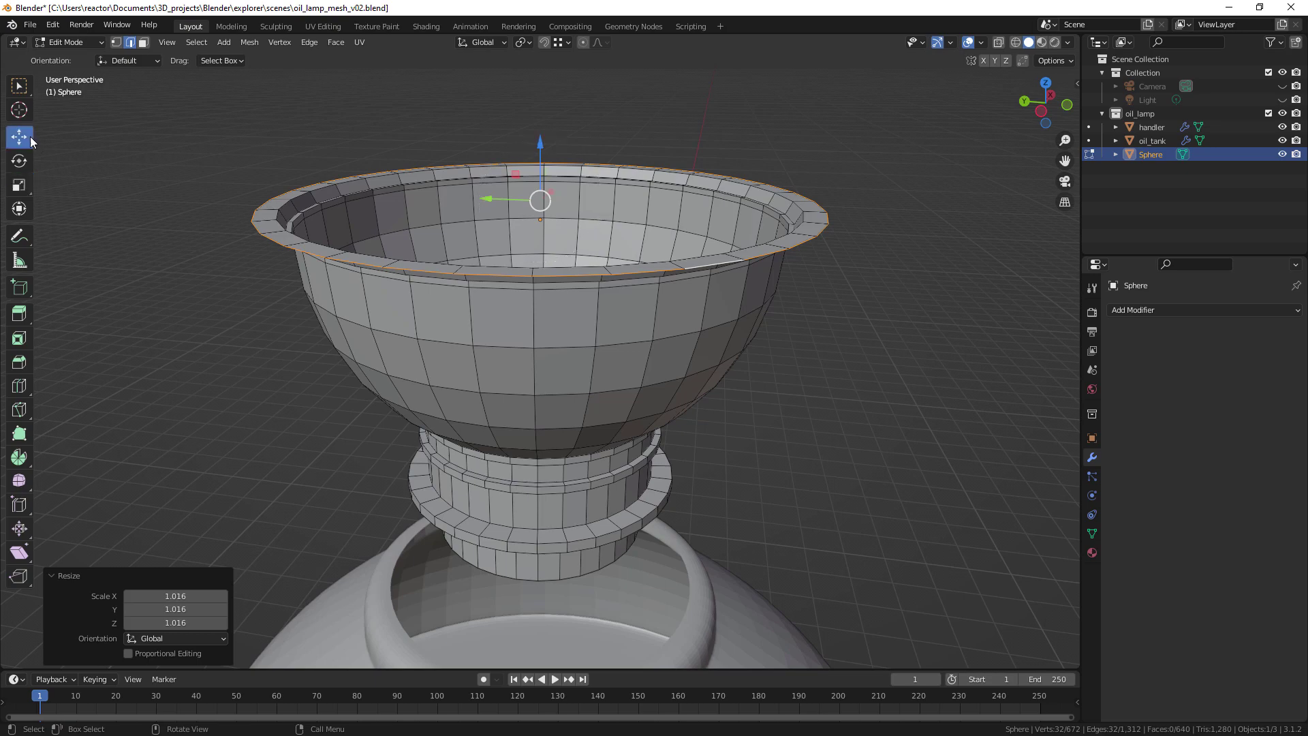
{"action": "middle_click_drag", "start_coordinate": [537, 155], "coordinate": [593, 205]}
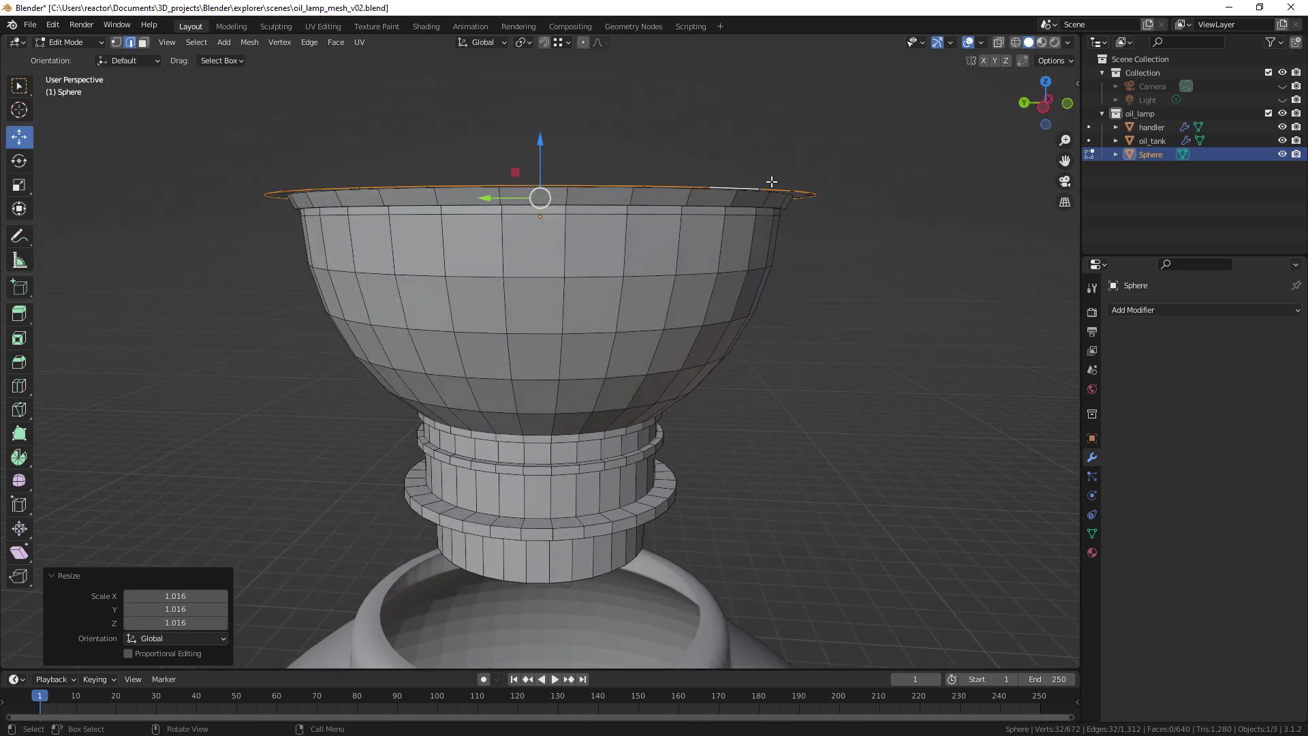
{"action": "left_click_drag", "start_coordinate": [541, 143], "coordinate": [542, 136]}
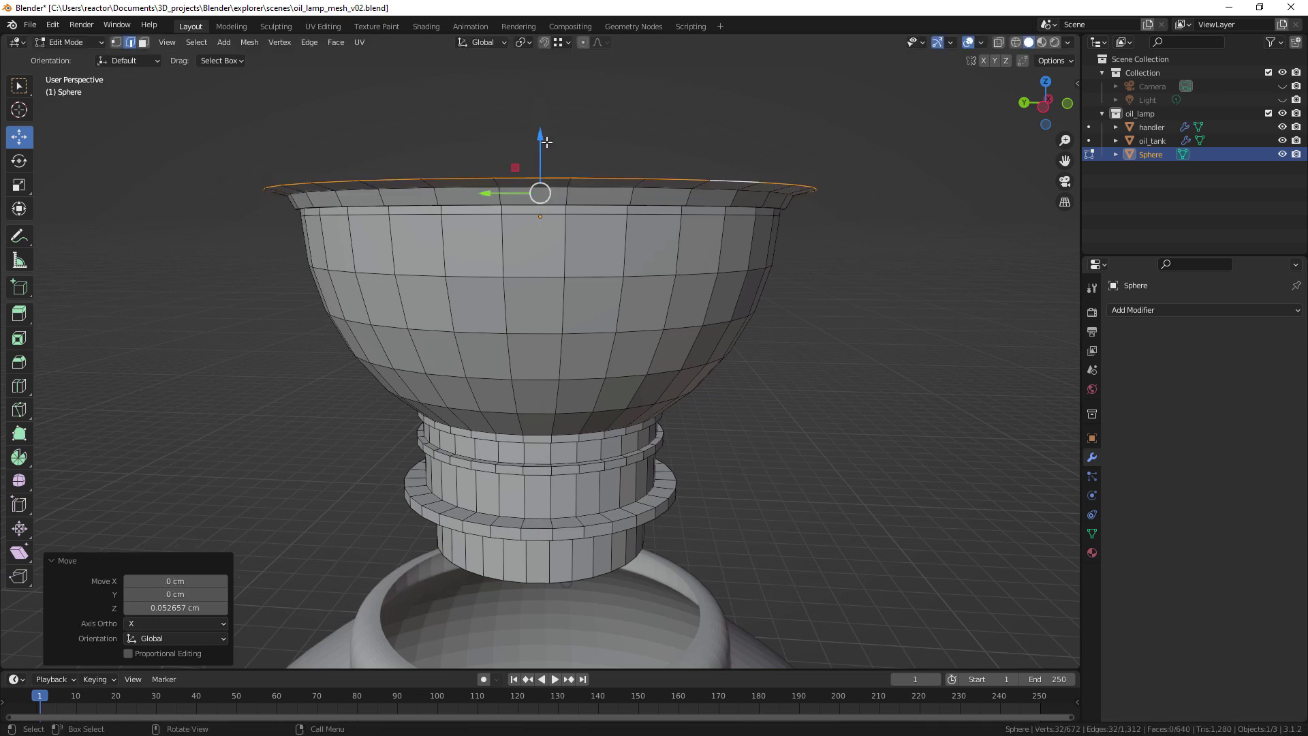
Step: Extrude the lip's outer edge loop about 0.076 cm up along Z to give the flange a vertical edge
{"action": "middle_click_drag", "start_coordinate": [809, 194], "coordinate": [638, 219]}
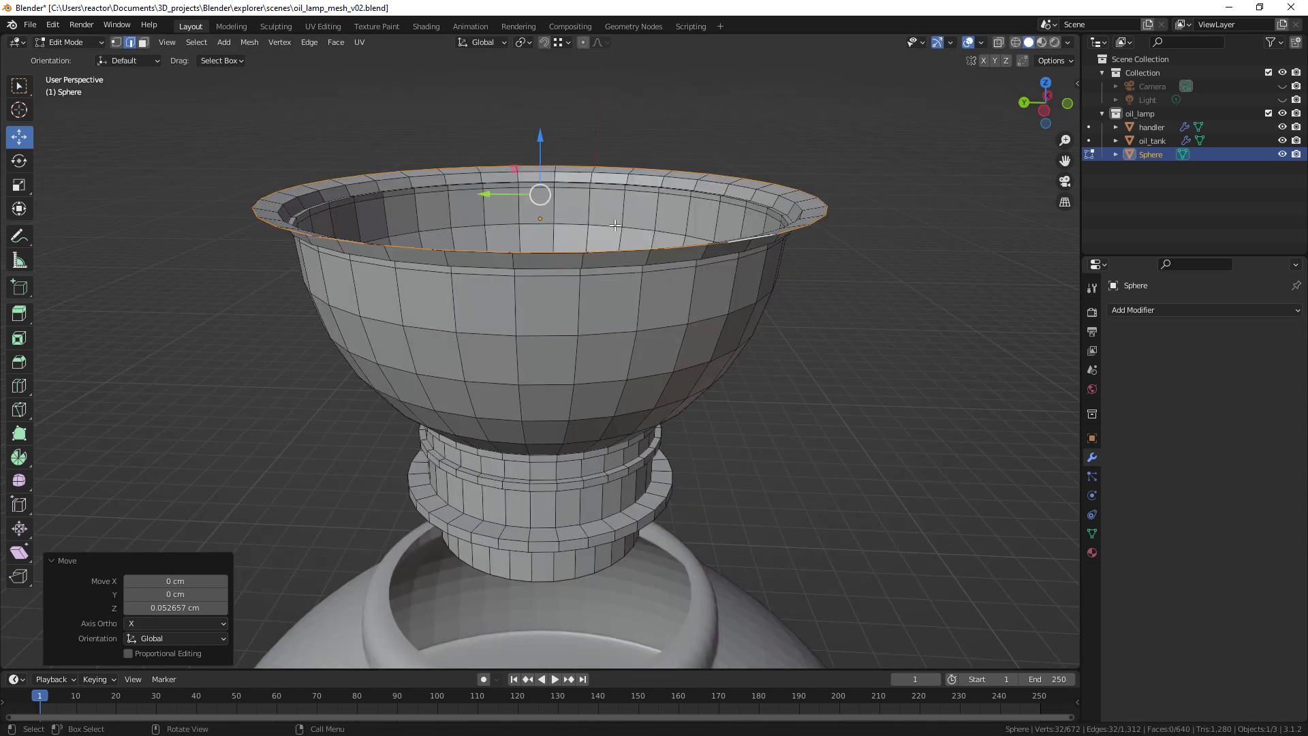
{"action": "key", "text": "g"}
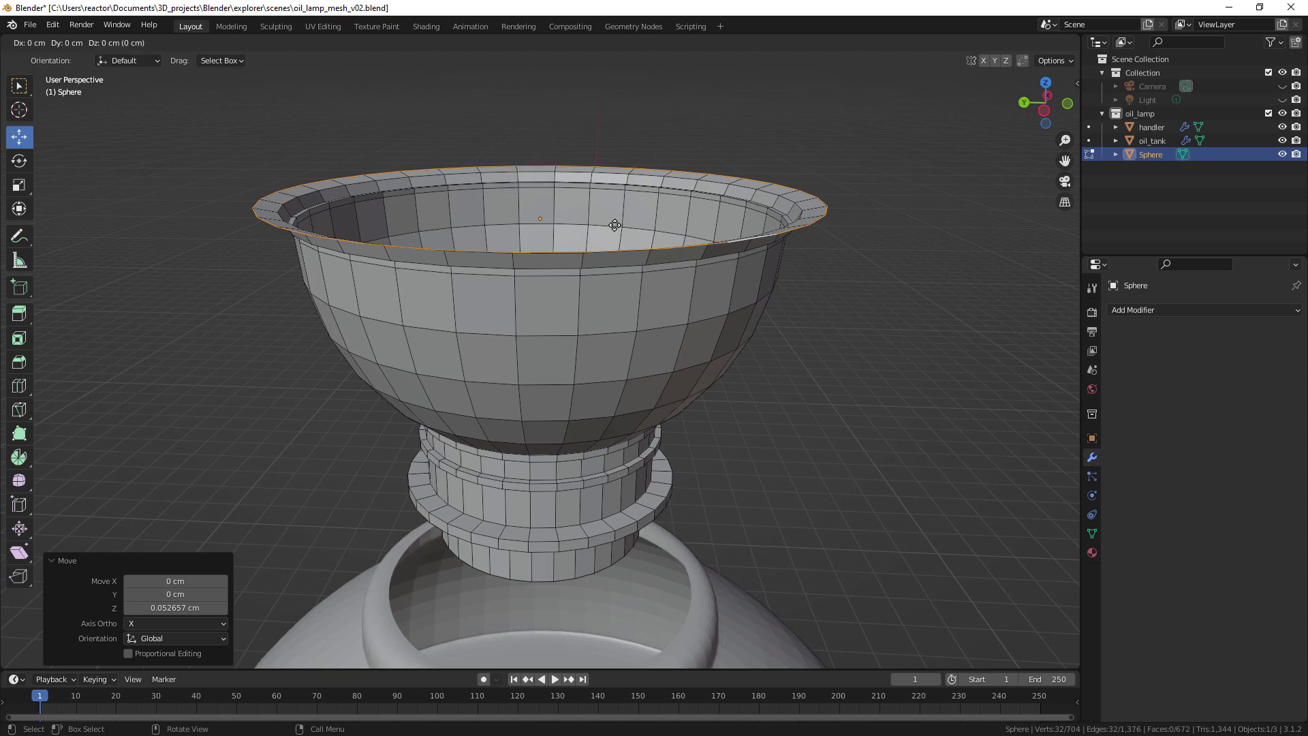
{"action": "key", "text": "z"}
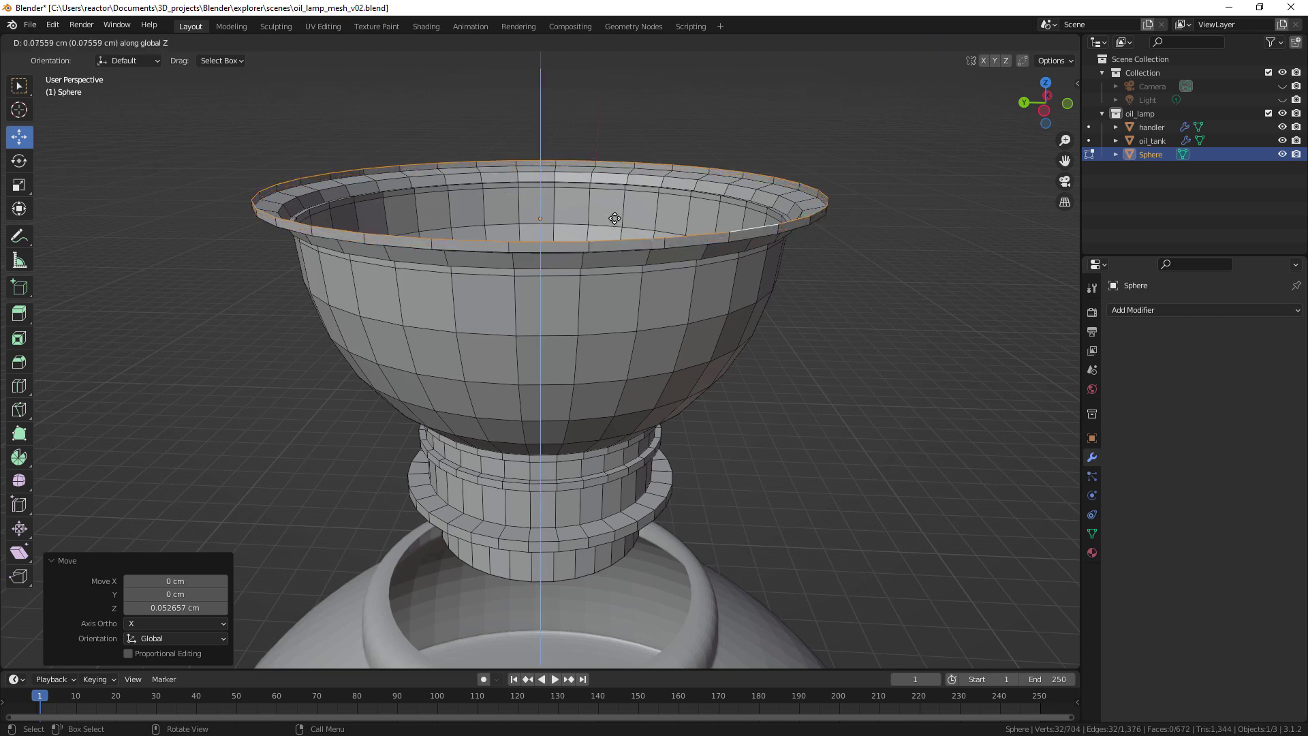
{"action": "left_click", "coordinate": [614, 218]}
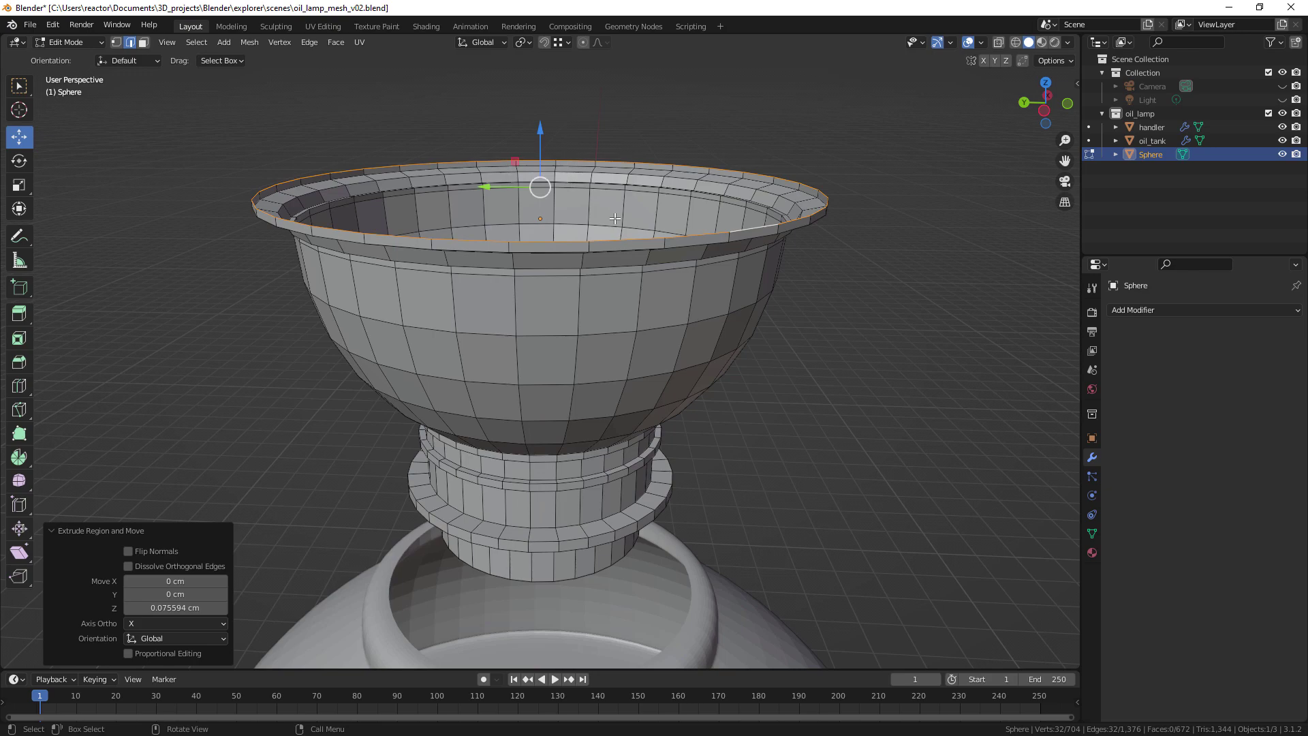
Step: Extrude the flange's top edge loop in place and scale it to about 0.919 to form an inward top face
{"action": "middle_click_drag", "start_coordinate": [748, 249], "coordinate": [768, 220]}
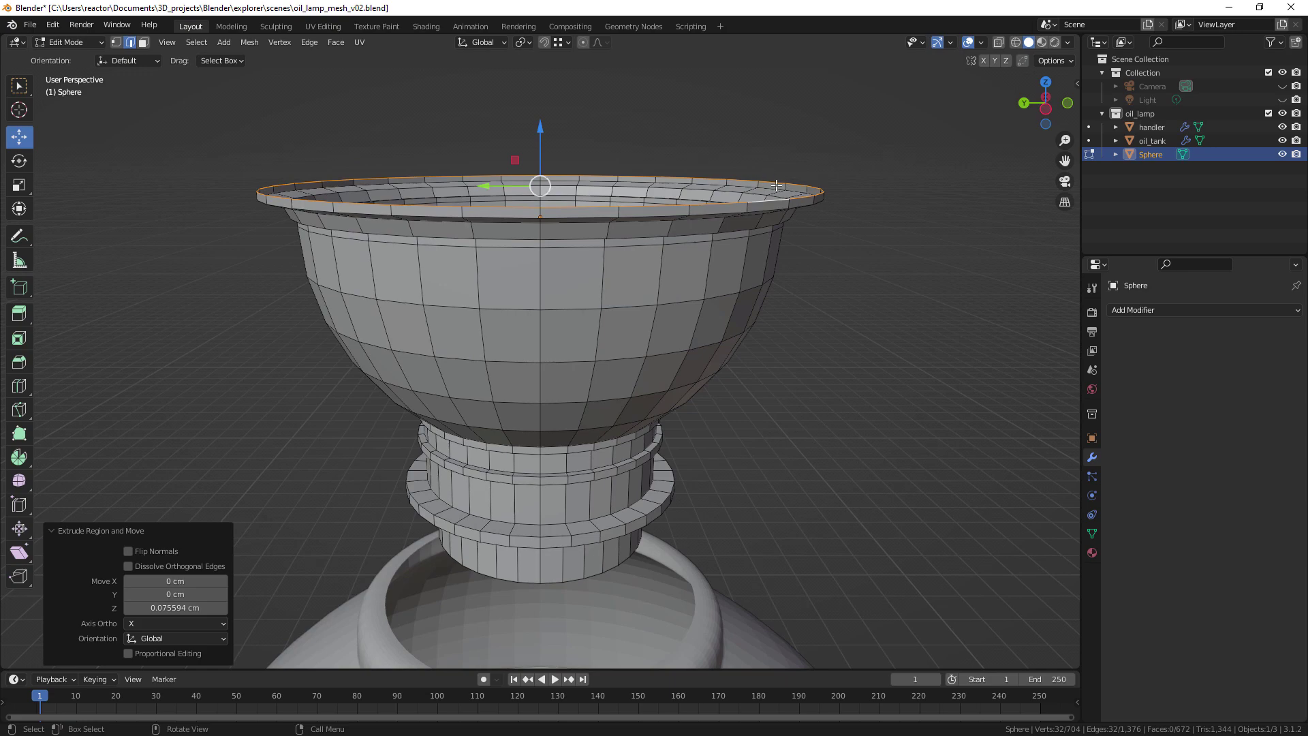
{"action": "middle_click_drag", "start_coordinate": [760, 201], "coordinate": [758, 239]}
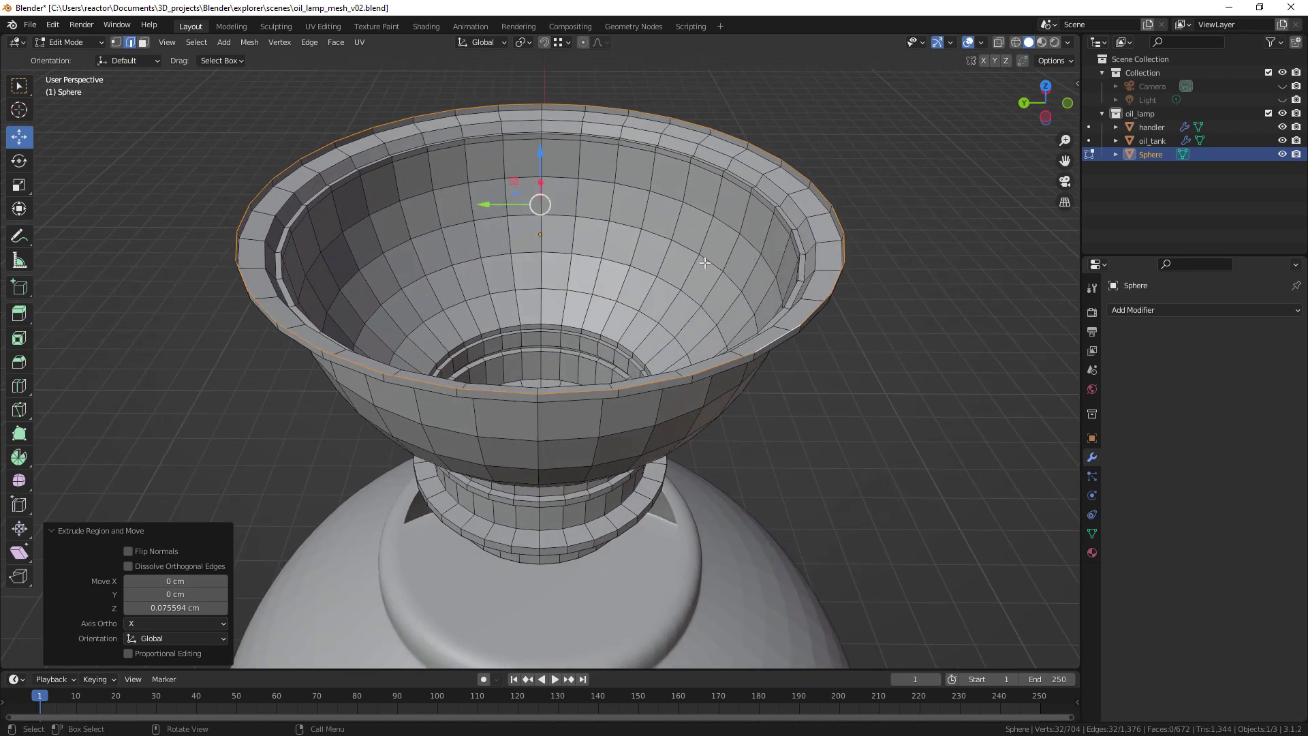
{"action": "key", "text": "e"}
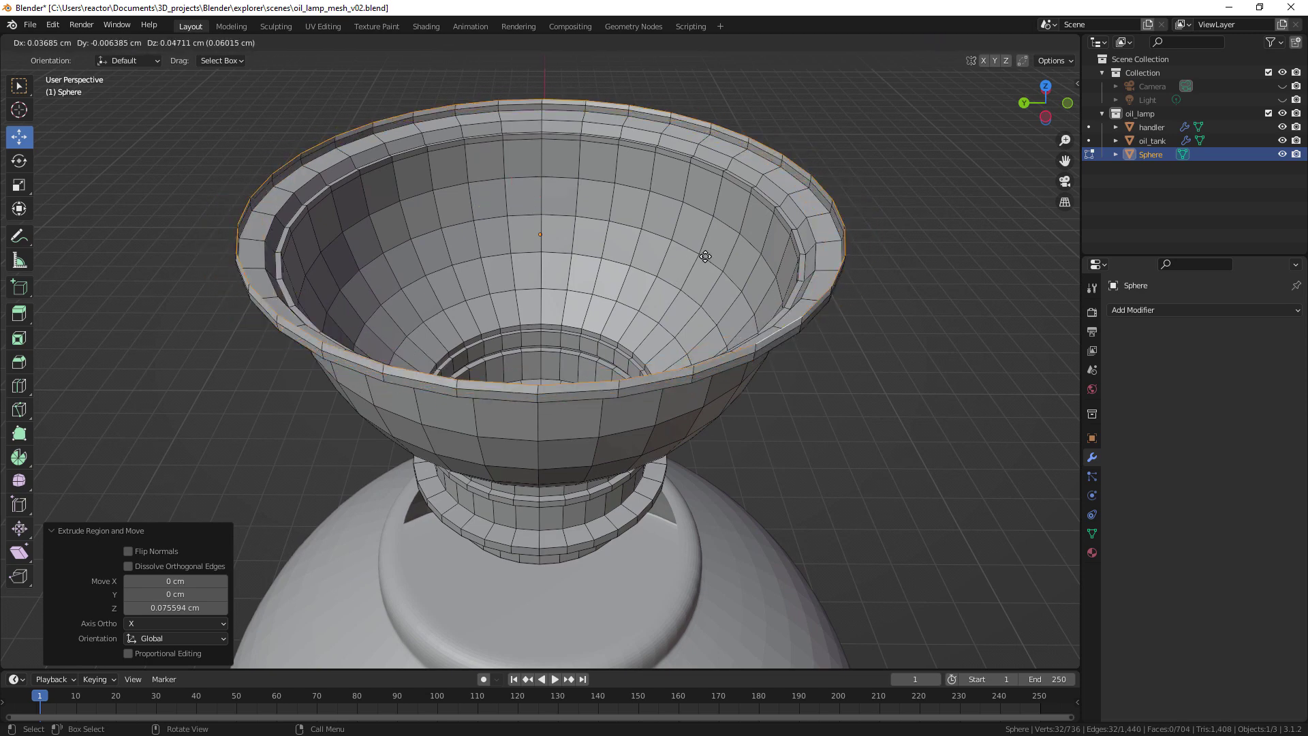
{"action": "right_click", "coordinate": [706, 257]}
{"action": "key", "text": "s"}
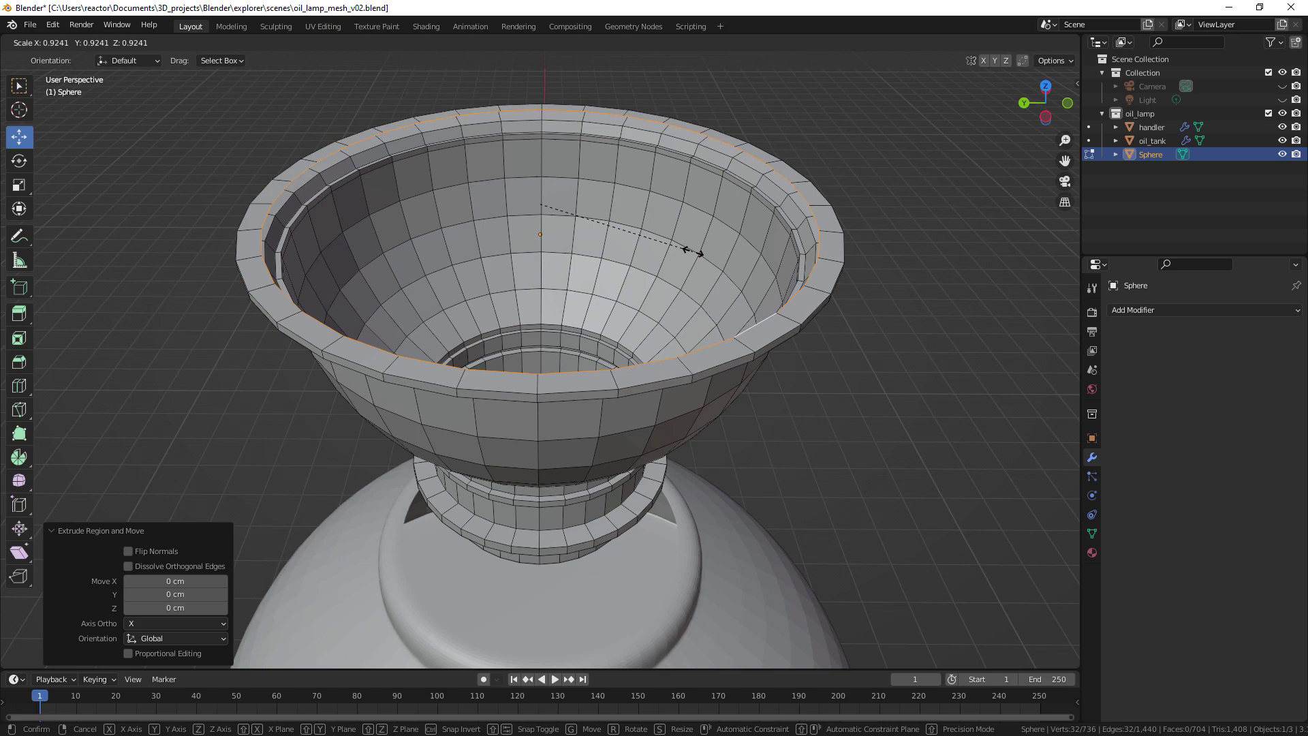
{"action": "left_click", "coordinate": [693, 250]}
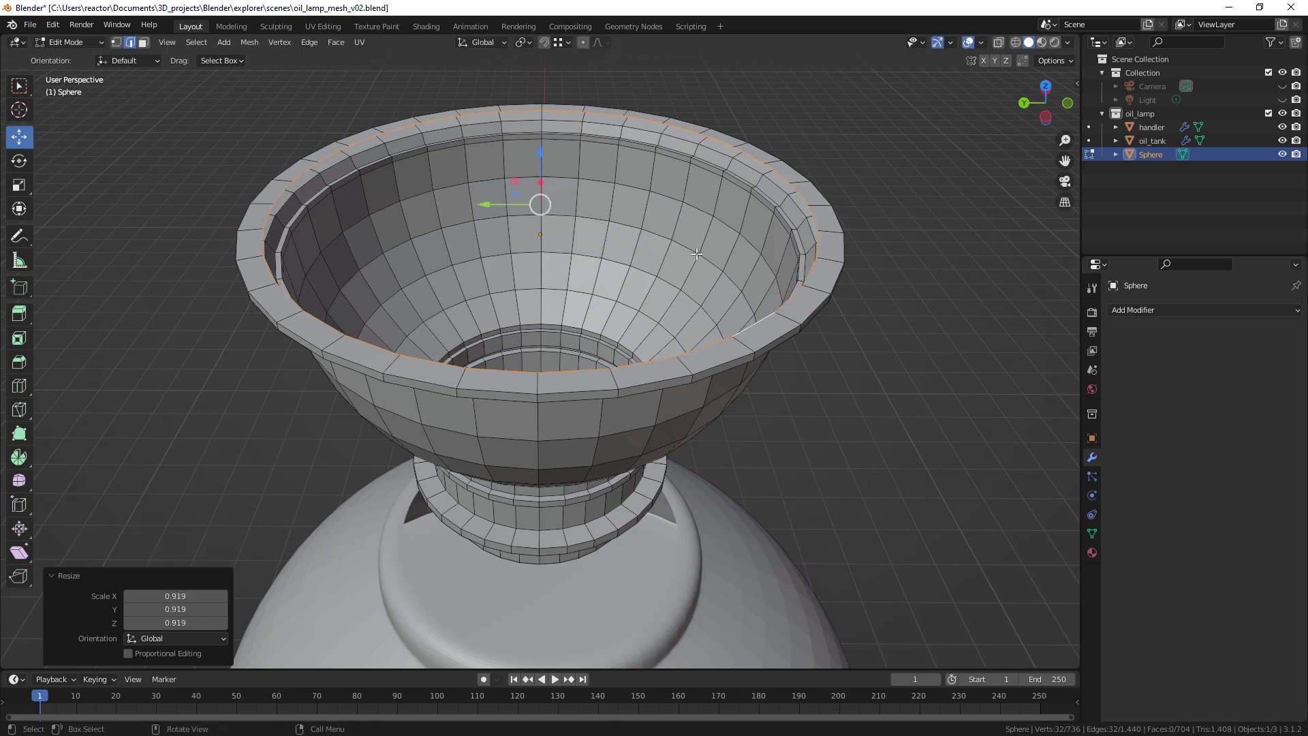
Step: Raise the flange's inner top edge loop about 0.075 cm along Z so its top face slopes
{"action": "middle_click_drag", "start_coordinate": [716, 266], "coordinate": [580, 177]}
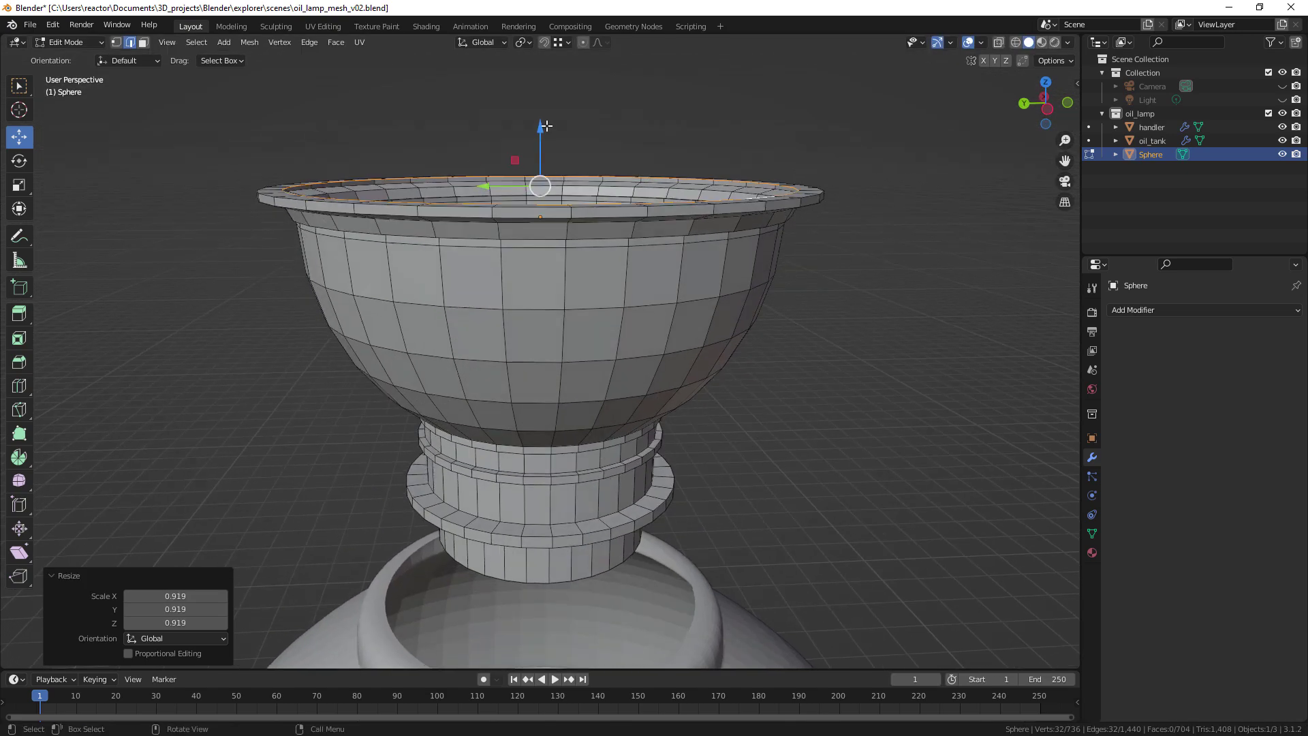
{"action": "left_click_drag", "start_coordinate": [537, 126], "coordinate": [536, 118]}
{"action": "middle_click_drag", "start_coordinate": [572, 166], "coordinate": [574, 163]}
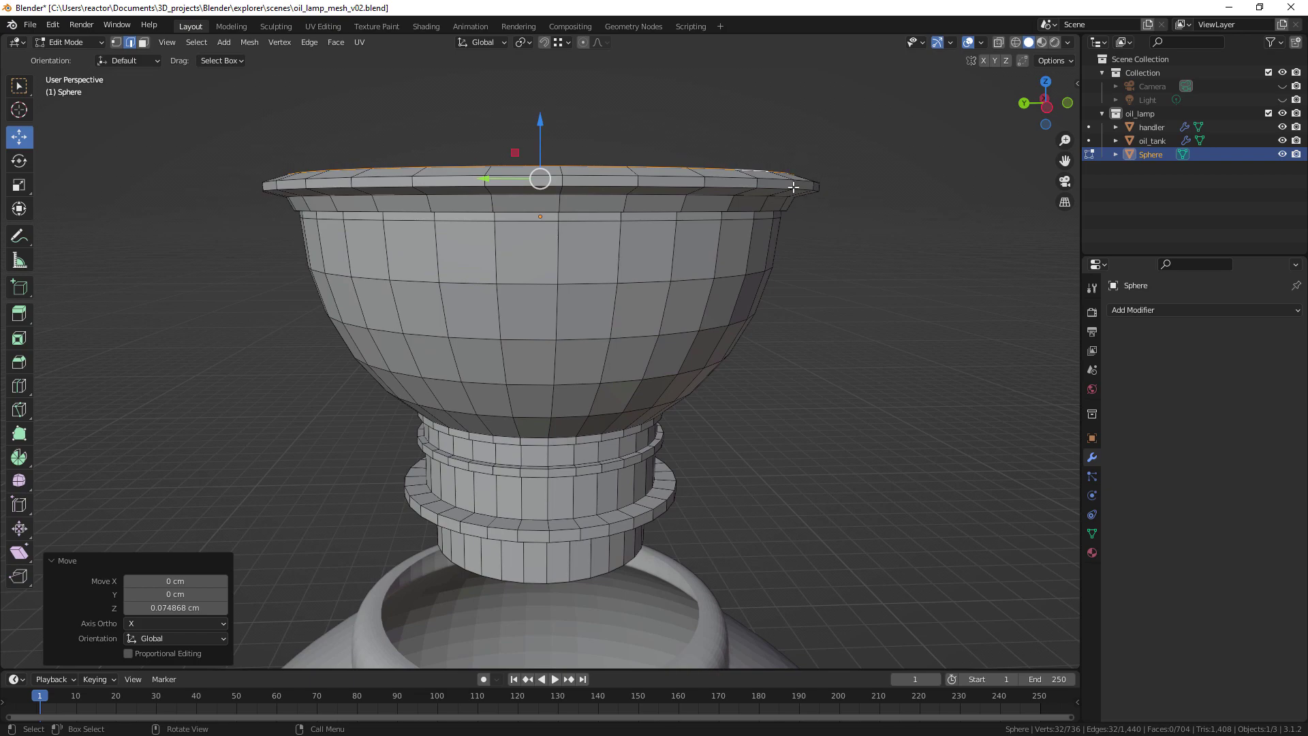
Step: Extrude the flange's inner edge loop about 0.546 cm up along Z and scale it to about 0.866 as a tapered shoulder
{"action": "middle_click_drag", "start_coordinate": [730, 174], "coordinate": [729, 199]}
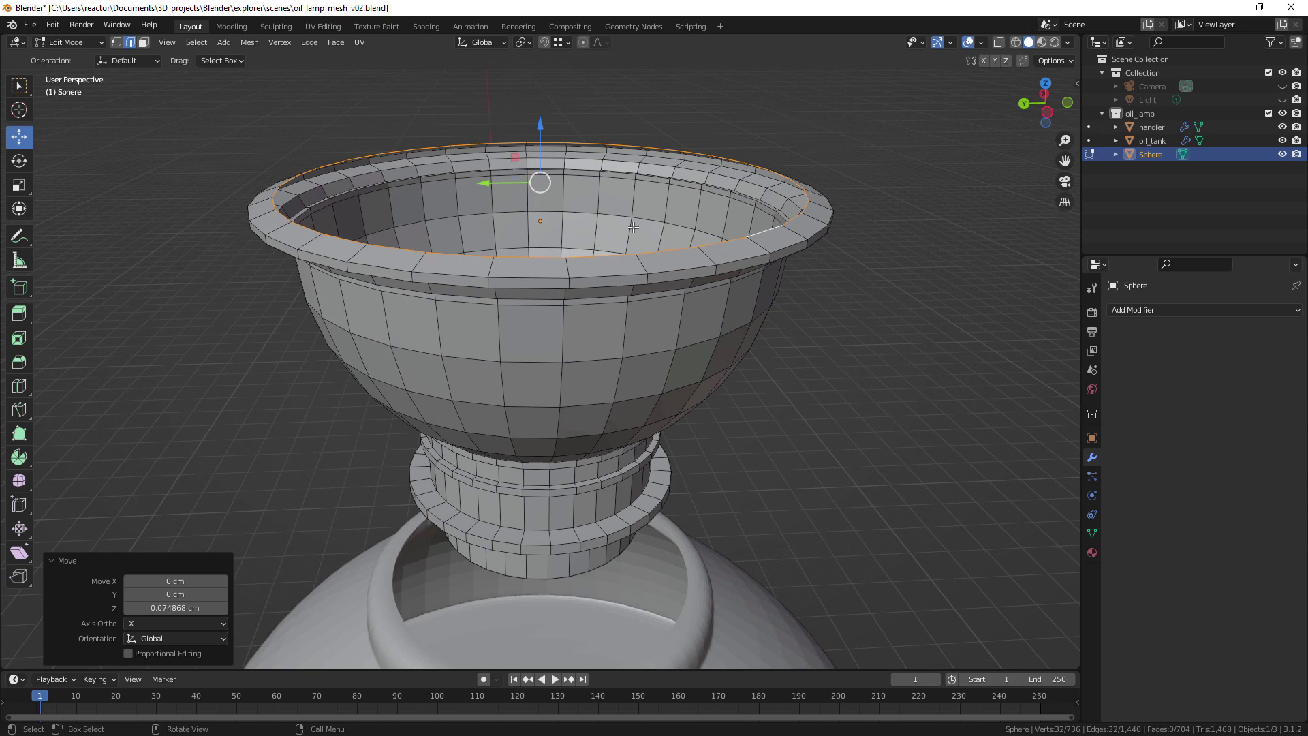
{"action": "key", "text": "e"}
{"action": "key", "text": "z"}
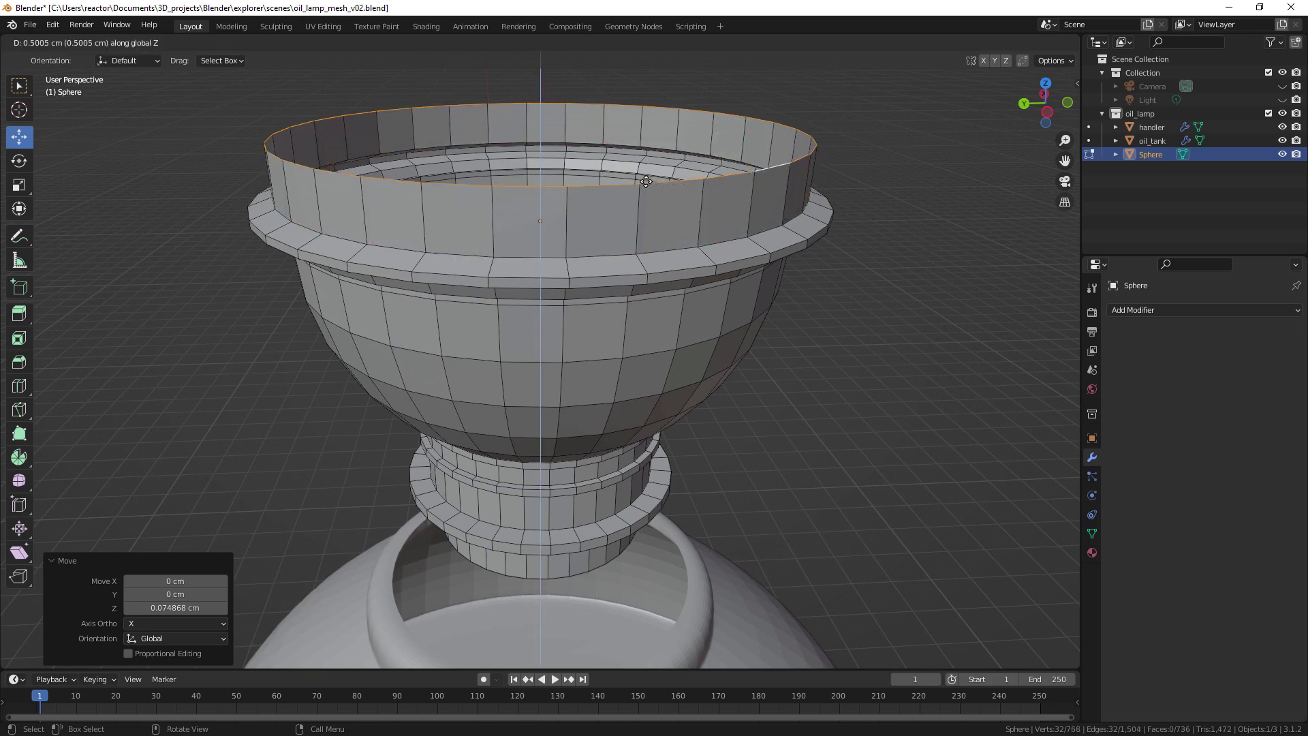
{"action": "left_click", "coordinate": [646, 178]}
{"action": "key", "text": "s"}
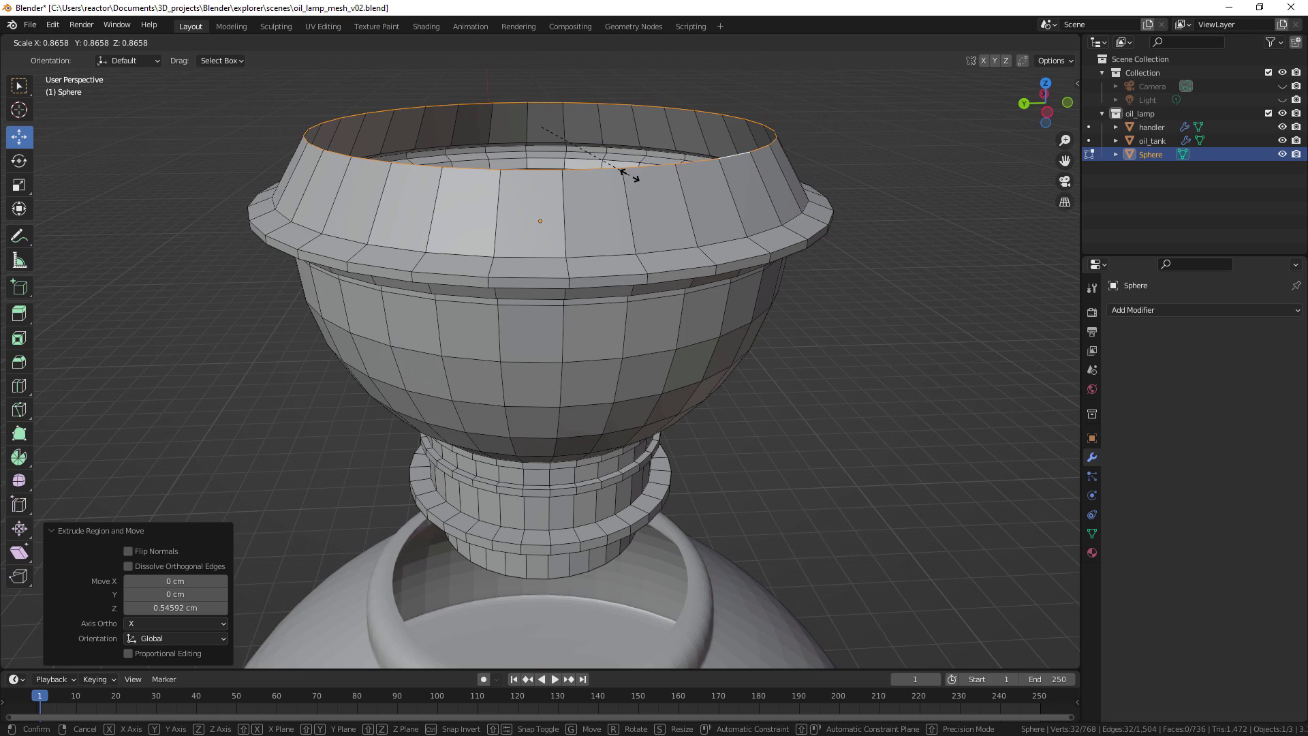
{"action": "left_click", "coordinate": [627, 175]}
Step: Lower the tapered shoulder's top edge loop about 0.147 cm along Z
{"action": "middle_click_drag", "start_coordinate": [717, 237], "coordinate": [710, 213]}
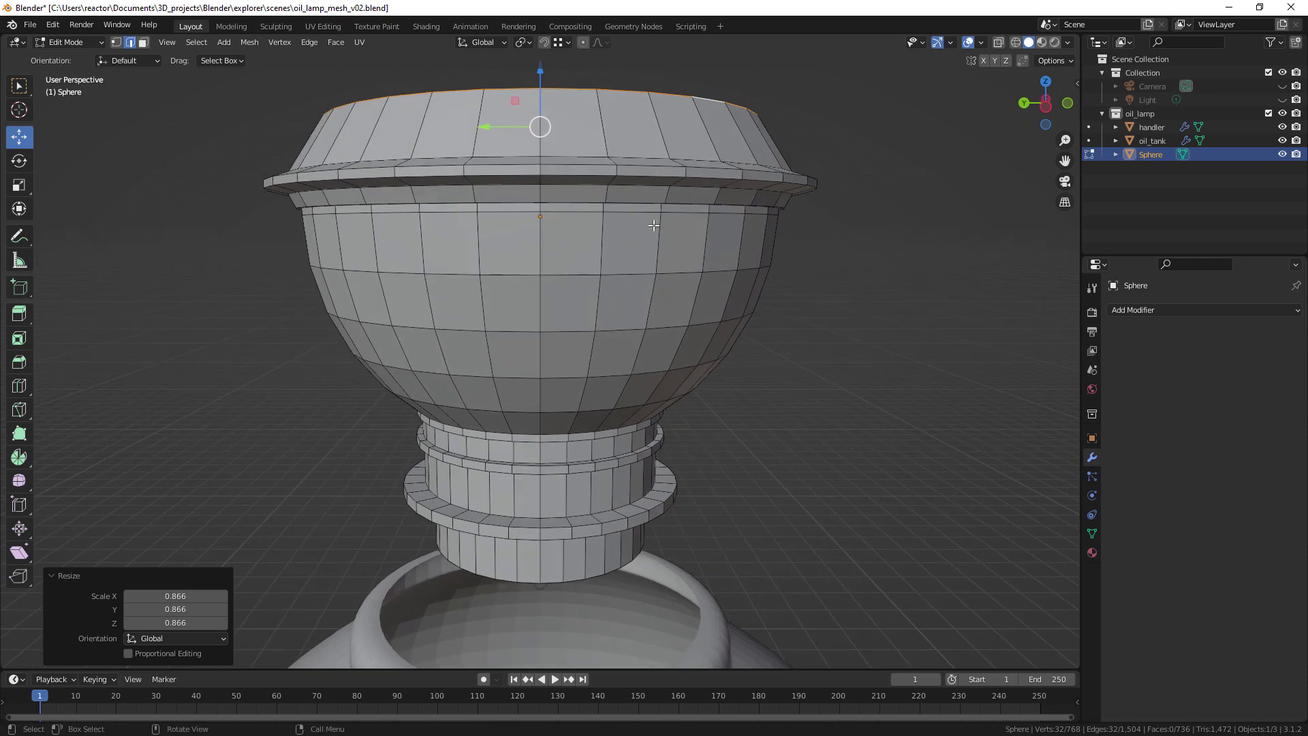
{"action": "middle_click_drag", "start_coordinate": [650, 206], "coordinate": [633, 198]}
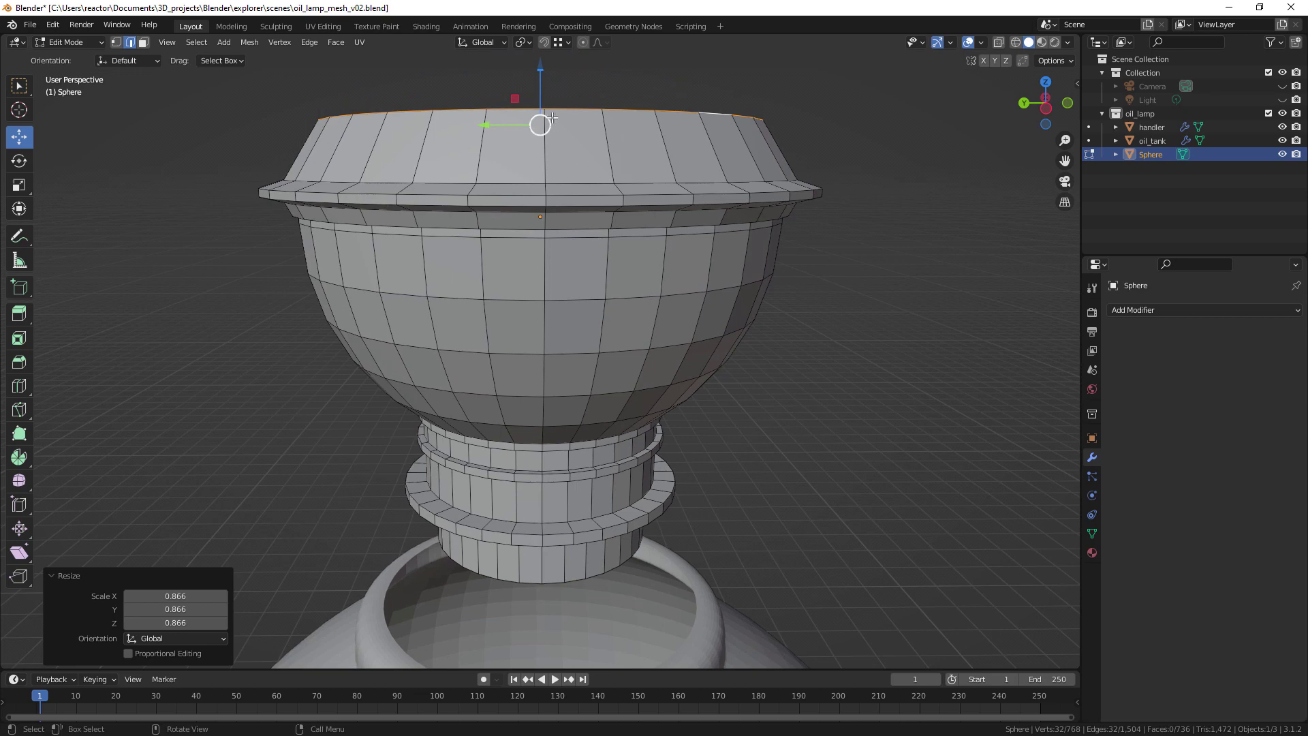
{"action": "left_click_drag", "start_coordinate": [540, 71], "coordinate": [545, 87]}
{"action": "middle_click_drag", "start_coordinate": [566, 149], "coordinate": [661, 143]}
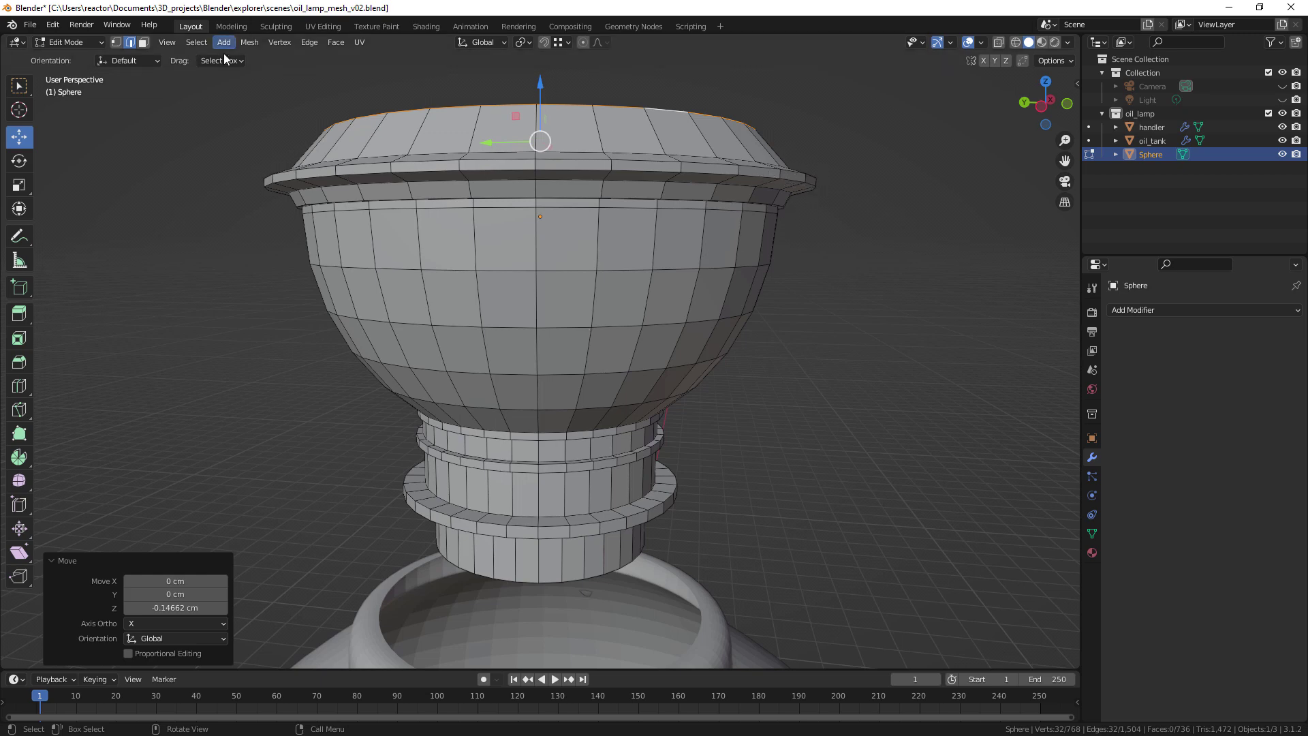
Step: Select the upper and lower edge loops of the flange's outer rim and scale them to about 1.049
{"action": "left_click", "coordinate": [143, 43]}
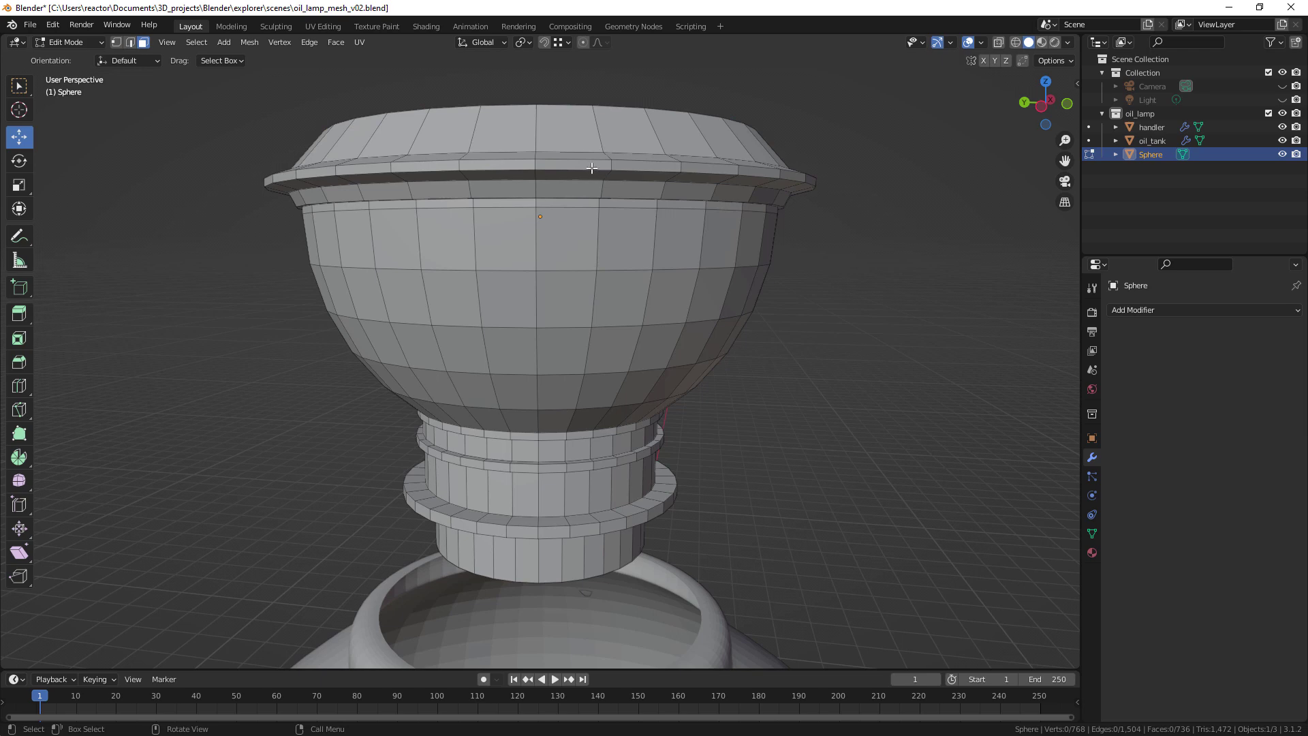
{"action": "left_click", "coordinate": [591, 167]}
{"action": "left_click", "coordinate": [130, 42]}
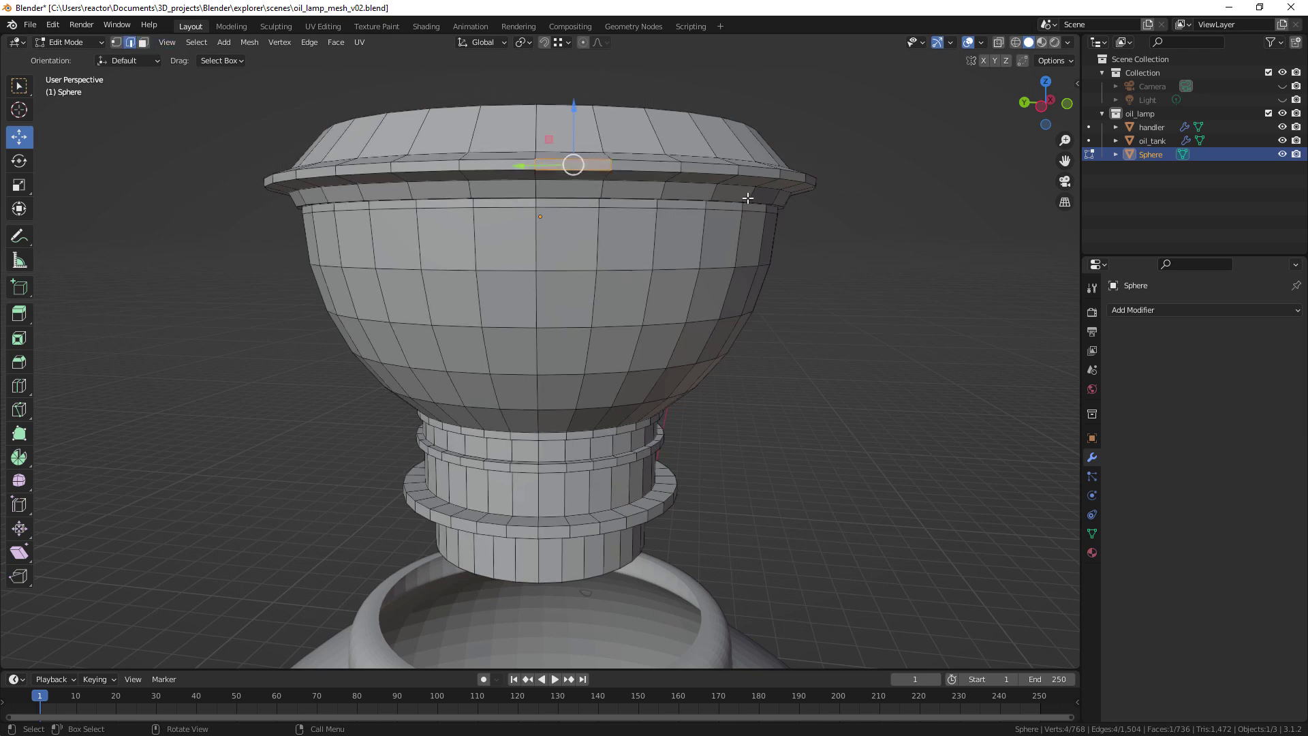
{"action": "left_click", "coordinate": [661, 161], "text": "alt"}
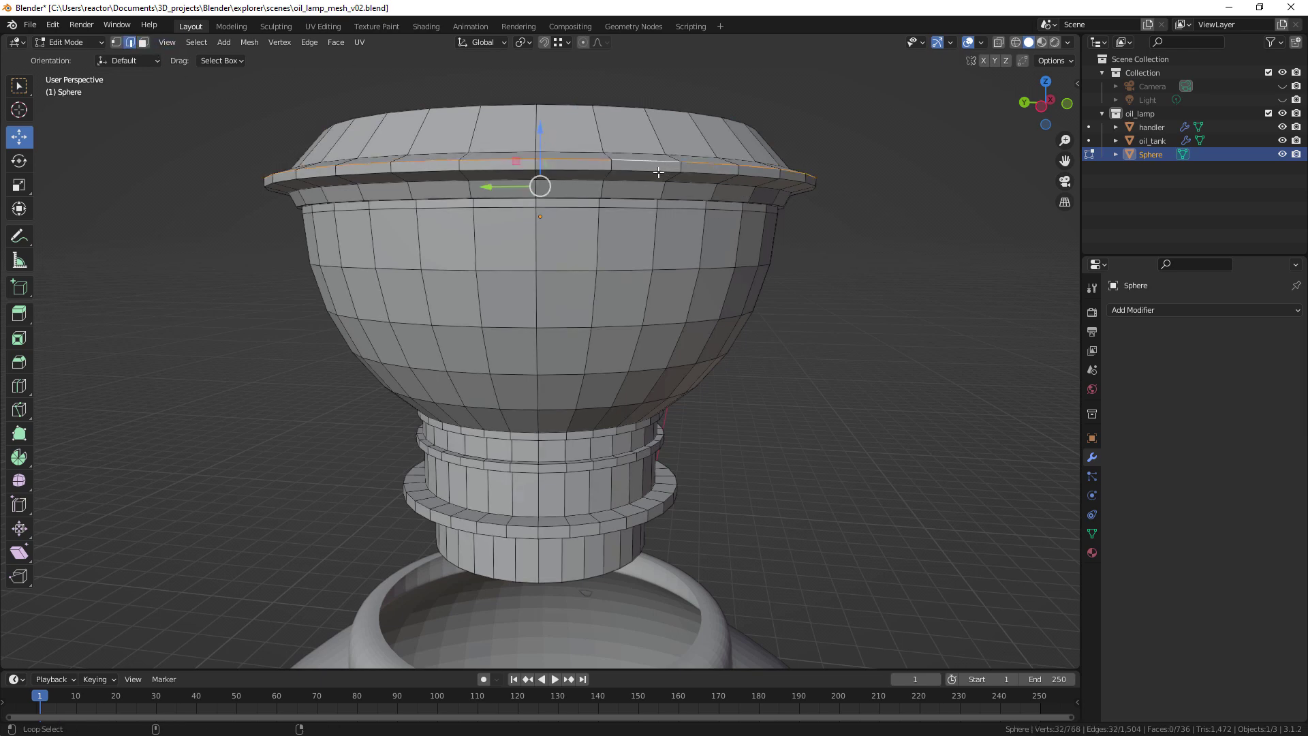
{"action": "left_click", "coordinate": [663, 175], "text": "alt+shift"}
{"action": "middle_click_drag", "start_coordinate": [692, 194], "coordinate": [692, 208]}
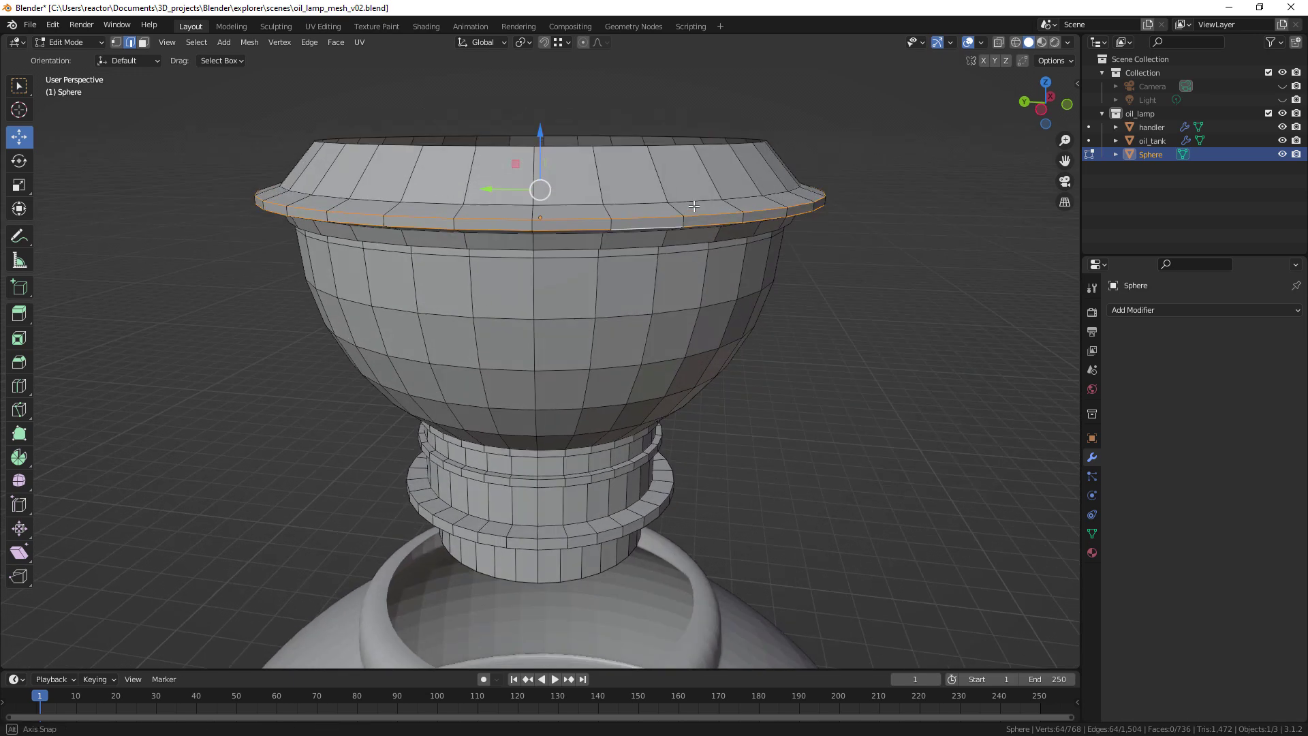
{"action": "key", "text": "s"}
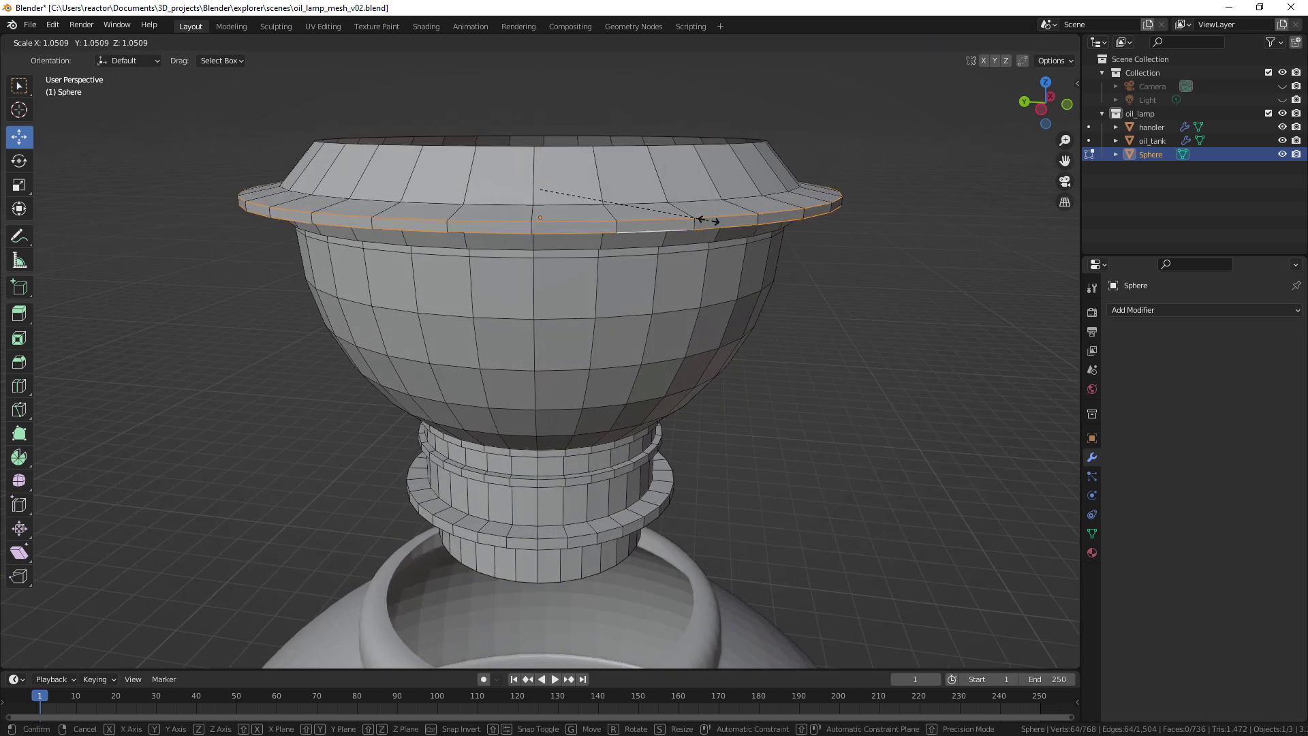
{"action": "left_click", "coordinate": [709, 219]}
{"action": "middle_click_drag", "start_coordinate": [708, 249], "coordinate": [697, 224]}
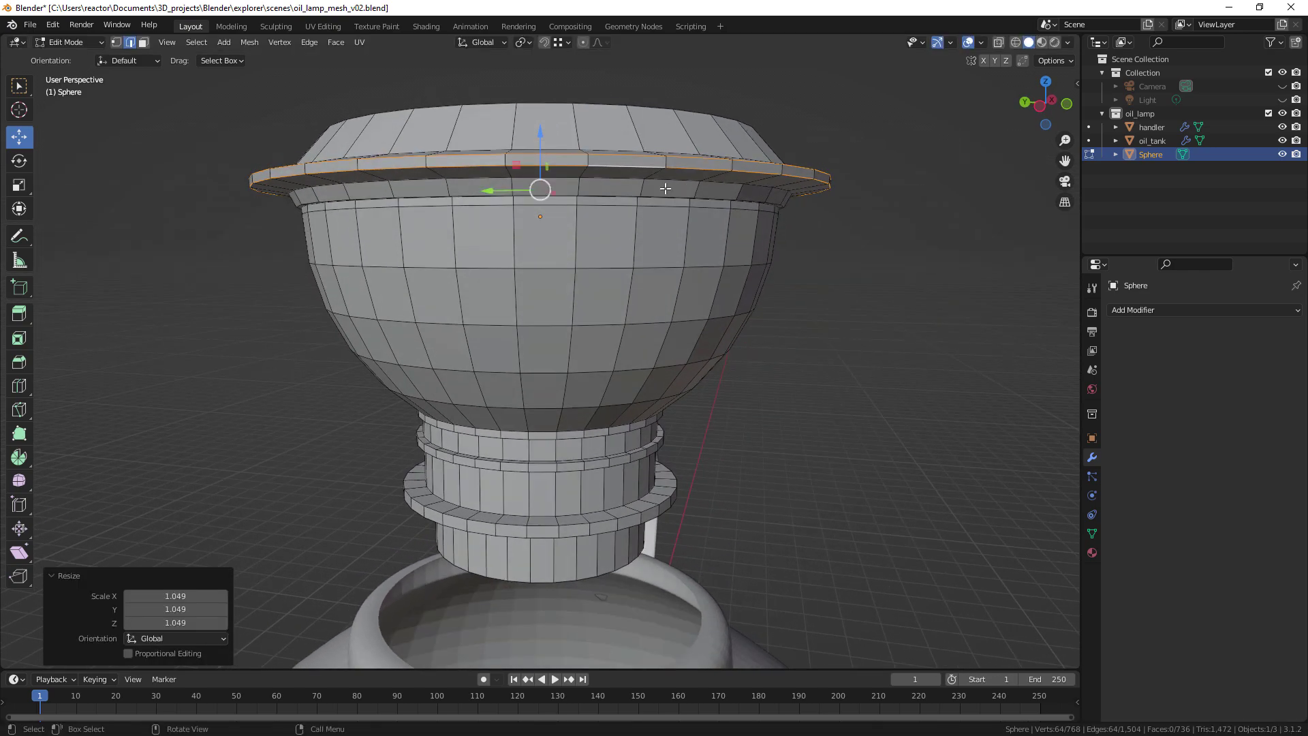
{"action": "middle_click_drag", "start_coordinate": [545, 219], "coordinate": [529, 214]}
{"action": "middle_click_drag", "start_coordinate": [672, 254], "coordinate": [674, 237]}
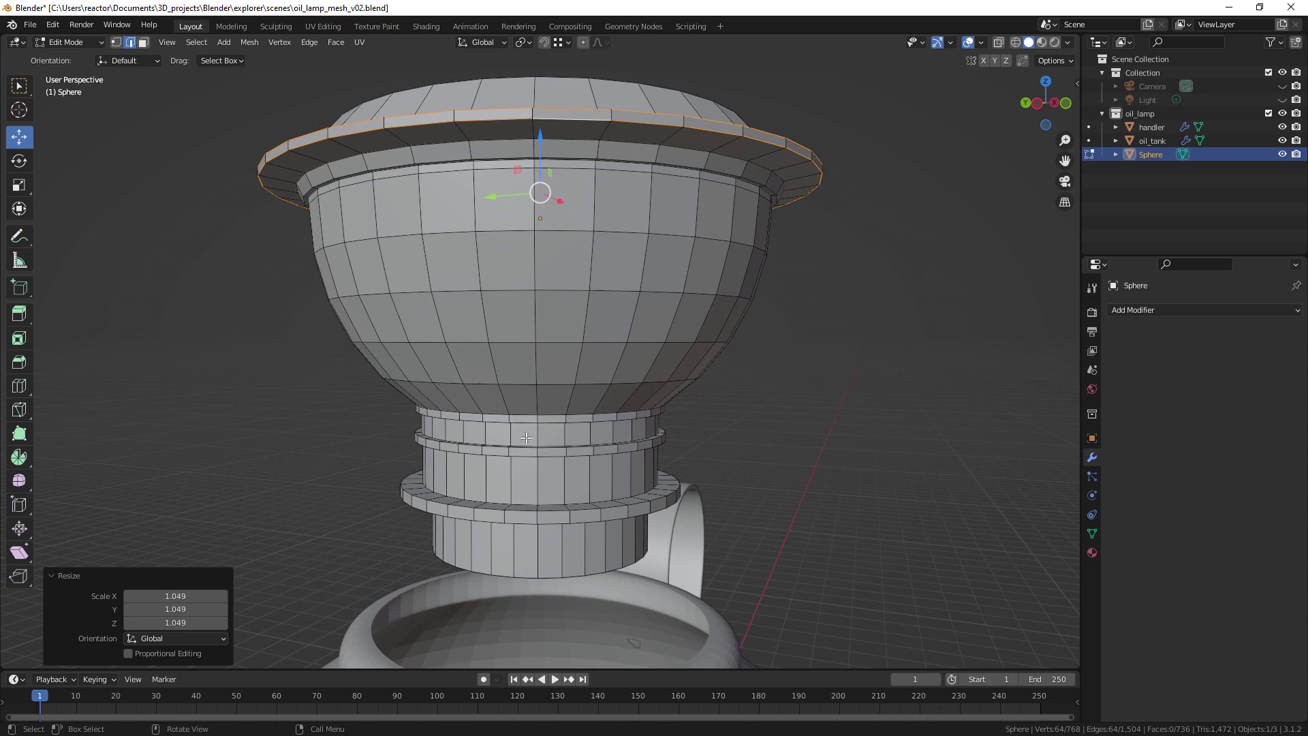
{"action": "middle_click_drag", "start_coordinate": [671, 238], "coordinate": [719, 254]}
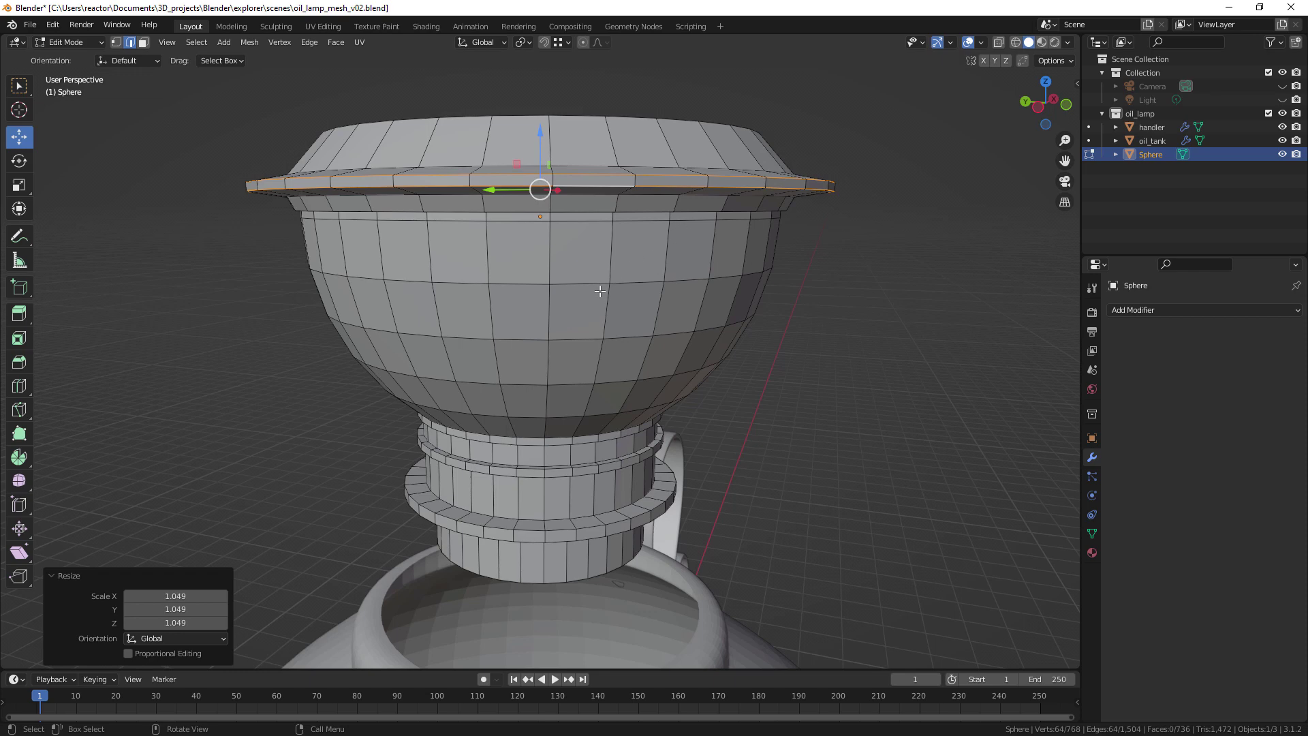
{"action": "middle_click_drag", "start_coordinate": [689, 284], "coordinate": [681, 262]}
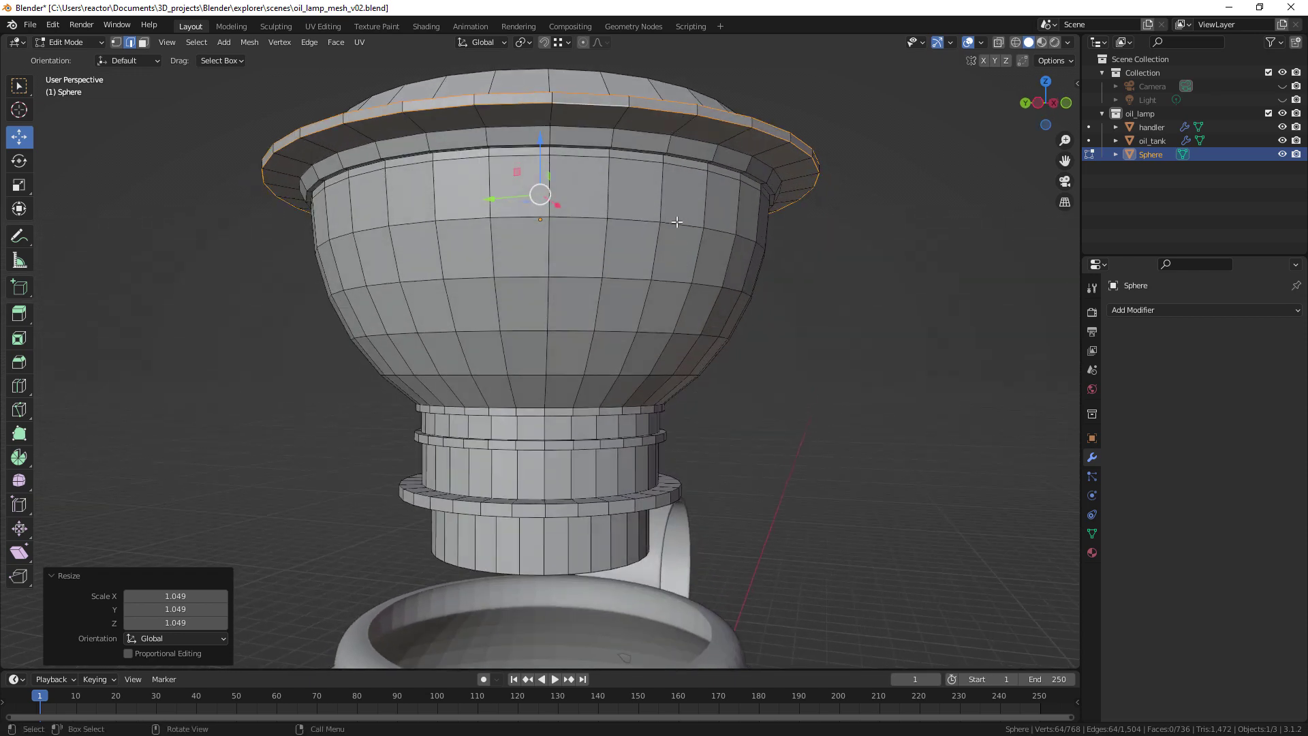
{"action": "middle_click_drag", "start_coordinate": [674, 216], "coordinate": [672, 247]}
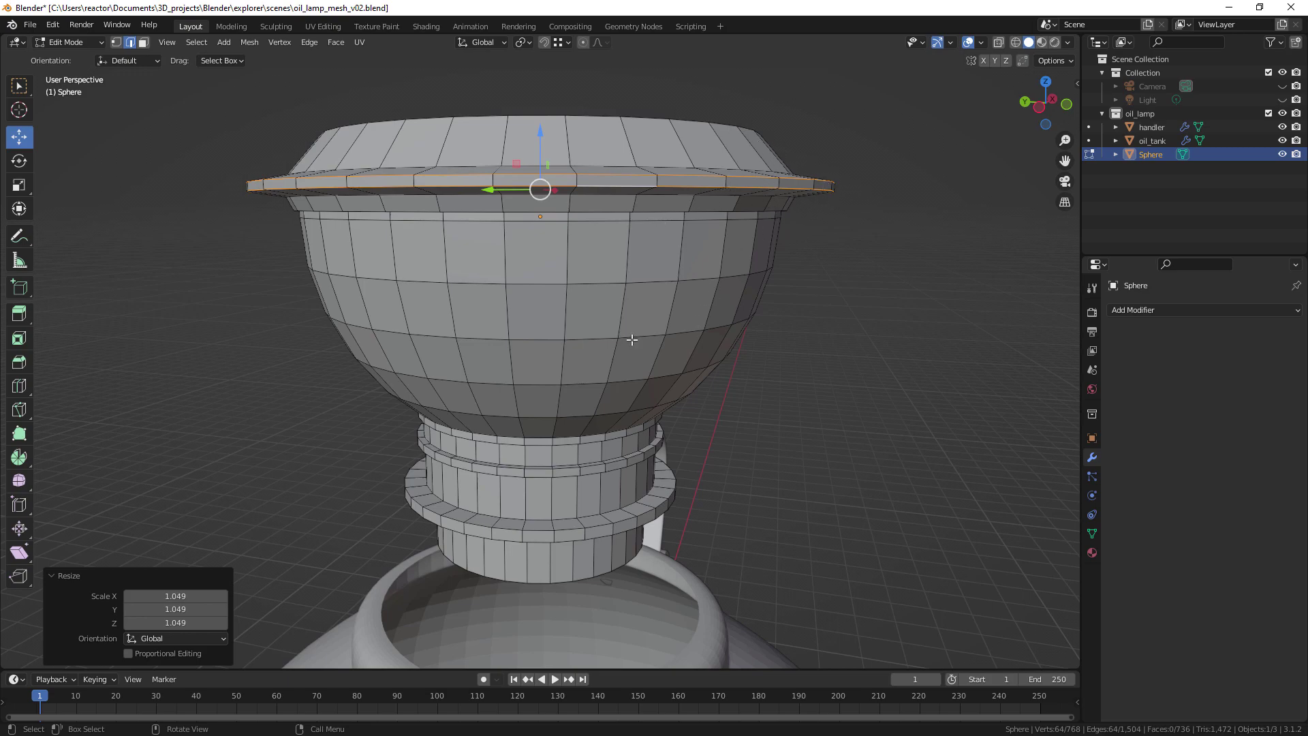
Step: Select the shoulder's open top edge loop and extrude it about 0.549 cm straight up along Z
{"action": "middle_click_drag", "start_coordinate": [596, 212], "coordinate": [598, 325]}
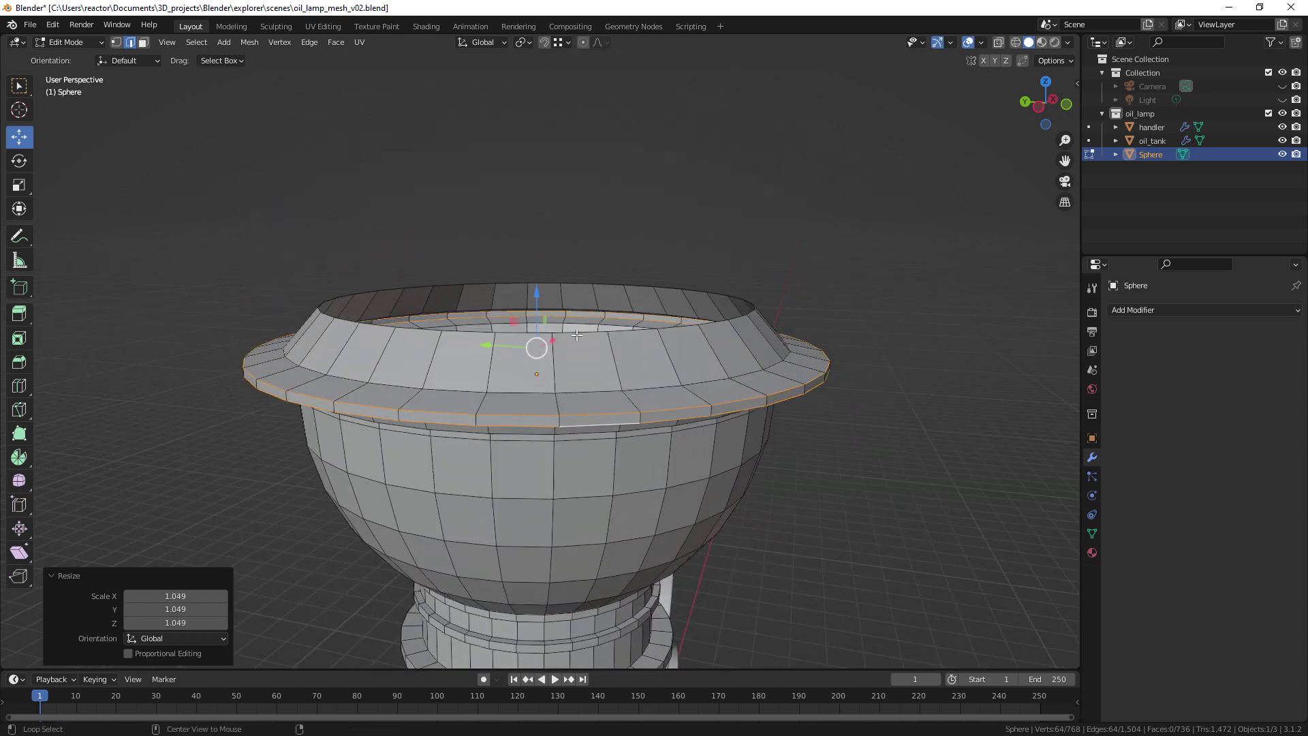
{"action": "left_click", "coordinate": [570, 328], "text": "alt"}
{"action": "key", "text": "e"}
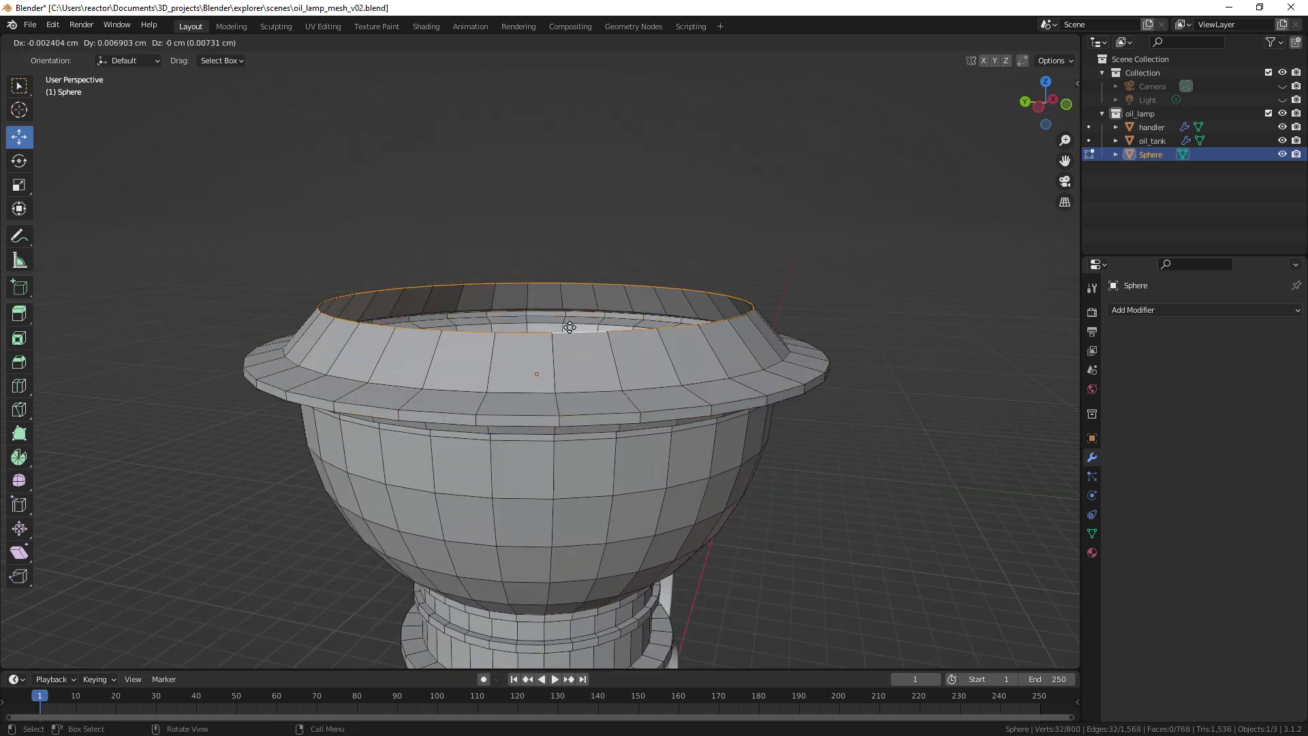
{"action": "key", "text": "z"}
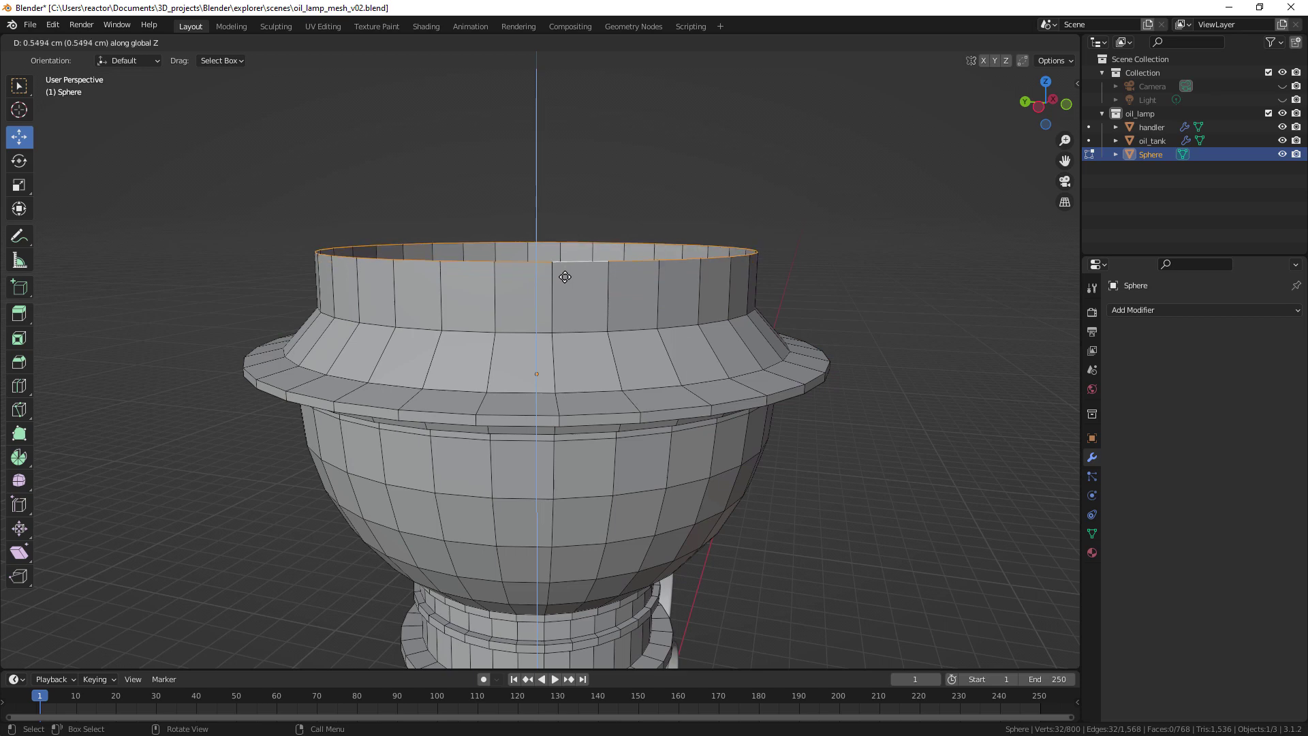
{"action": "left_click", "coordinate": [564, 277]}
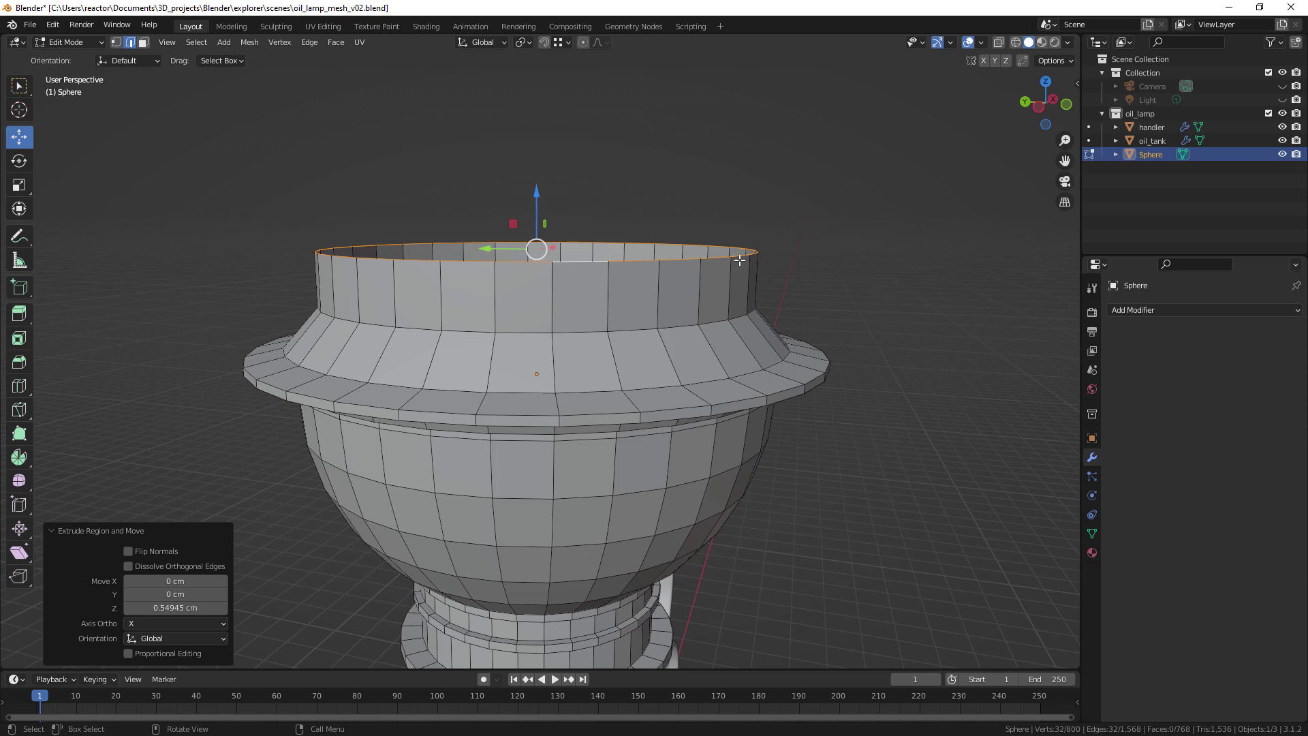
Step: Extrude the neck's top edge loop about 0.139 cm straight up along Z as a narrow band
{"action": "key", "text": "e"}
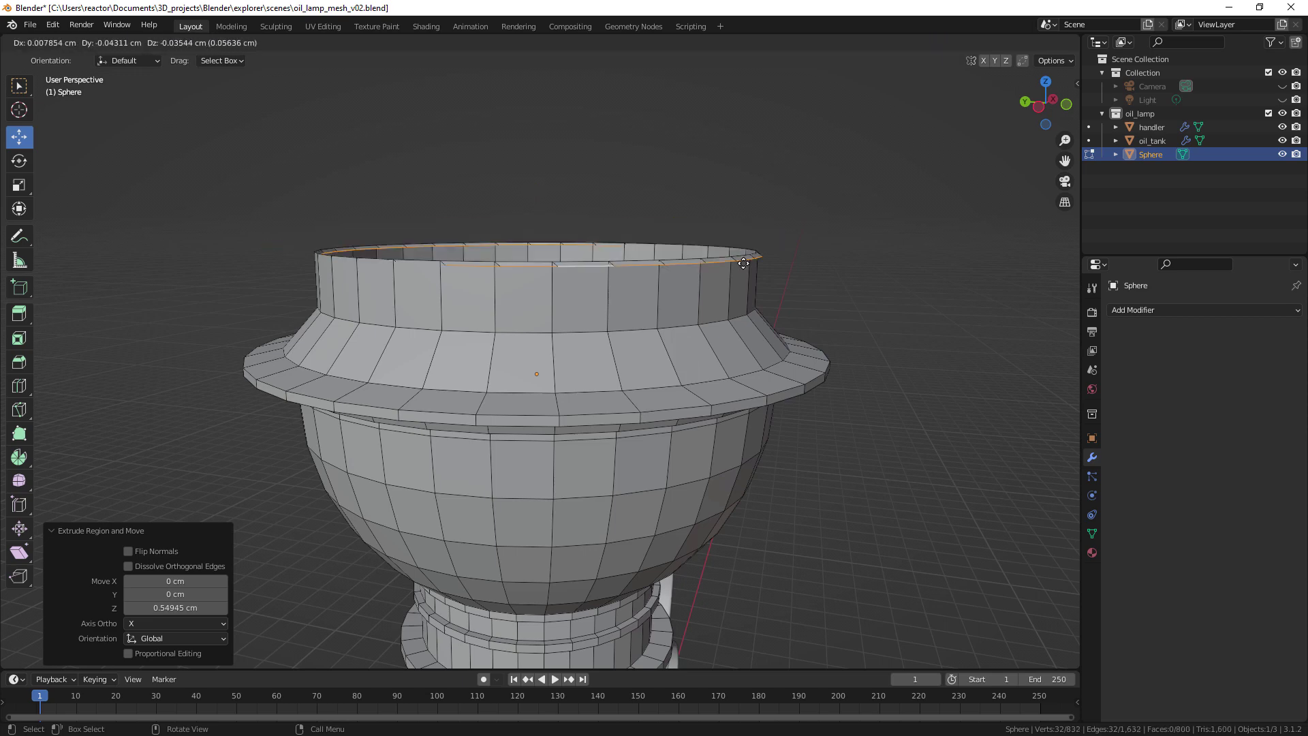
{"action": "key", "text": "z"}
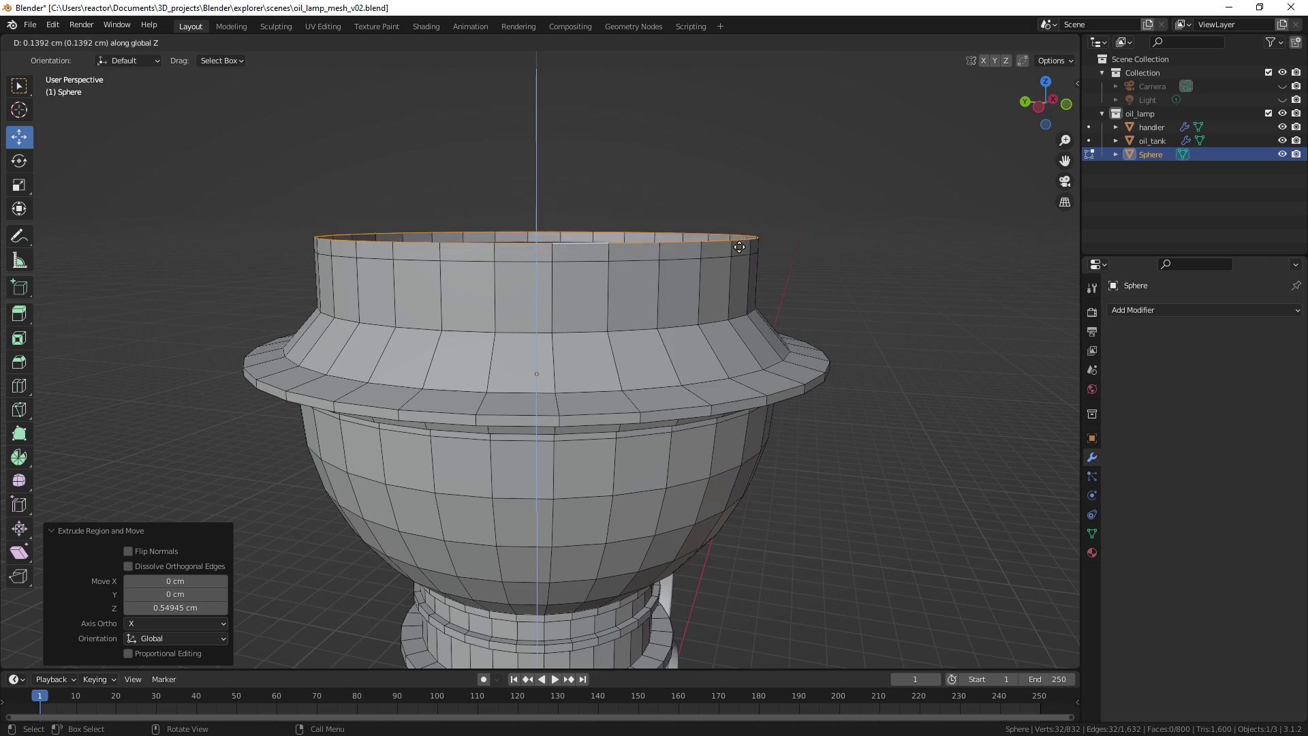
{"action": "left_click", "coordinate": [739, 247]}
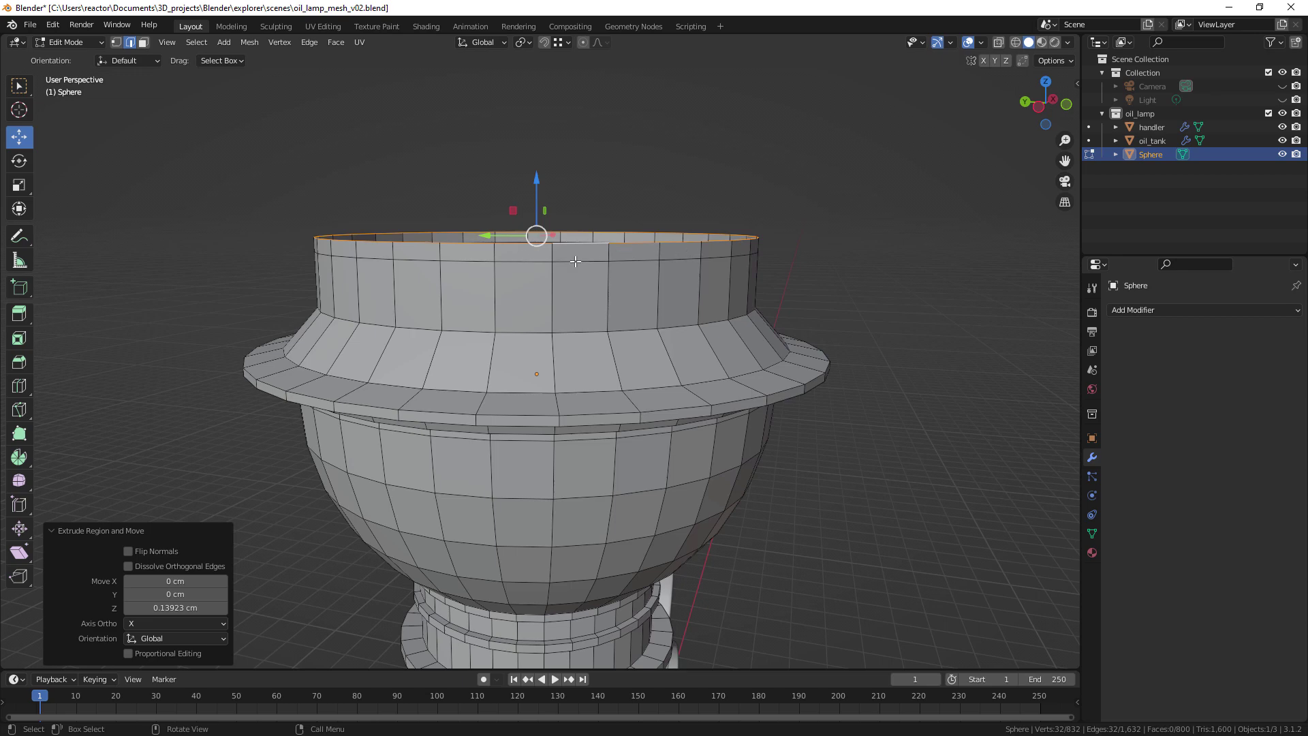
Step: Switch to face selection and select the full ring of faces of the narrow band at the neck's top
{"action": "key", "text": "3"}
{"action": "left_click", "coordinate": [596, 256]}
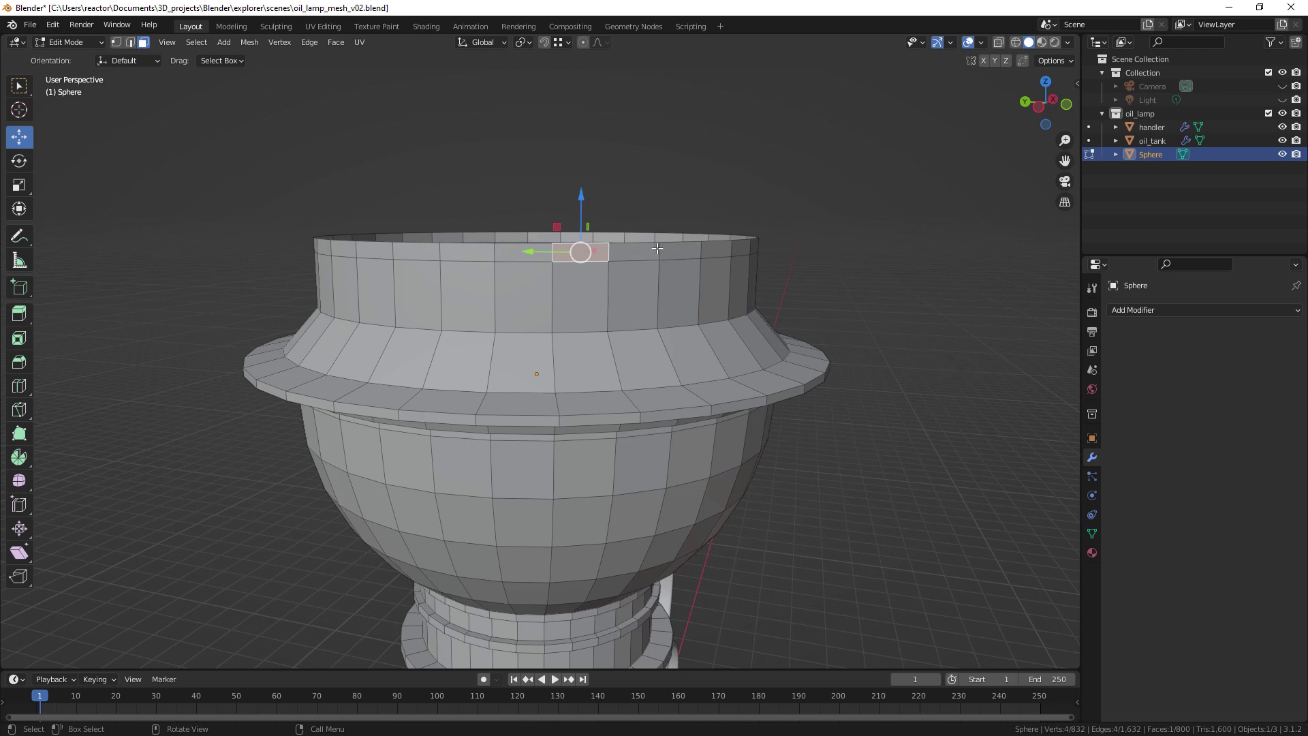
{"action": "left_click", "coordinate": [701, 250], "text": "alt"}
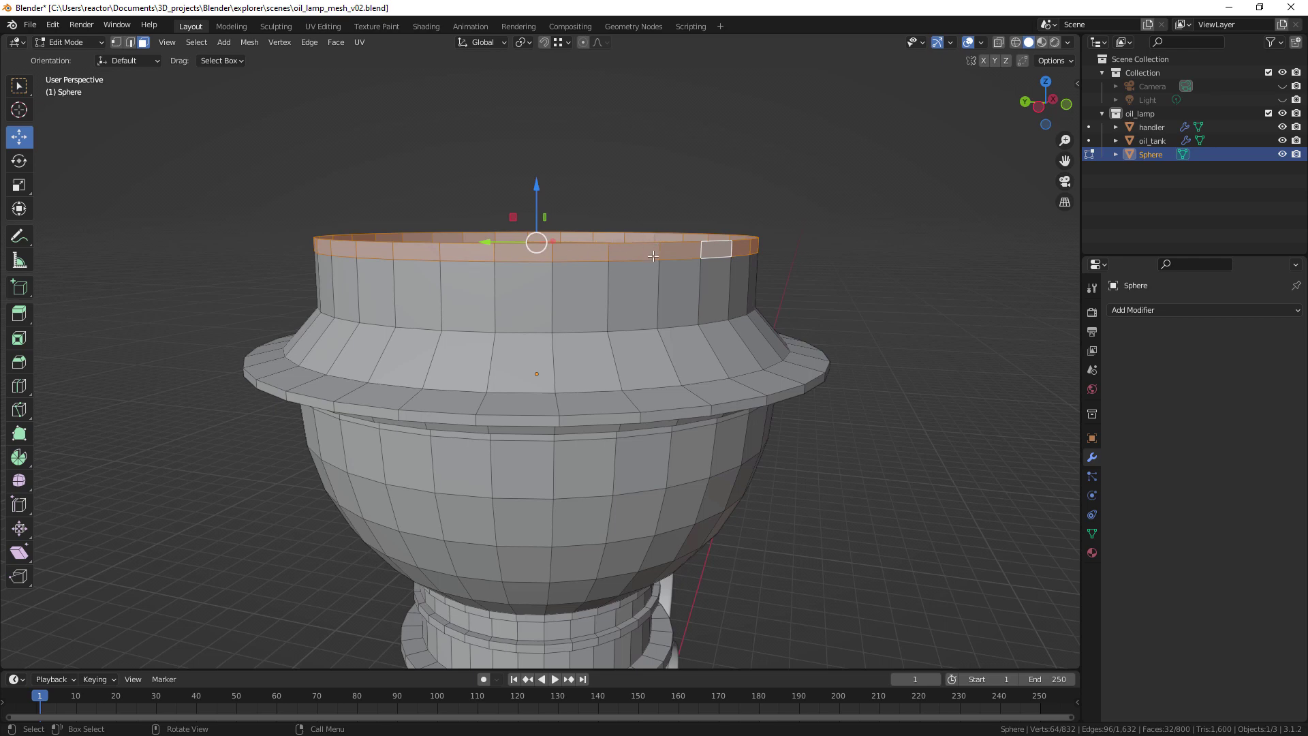
{"action": "middle_click_drag", "start_coordinate": [709, 259], "coordinate": [720, 281]}
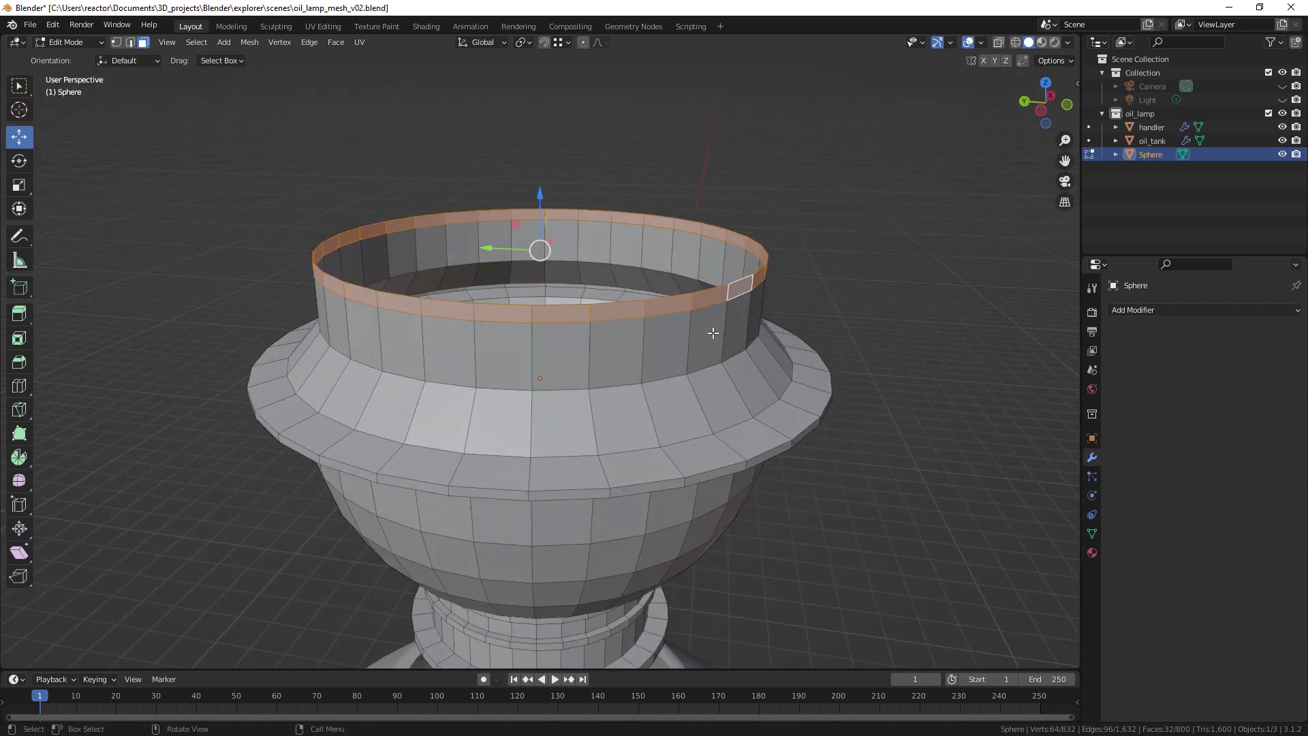
{"action": "key", "text": "e"}
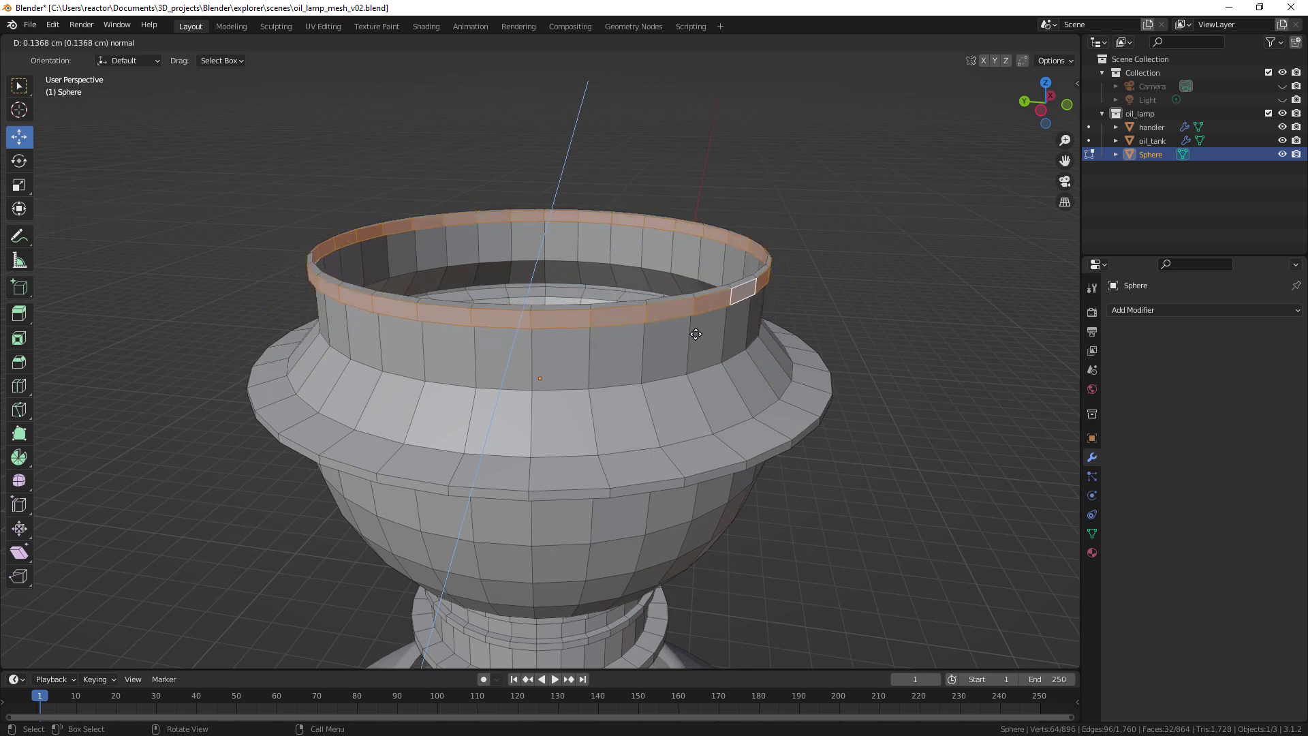
{"action": "key", "text": "Escape"}
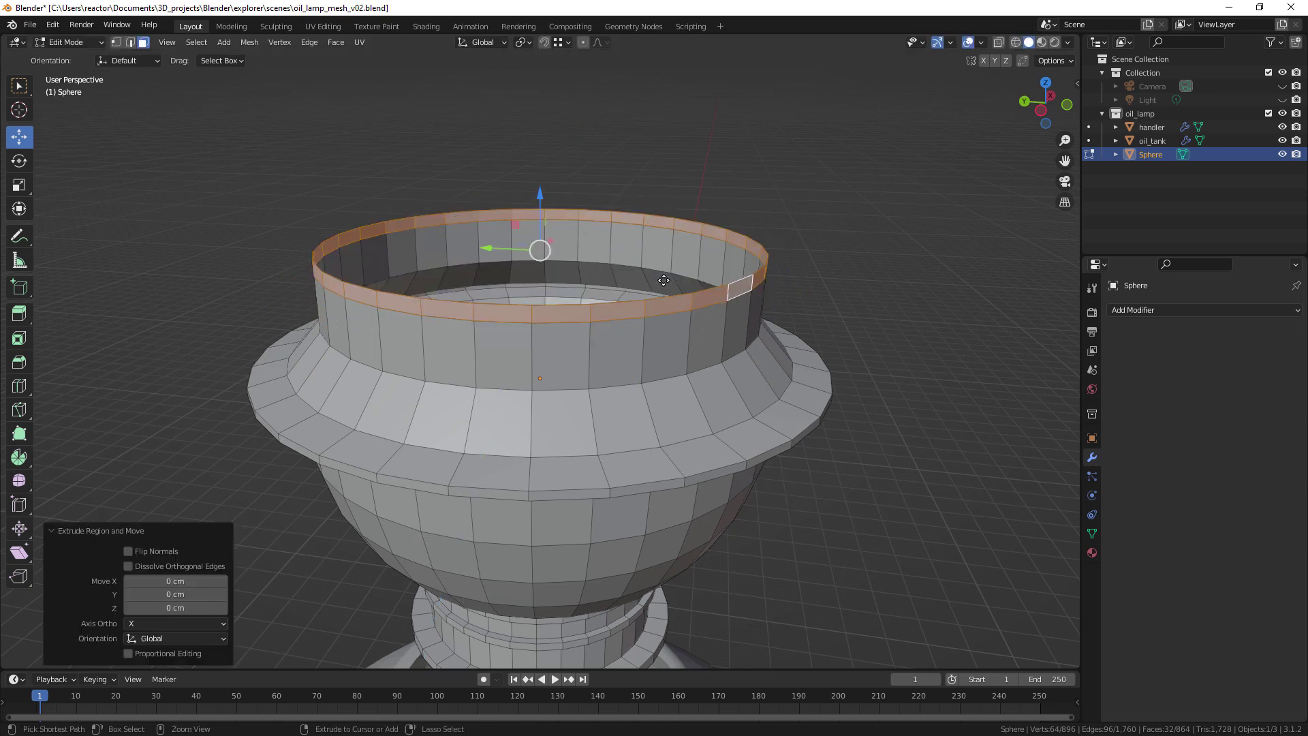
{"action": "key", "text": "ctrl+z"}
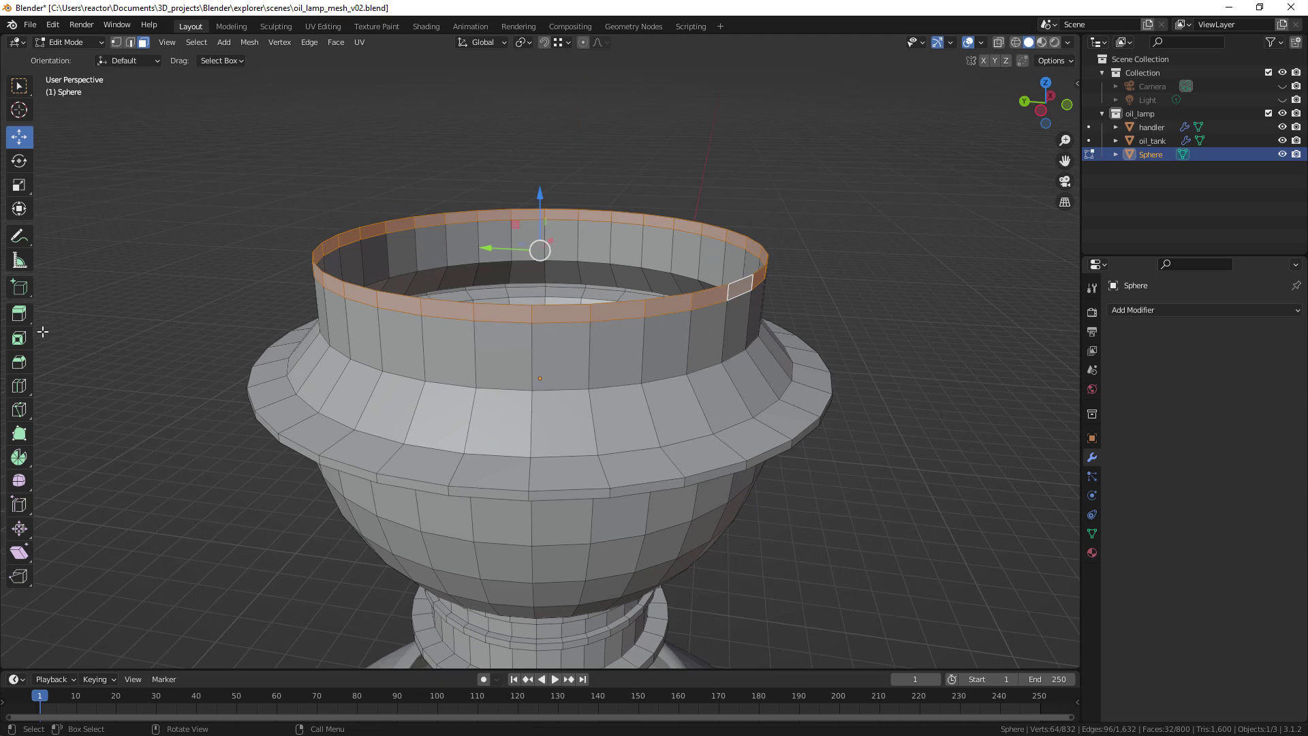
Step: Extrude the neck's top band of faces outward along their normals by about 0.126 cm to form a lip
{"action": "left_click", "coordinate": [26, 316]}
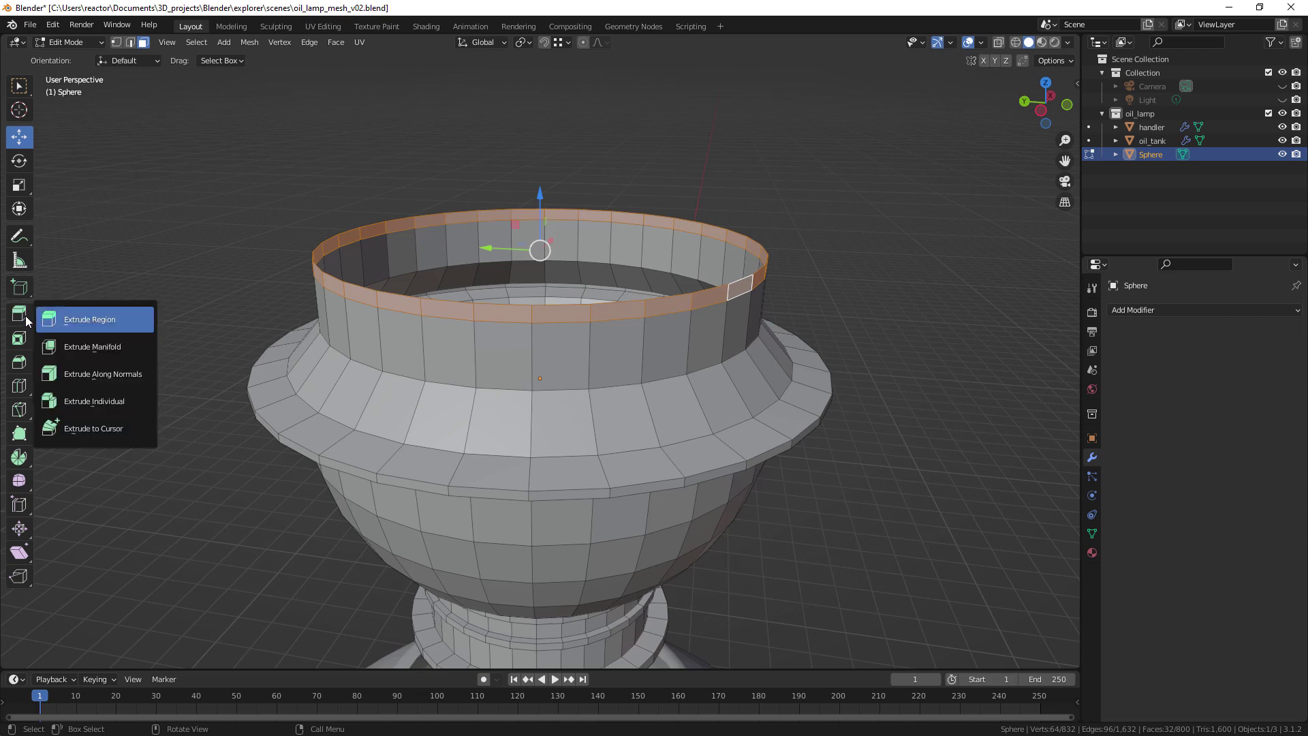
{"action": "left_click", "coordinate": [129, 374]}
{"action": "left_click_drag", "start_coordinate": [536, 265], "coordinate": [540, 259]}
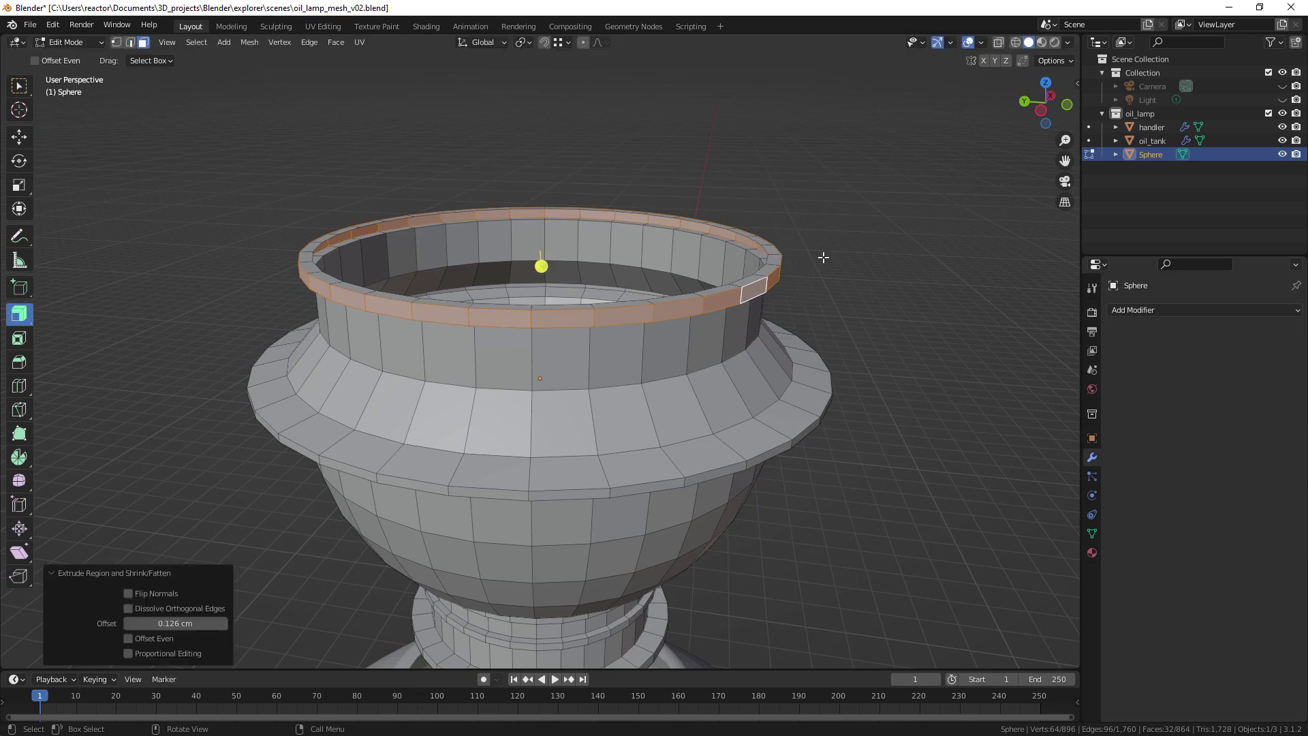
Step: Add a centred loop cut around the lip's outer face and scale the new loop to about 1.011
{"action": "scroll", "coordinate": [823, 256], "scroll_direction": "up", "scroll_amount": 3}
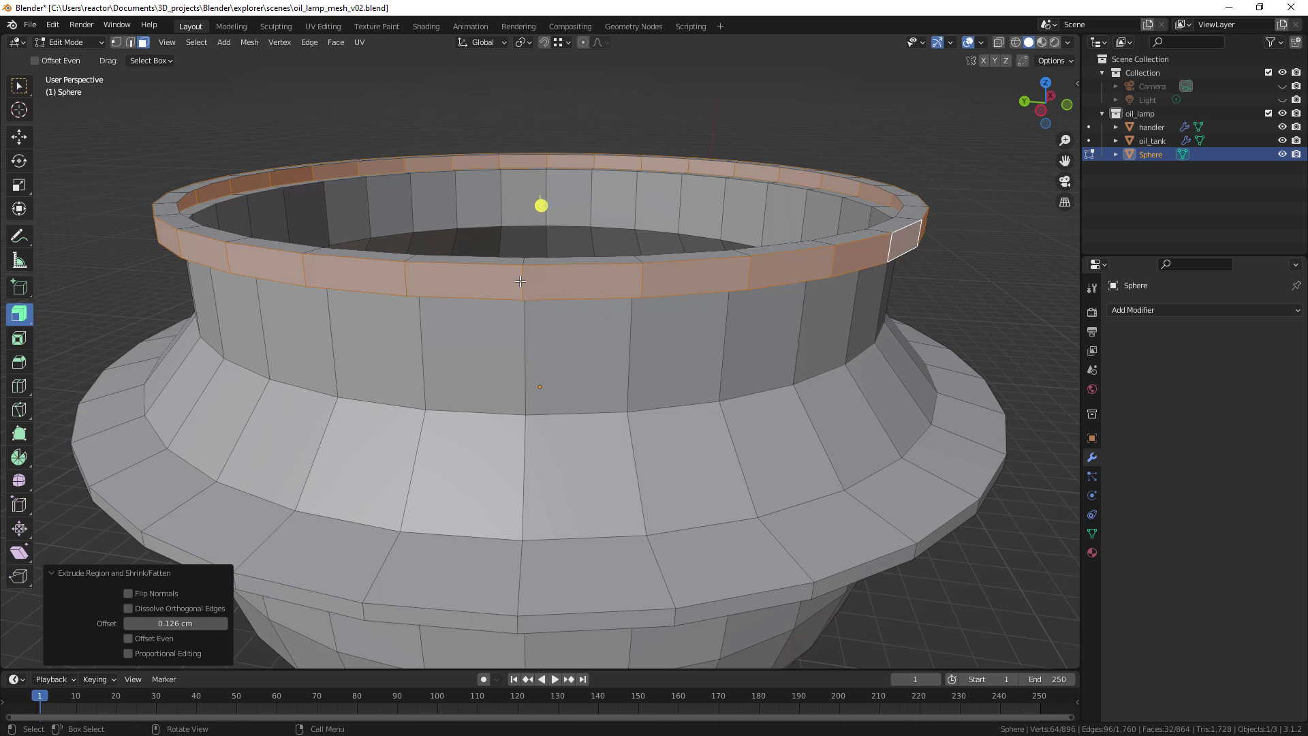
{"action": "key", "text": "ctrl+r"}
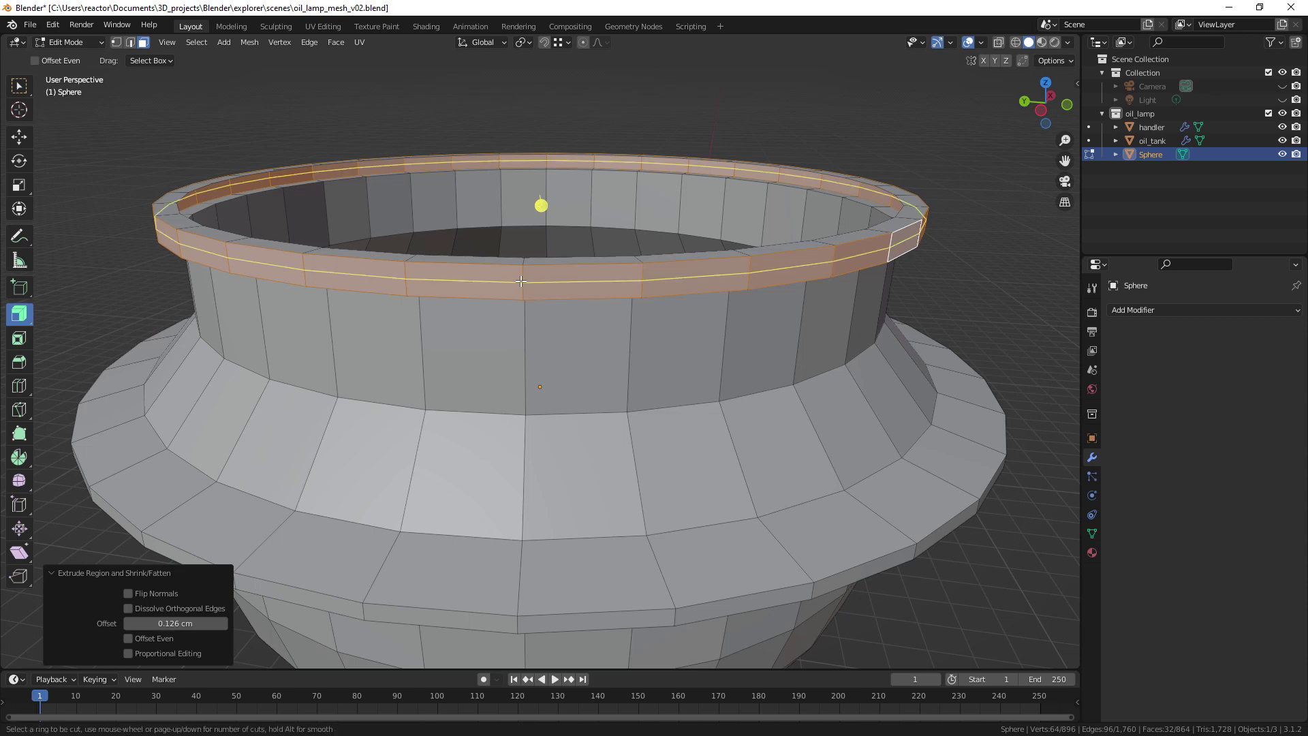
{"action": "left_click", "coordinate": [522, 282]}
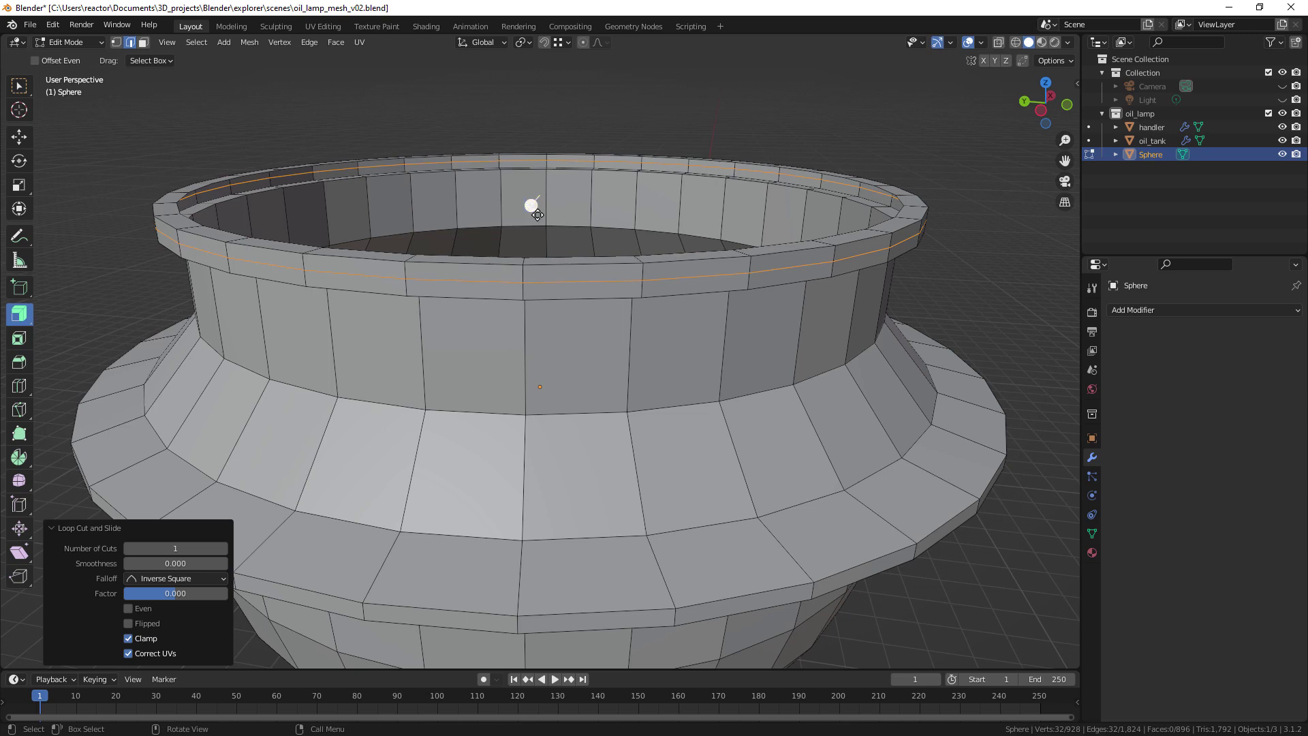
{"action": "key", "text": "s"}
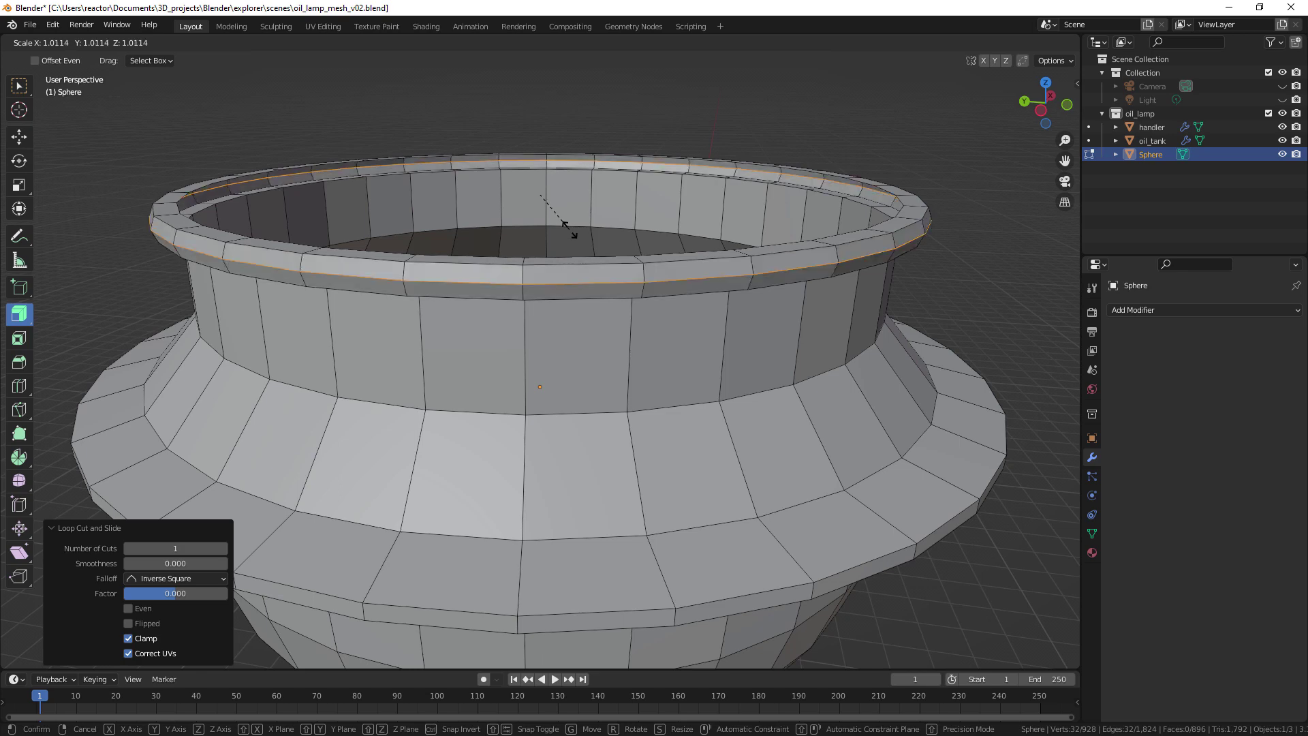
{"action": "left_click", "coordinate": [569, 231]}
Step: Add a centred loop cut around the lip's top face and raise it about 0.035 cm along Z
{"action": "middle_click_drag", "start_coordinate": [750, 230], "coordinate": [895, 241]}
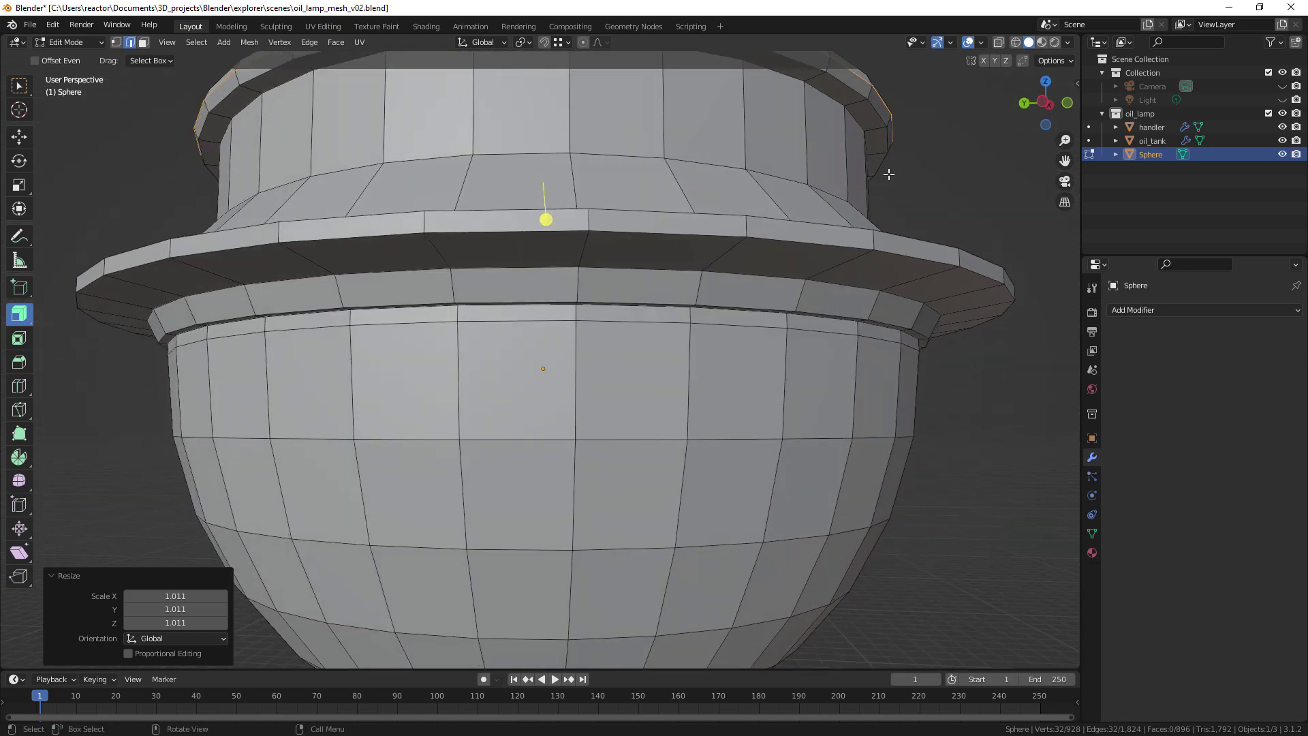
{"action": "middle_click_drag", "start_coordinate": [889, 173], "coordinate": [879, 304]}
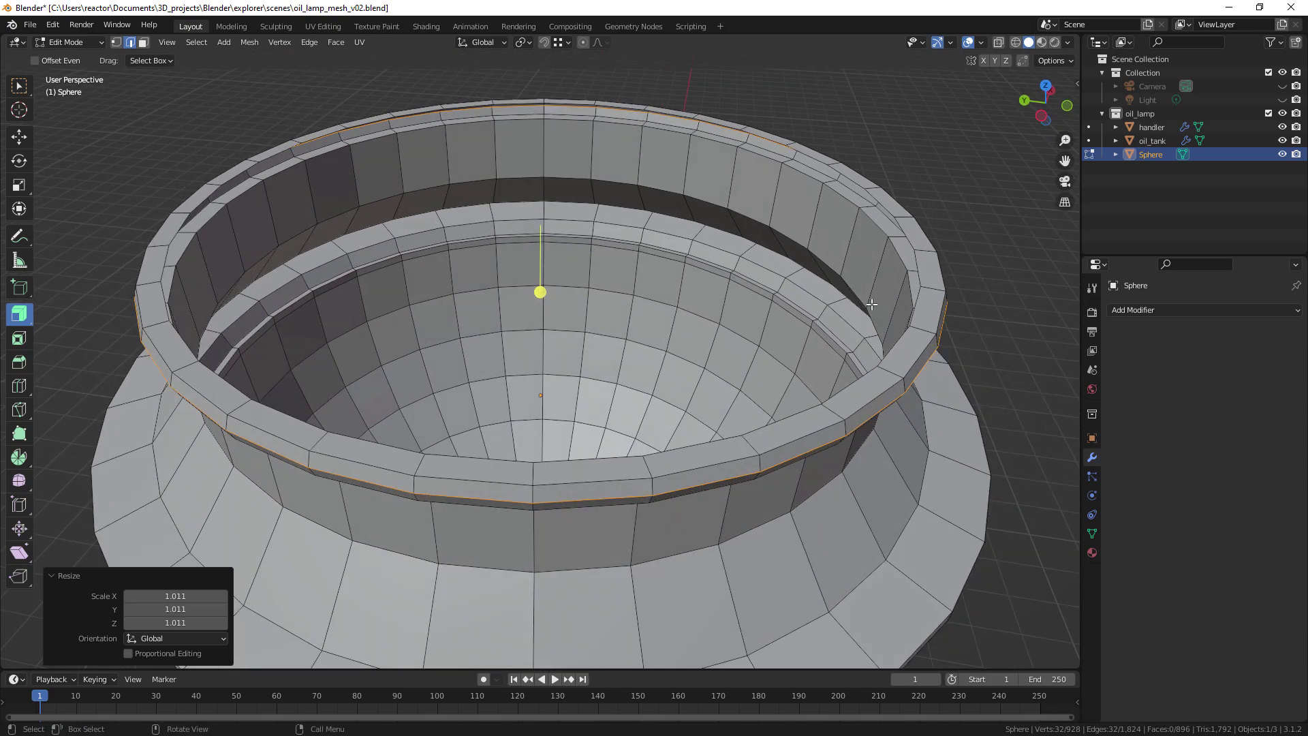
{"action": "key", "text": "ctrl+r"}
{"action": "left_click", "coordinate": [926, 327]}
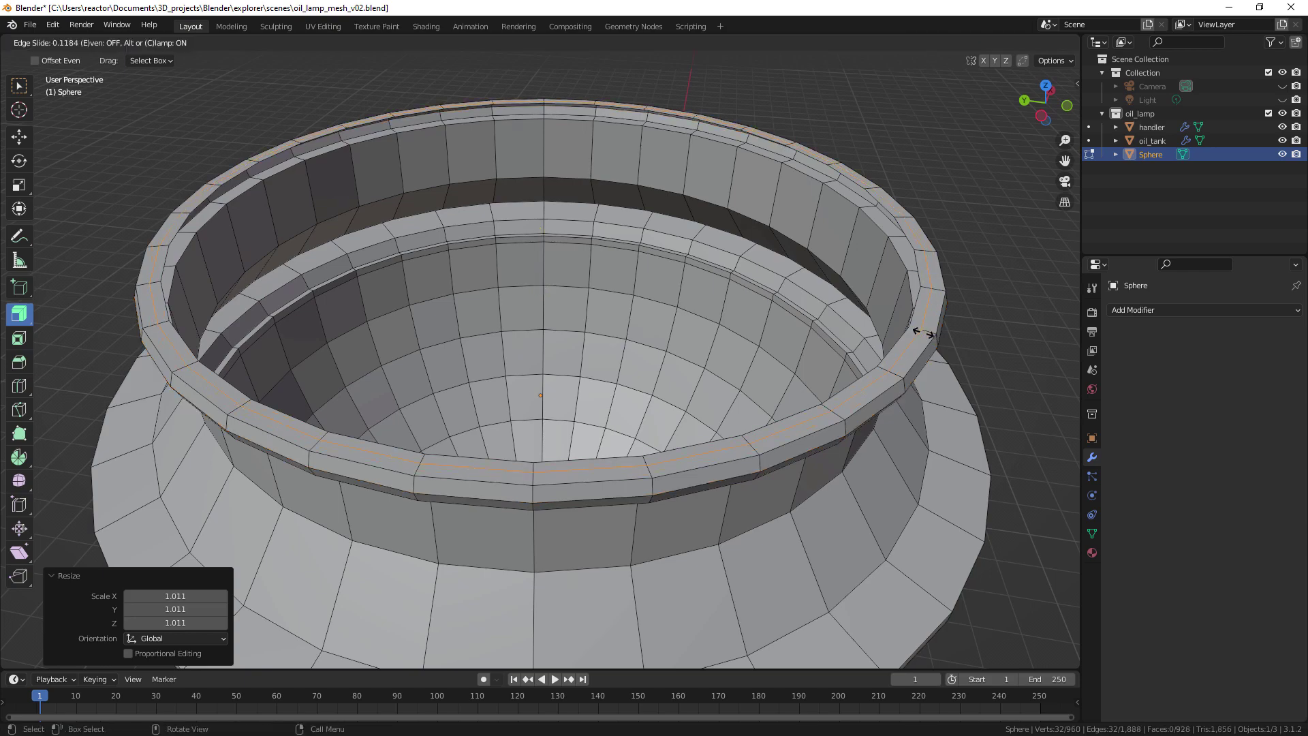
{"action": "right_click", "coordinate": [922, 332]}
{"action": "middle_click_drag", "start_coordinate": [914, 361], "coordinate": [909, 329]}
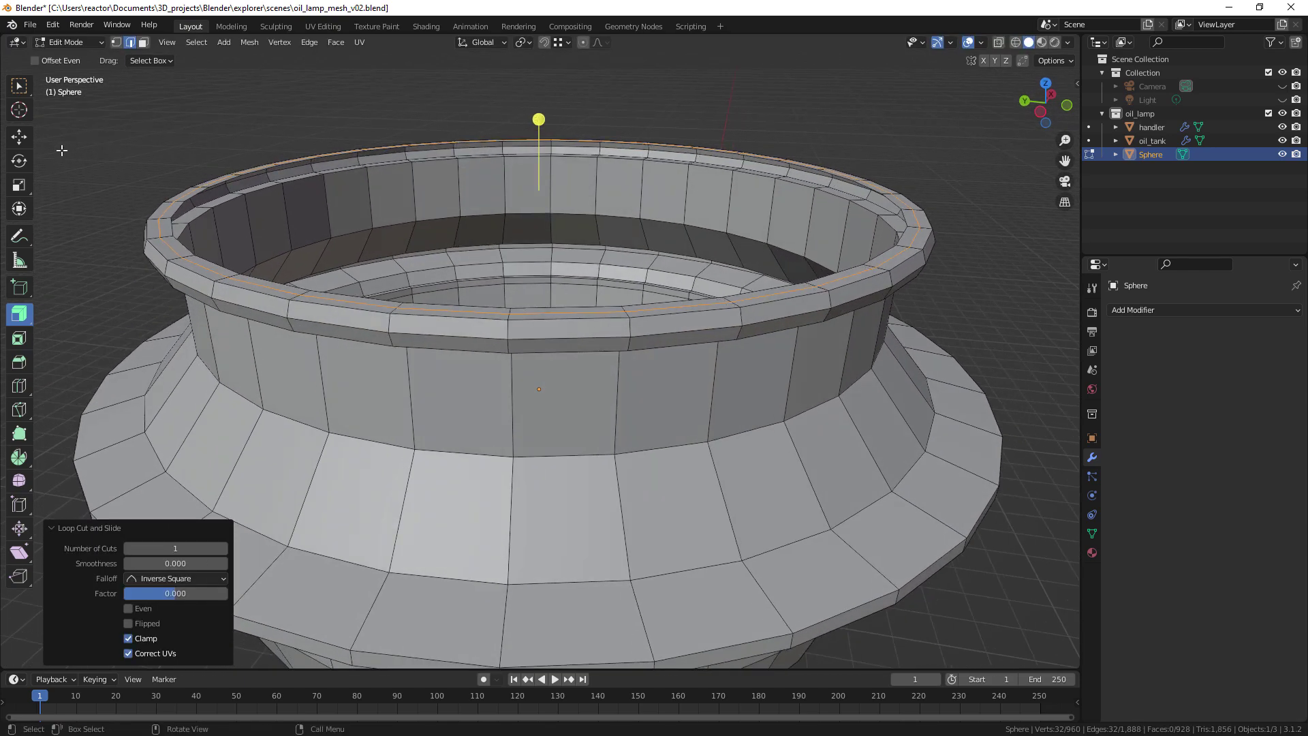
{"action": "left_click", "coordinate": [26, 139]}
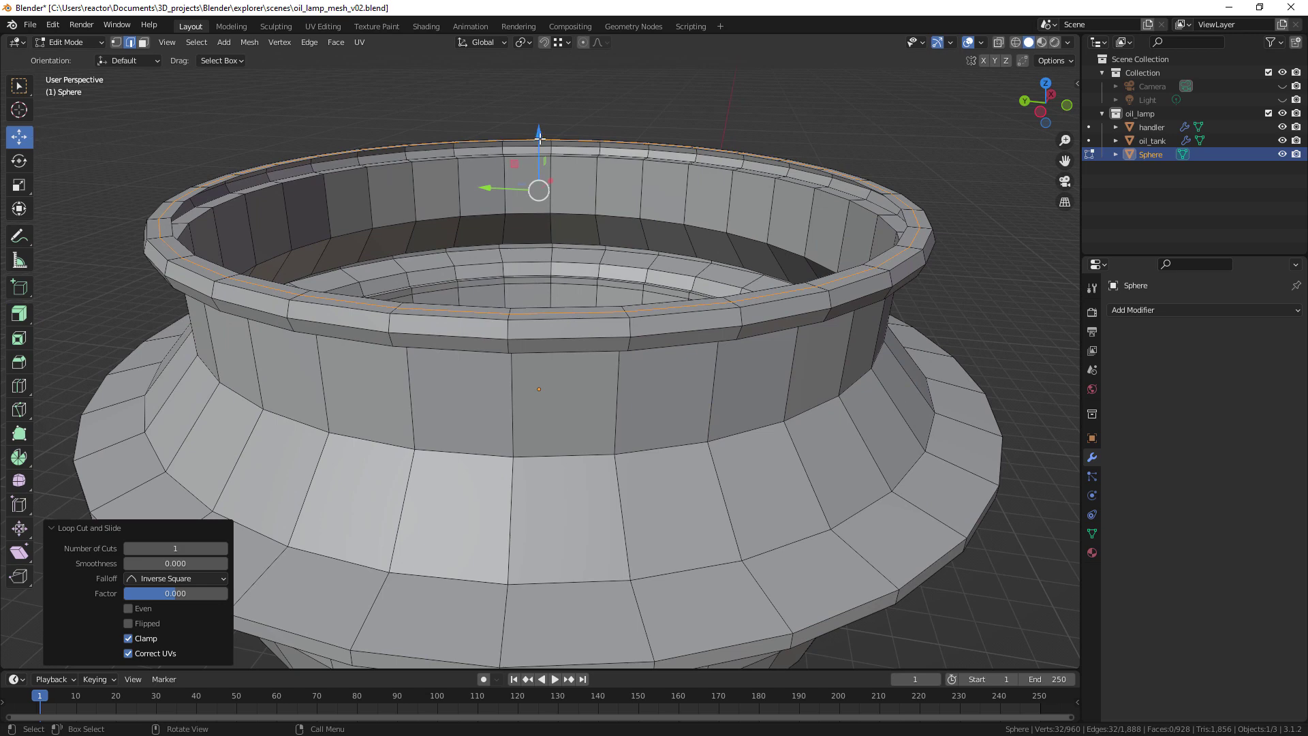
{"action": "left_click_drag", "start_coordinate": [539, 137], "coordinate": [539, 131]}
Step: Add a centred loop cut around the lip's underside and lower it about 0.017 cm along Z
{"action": "middle_click_drag", "start_coordinate": [539, 130], "coordinate": [787, 237]}
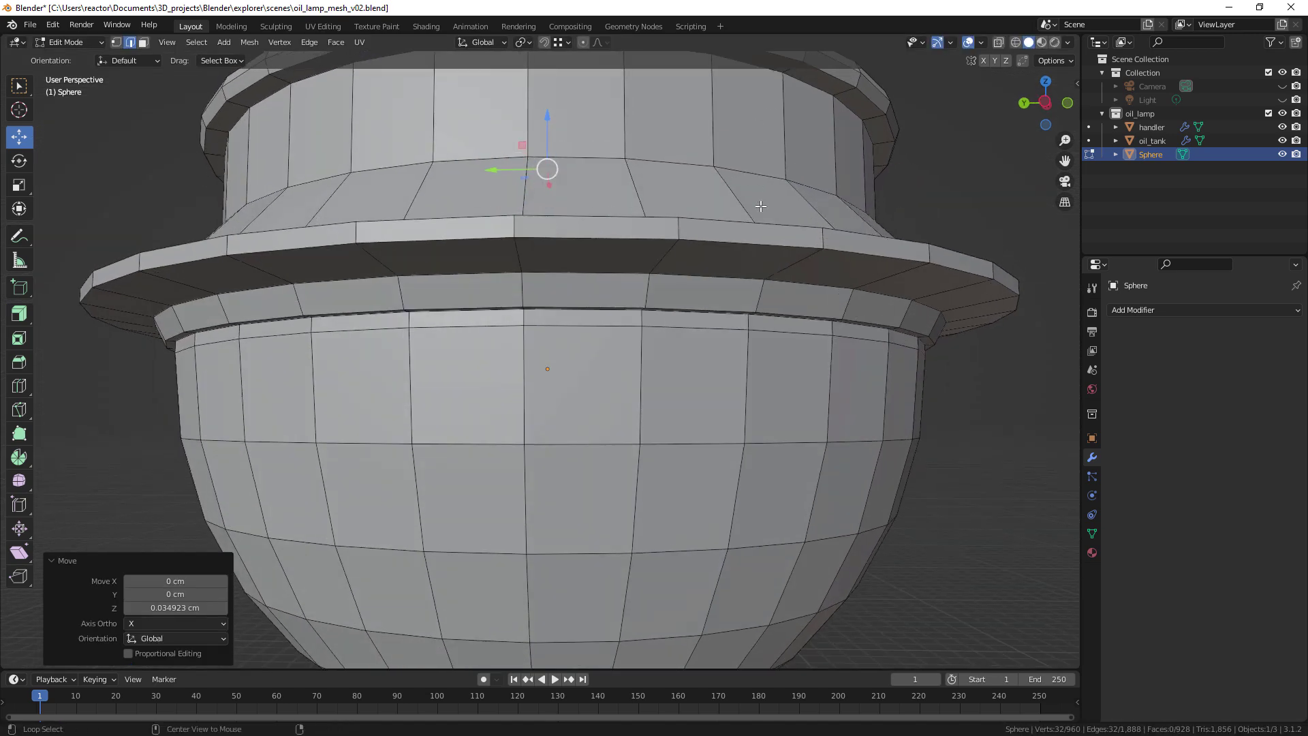
{"action": "middle_click_drag", "start_coordinate": [749, 183], "coordinate": [750, 230]}
{"action": "key", "text": "ctrl+r"}
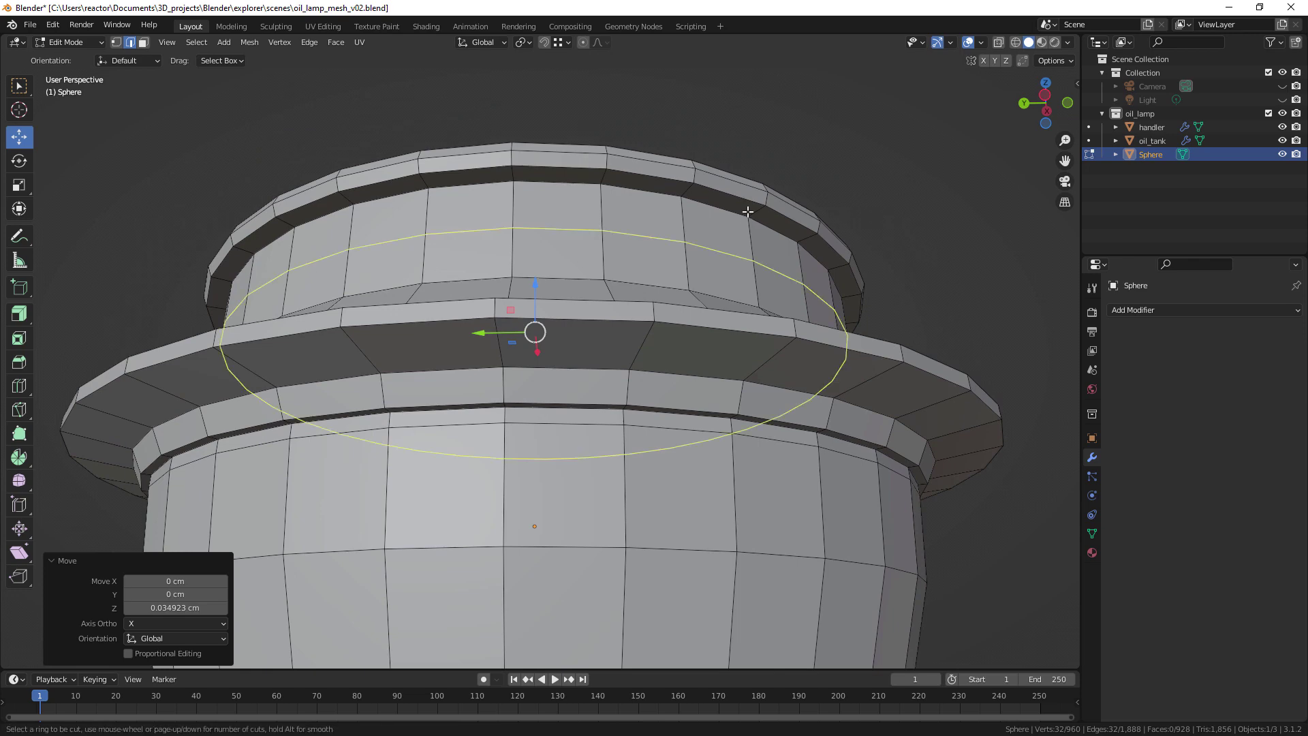
{"action": "left_click", "coordinate": [754, 210]}
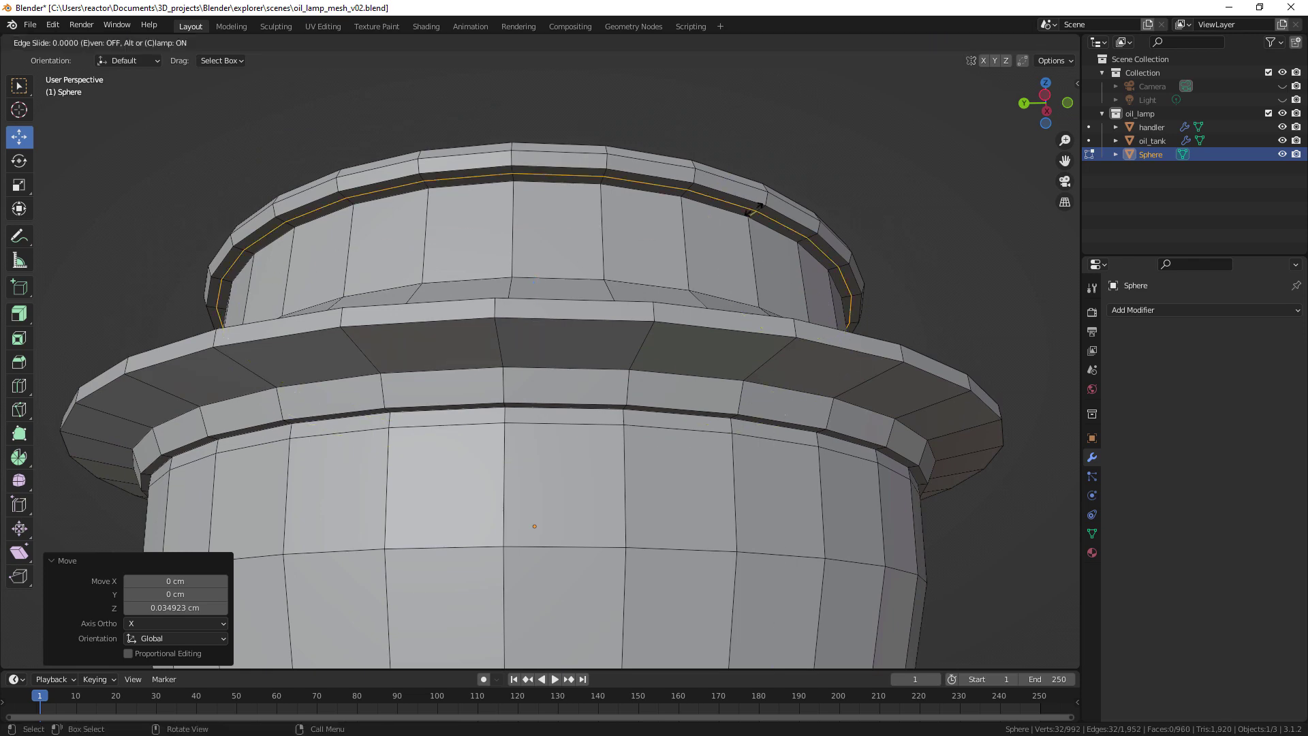
{"action": "right_click", "coordinate": [754, 208]}
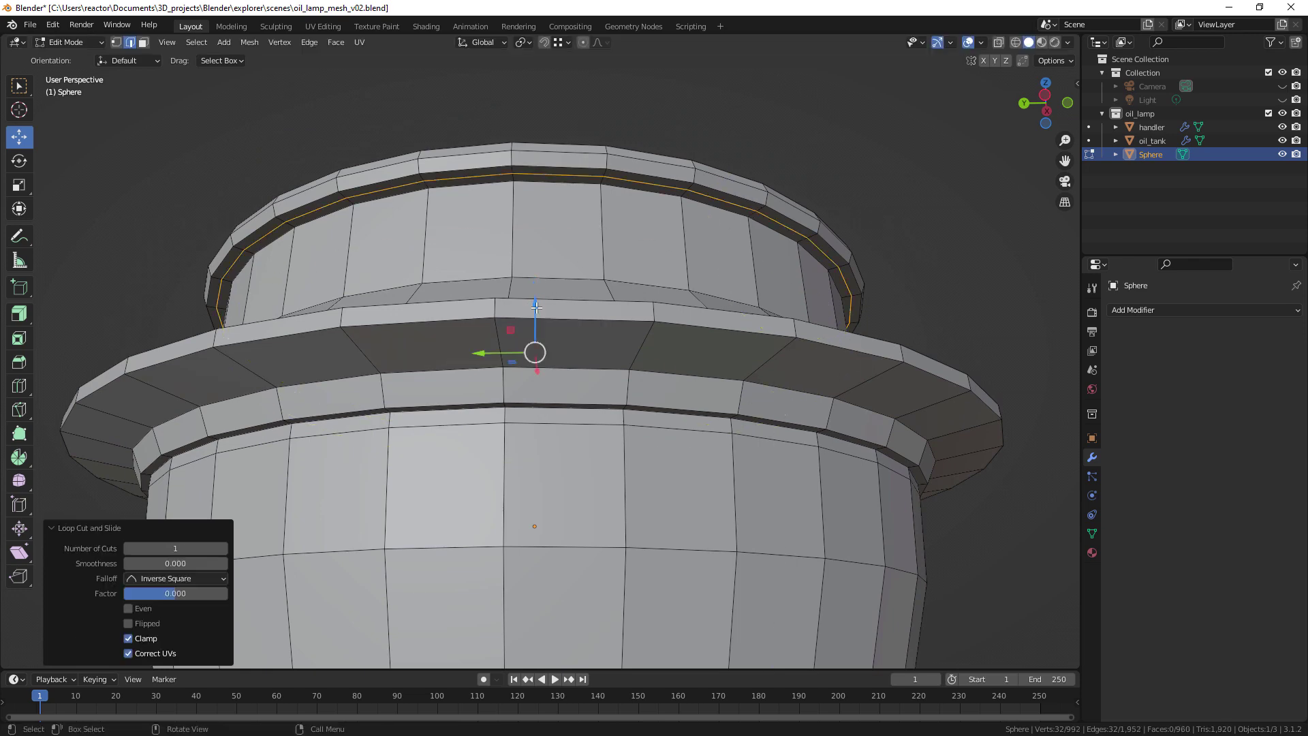
{"action": "left_click_drag", "start_coordinate": [536, 307], "coordinate": [538, 310]}
{"action": "scroll", "coordinate": [538, 310], "scroll_direction": "down", "scroll_amount": 2}
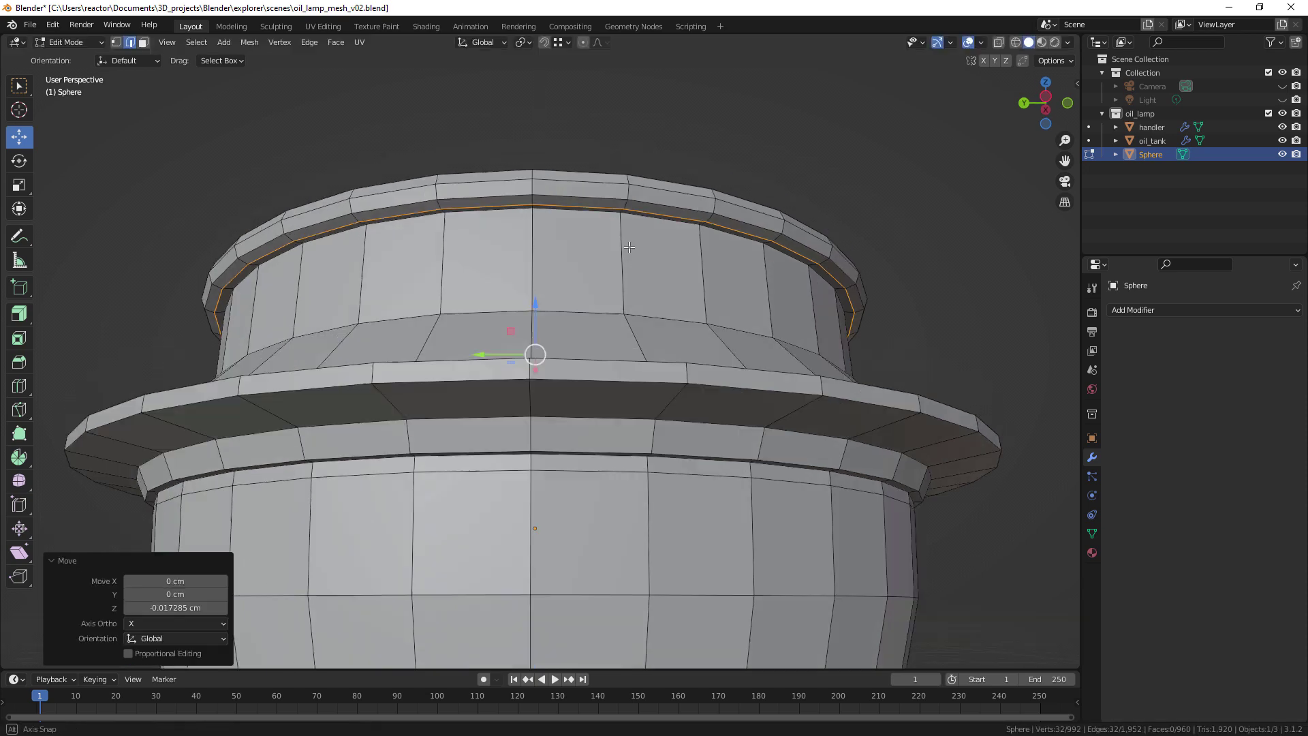
Step: Select the lip's inner top edge loop, extrude it in place and scale it inward to about 0.759
{"action": "middle_click_drag", "start_coordinate": [537, 310], "coordinate": [726, 293]}
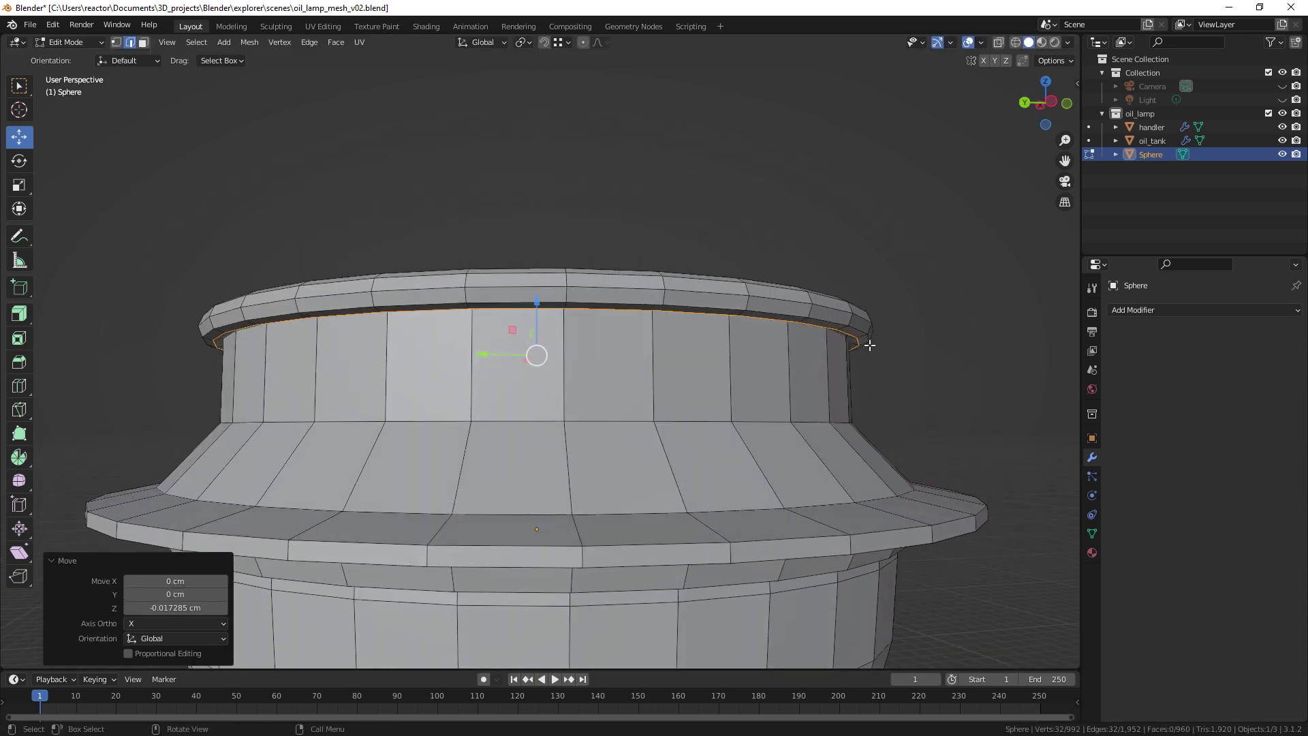
{"action": "middle_click_drag", "start_coordinate": [874, 305], "coordinate": [861, 346]}
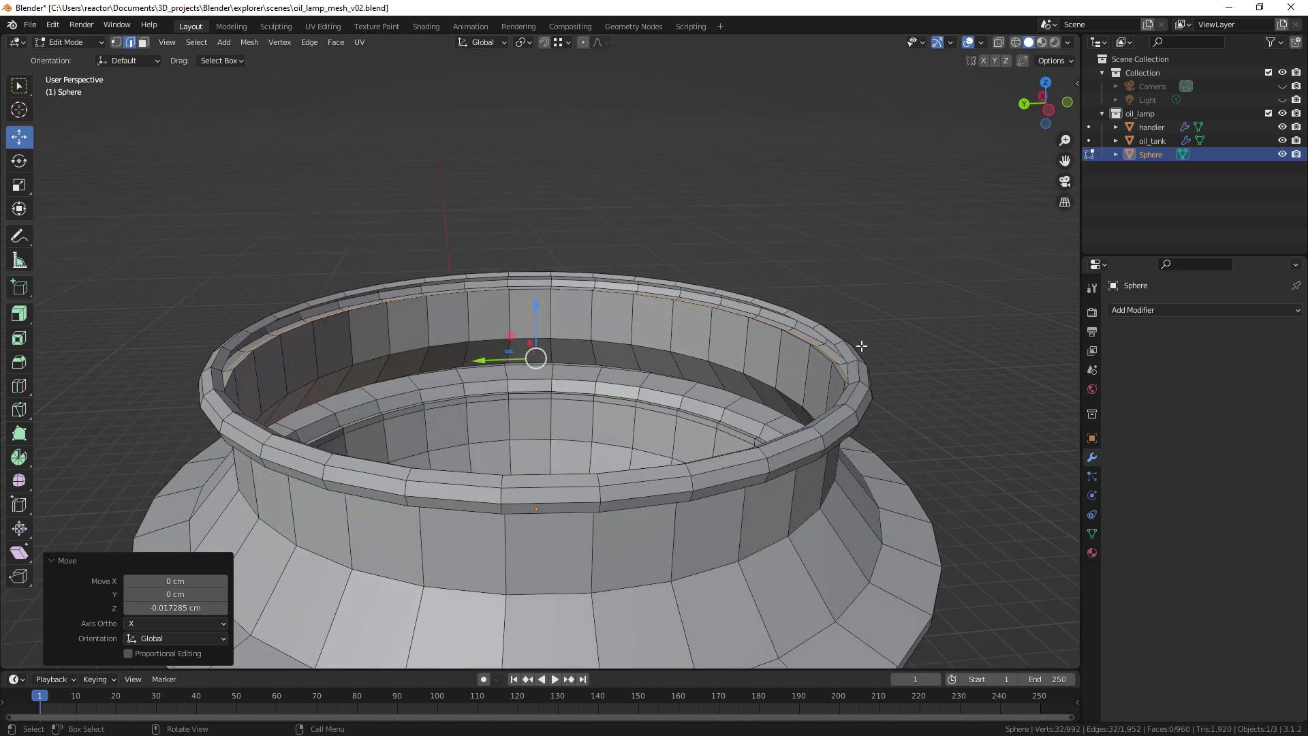
{"action": "left_click", "coordinate": [843, 394], "text": "alt"}
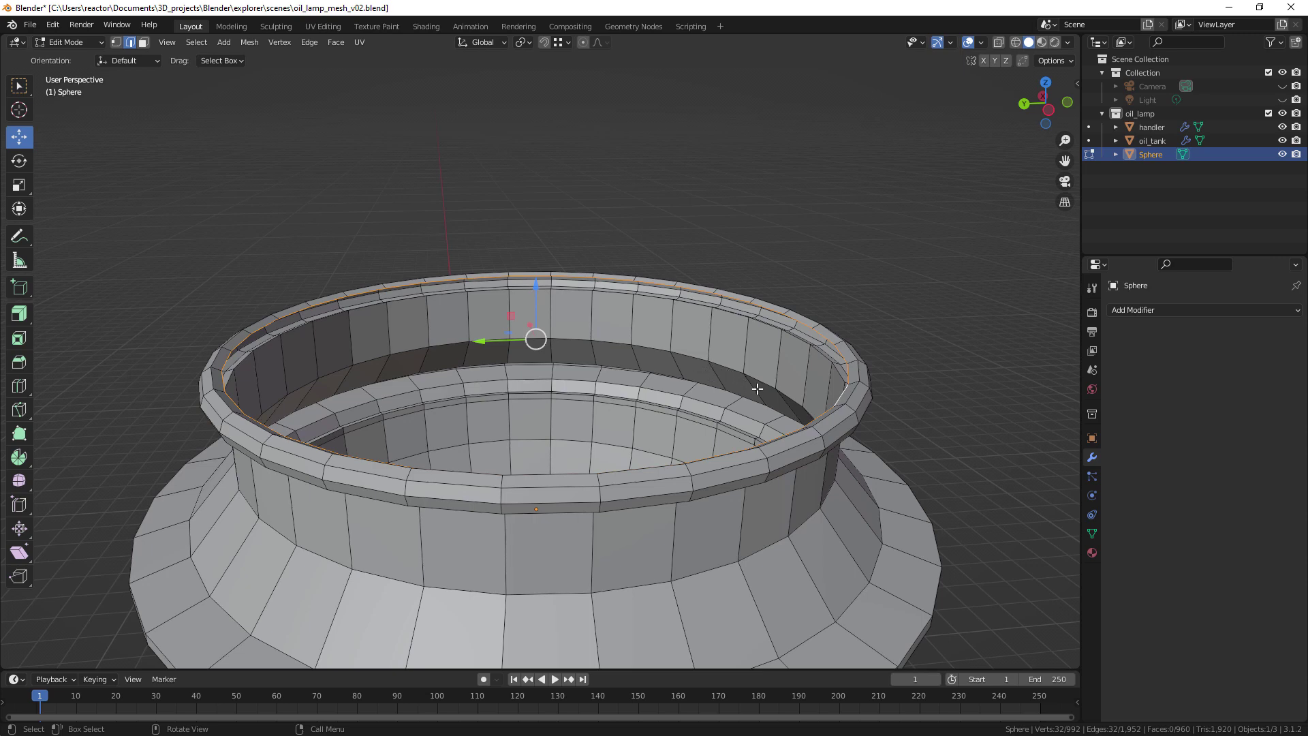
{"action": "scroll", "coordinate": [757, 395], "scroll_direction": "down", "scroll_amount": 3}
{"action": "scroll", "coordinate": [757, 396], "scroll_direction": "down", "scroll_amount": 2}
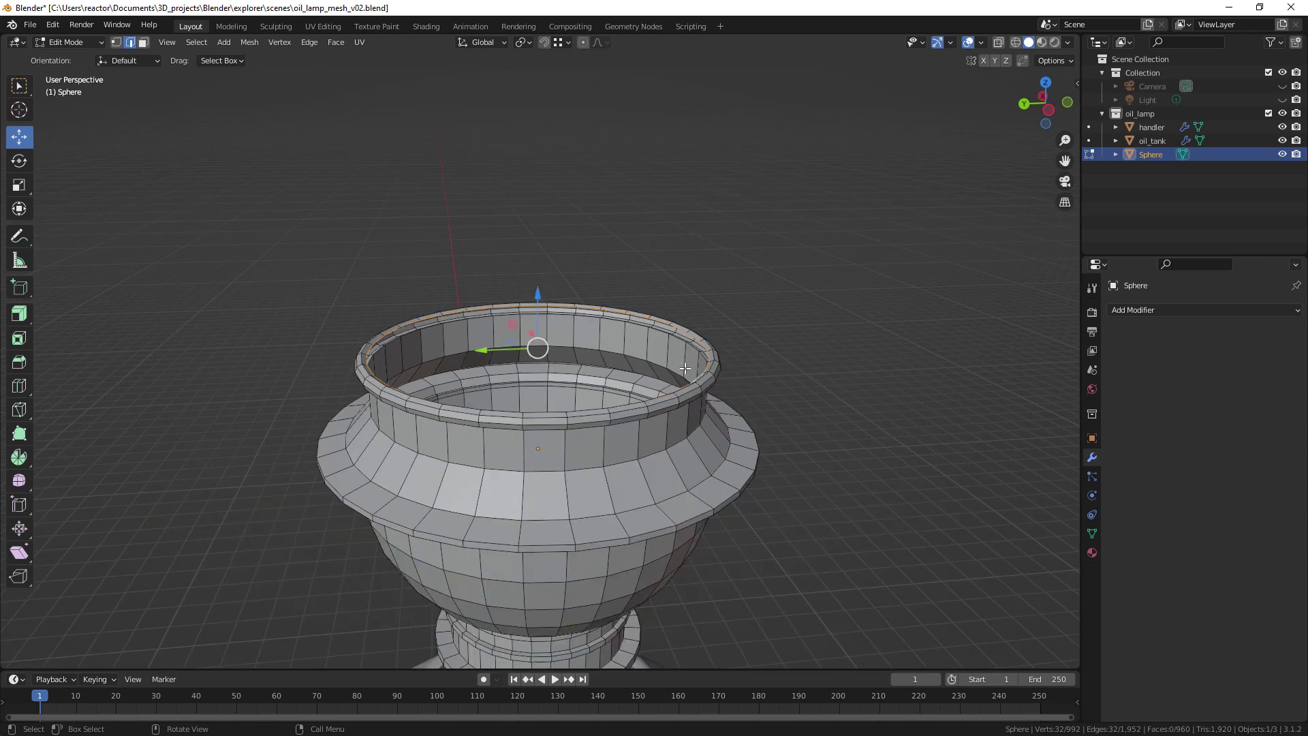
{"action": "key", "text": "e"}
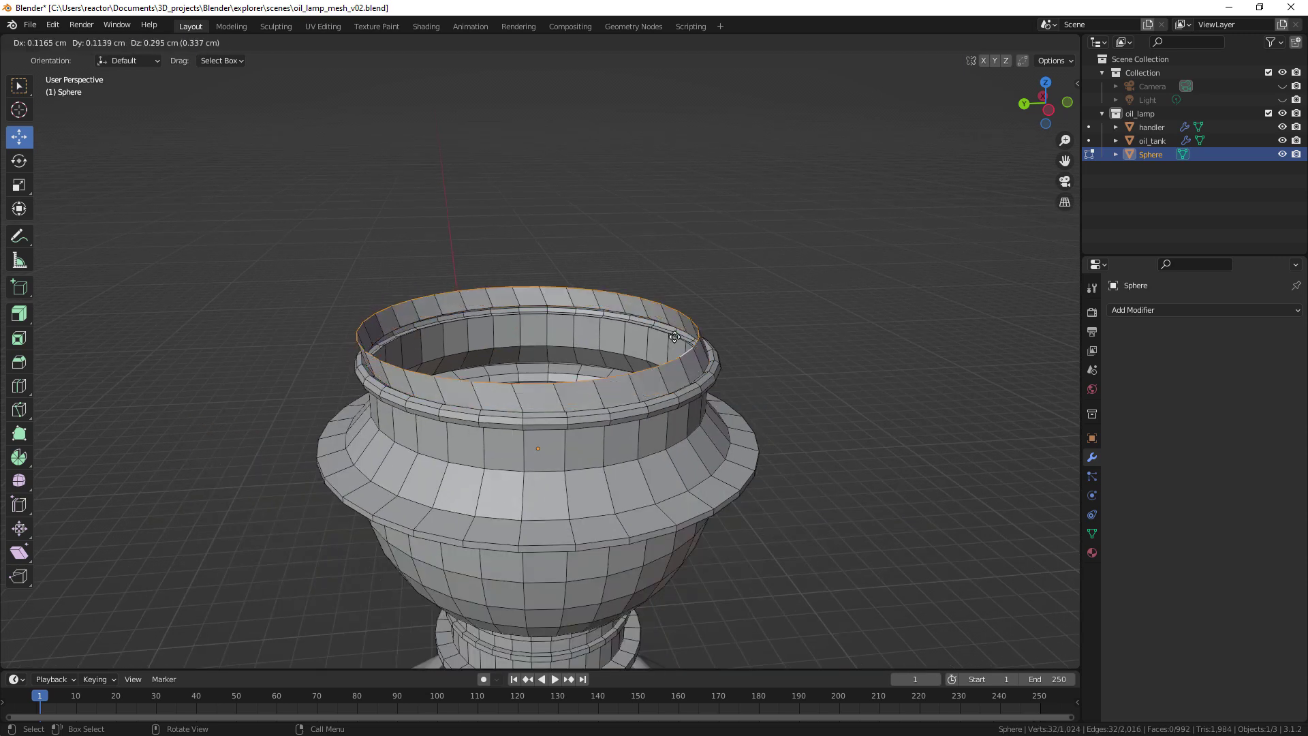
{"action": "right_click", "coordinate": [692, 356]}
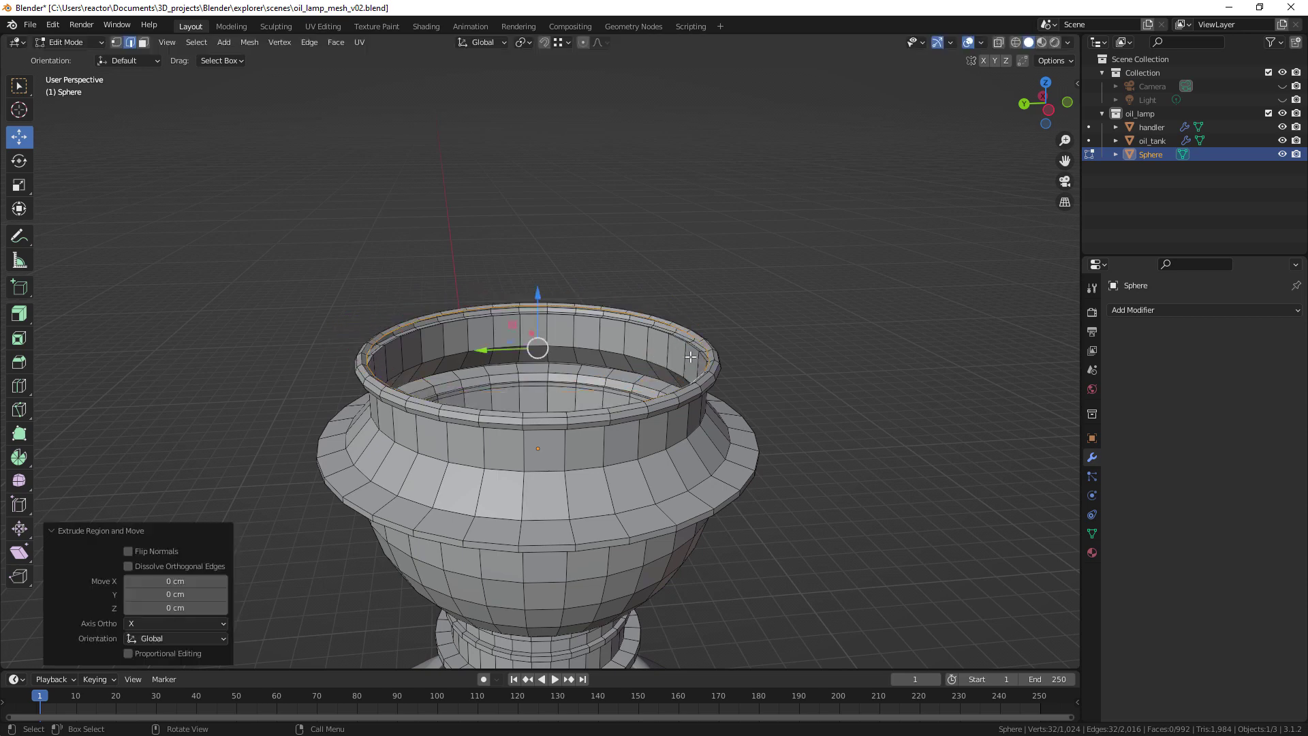
{"action": "key", "text": "s"}
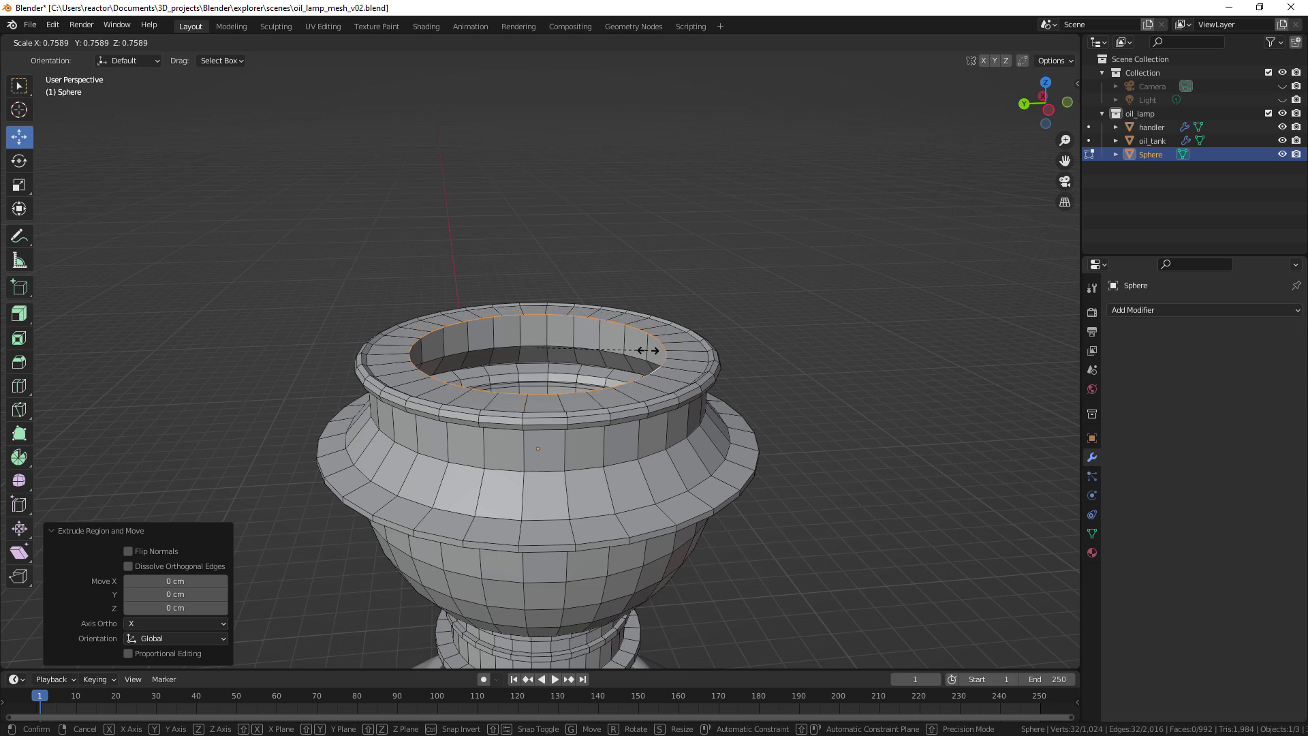
{"action": "left_click", "coordinate": [647, 350]}
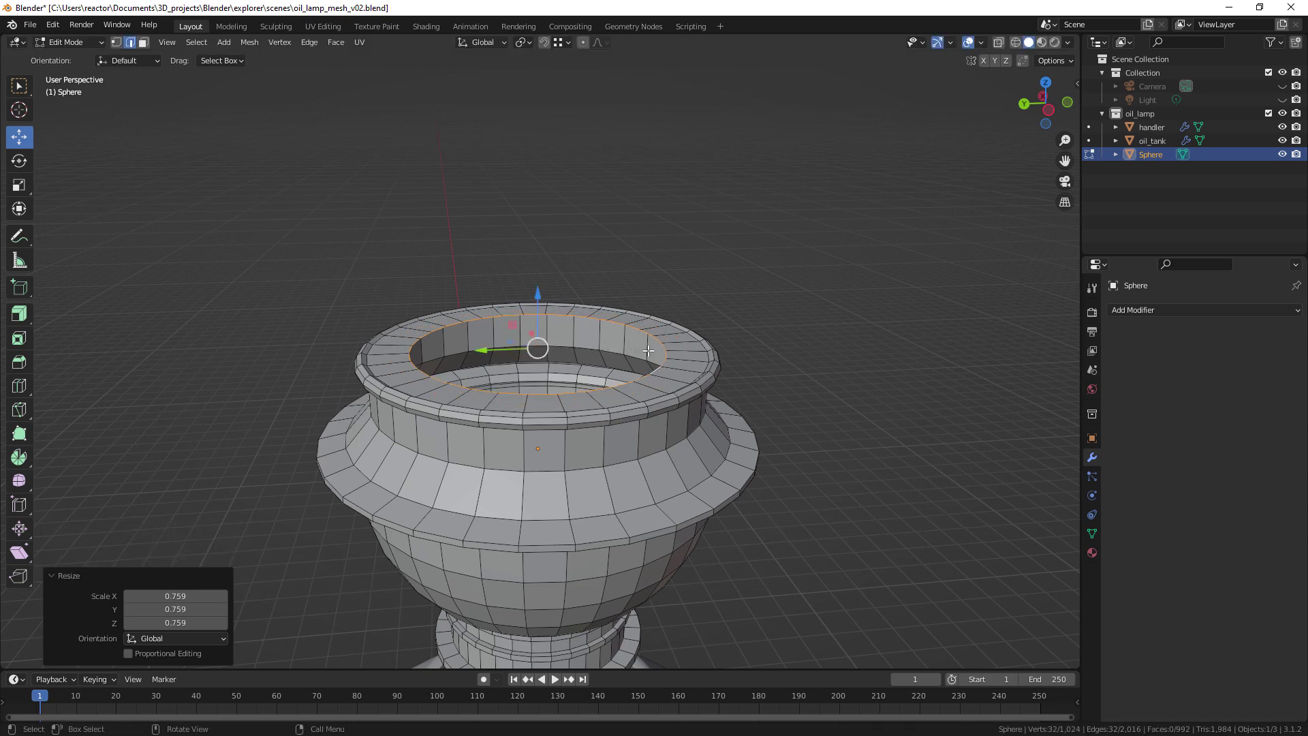
Step: Extrude the lip's inner edge loop about 0.82 cm upward along Z, and lower the new top edge slightly
{"action": "key", "text": "e"}
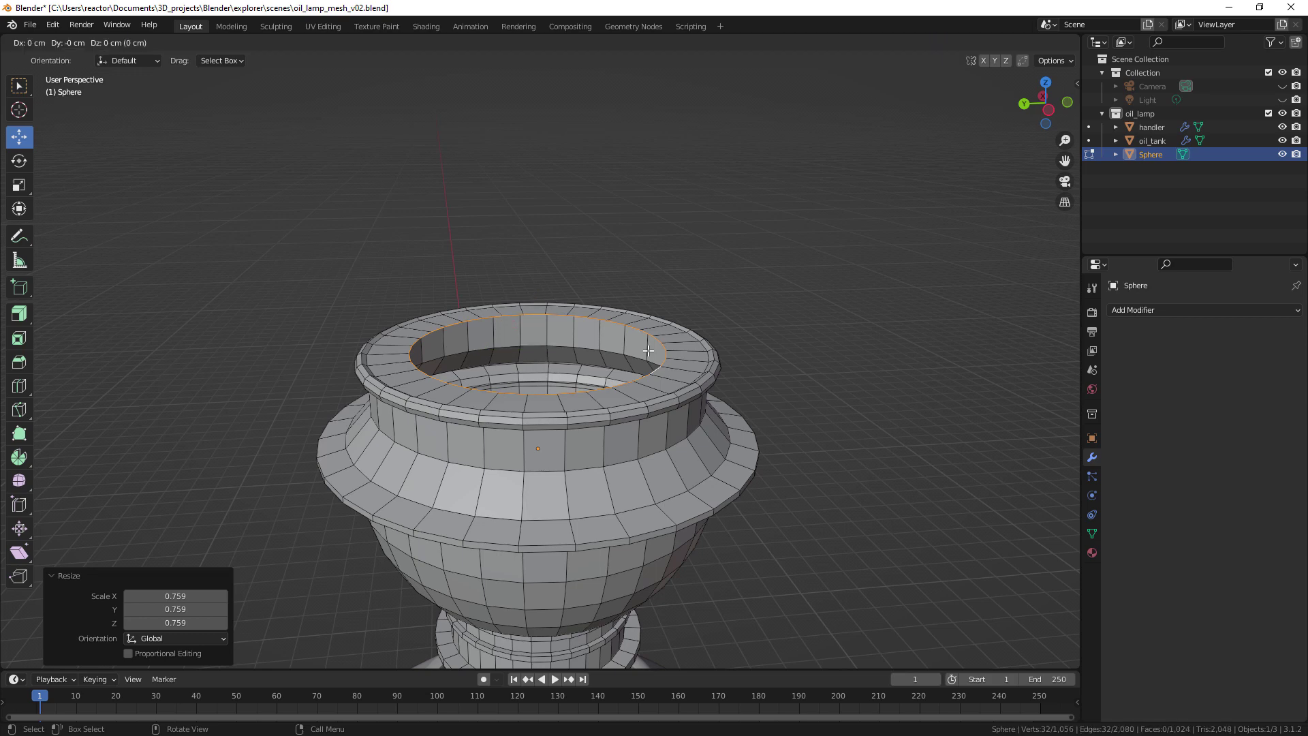
{"action": "key", "text": "z"}
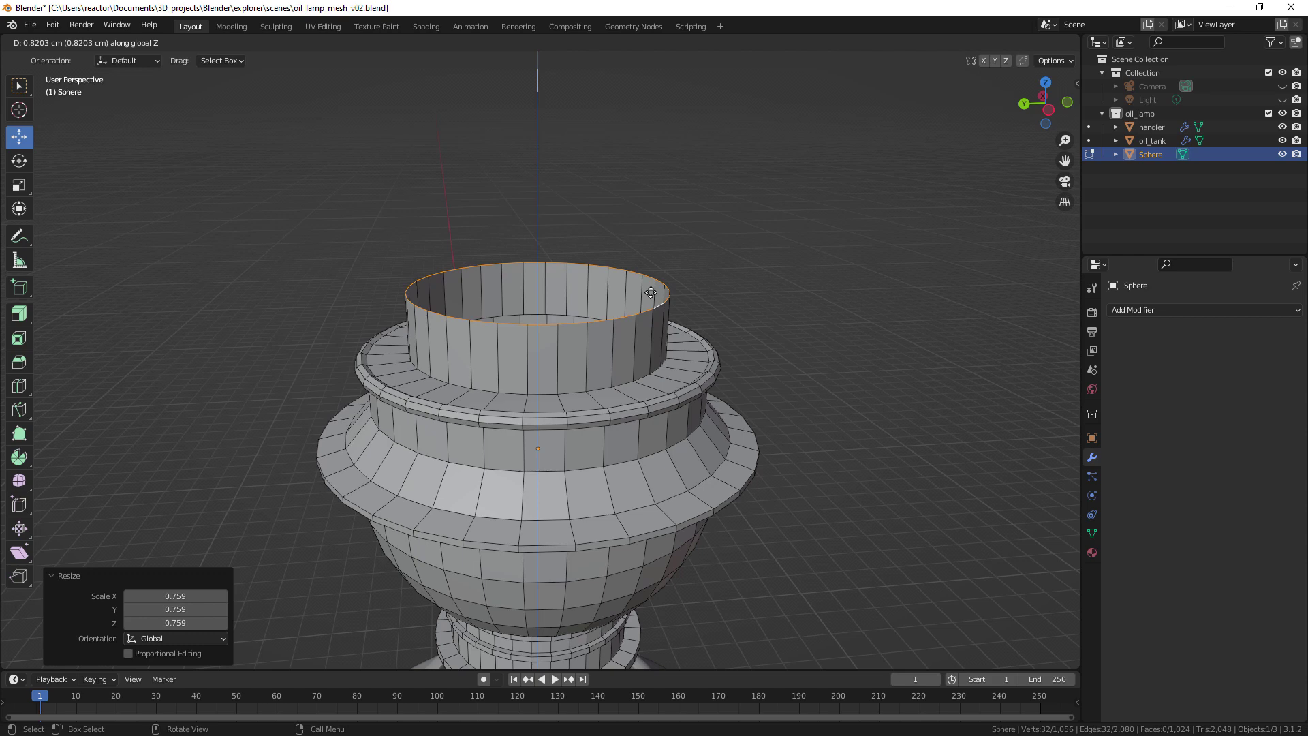
{"action": "left_click", "coordinate": [651, 293]}
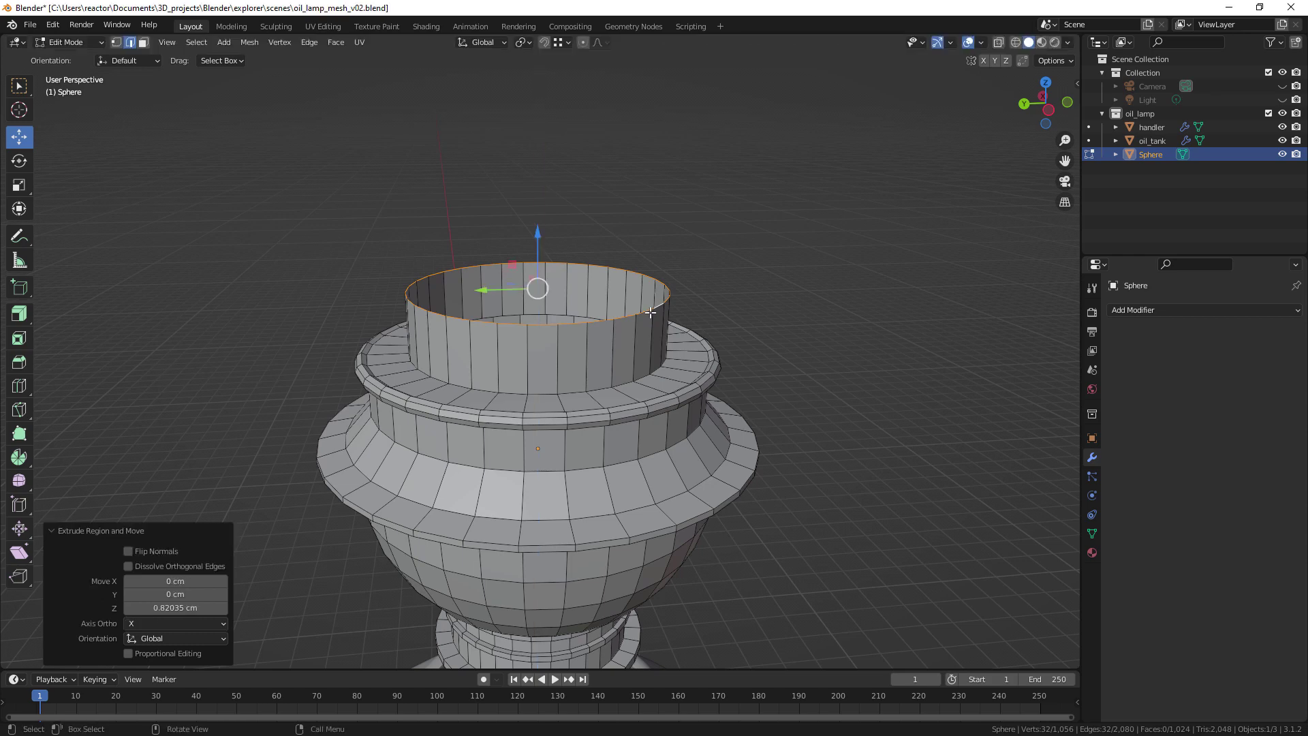
{"action": "left_click_drag", "start_coordinate": [536, 234], "coordinate": [536, 252]}
Step: Select the new tube's top edge loop, extrude it in place and scale it inward to about 0.703
{"action": "left_click", "coordinate": [578, 306]}
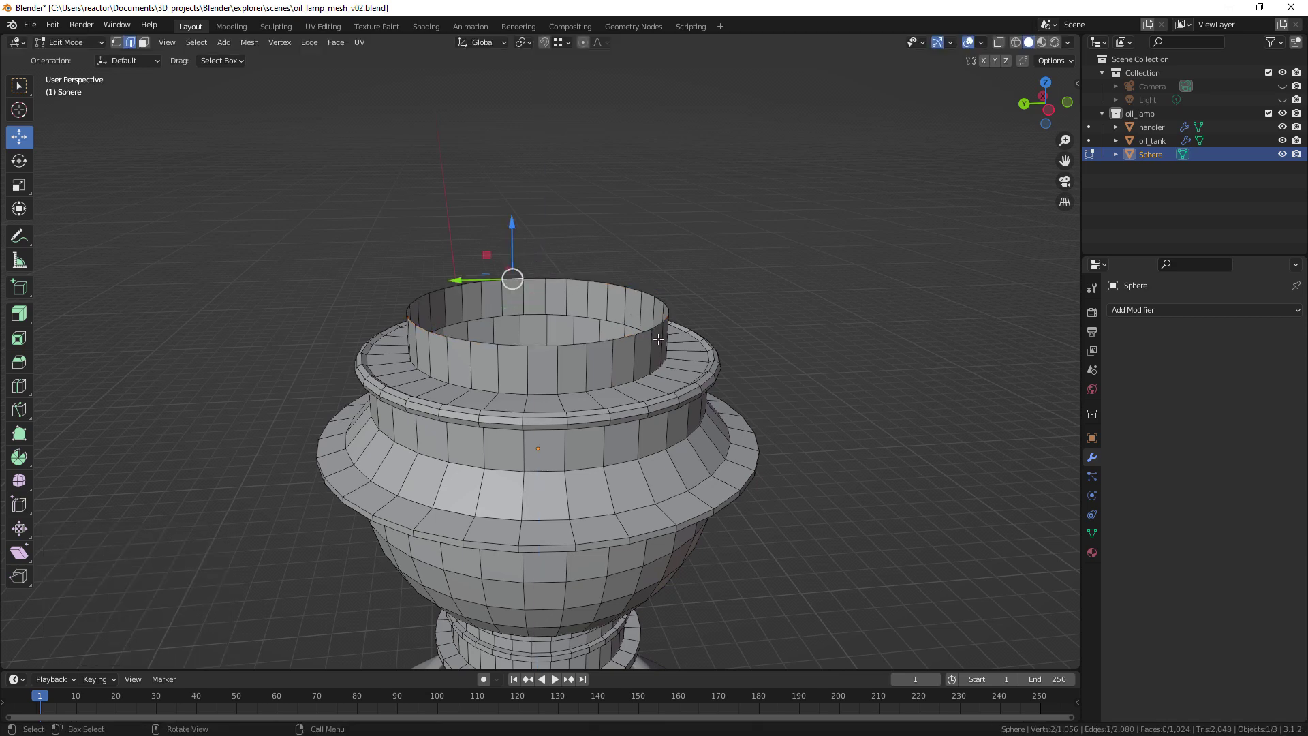
{"action": "left_click", "coordinate": [623, 339], "text": "alt"}
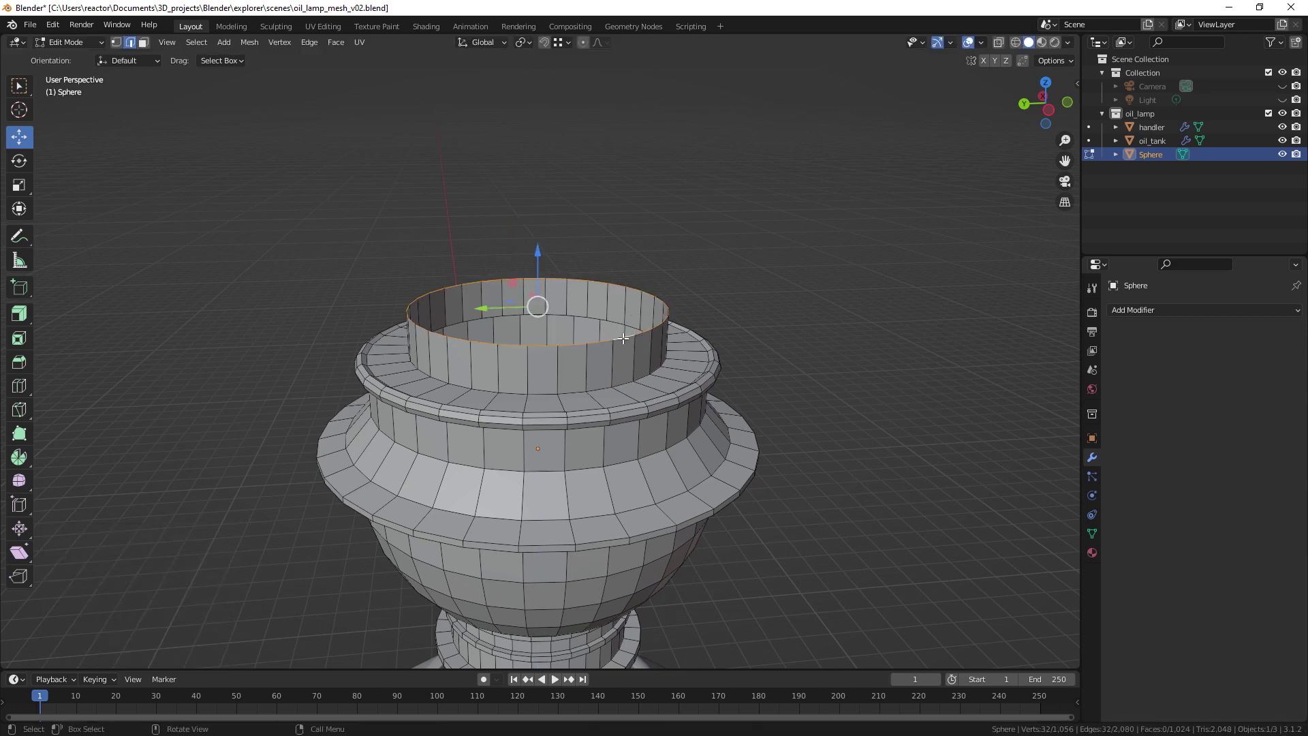
{"action": "key", "text": "e"}
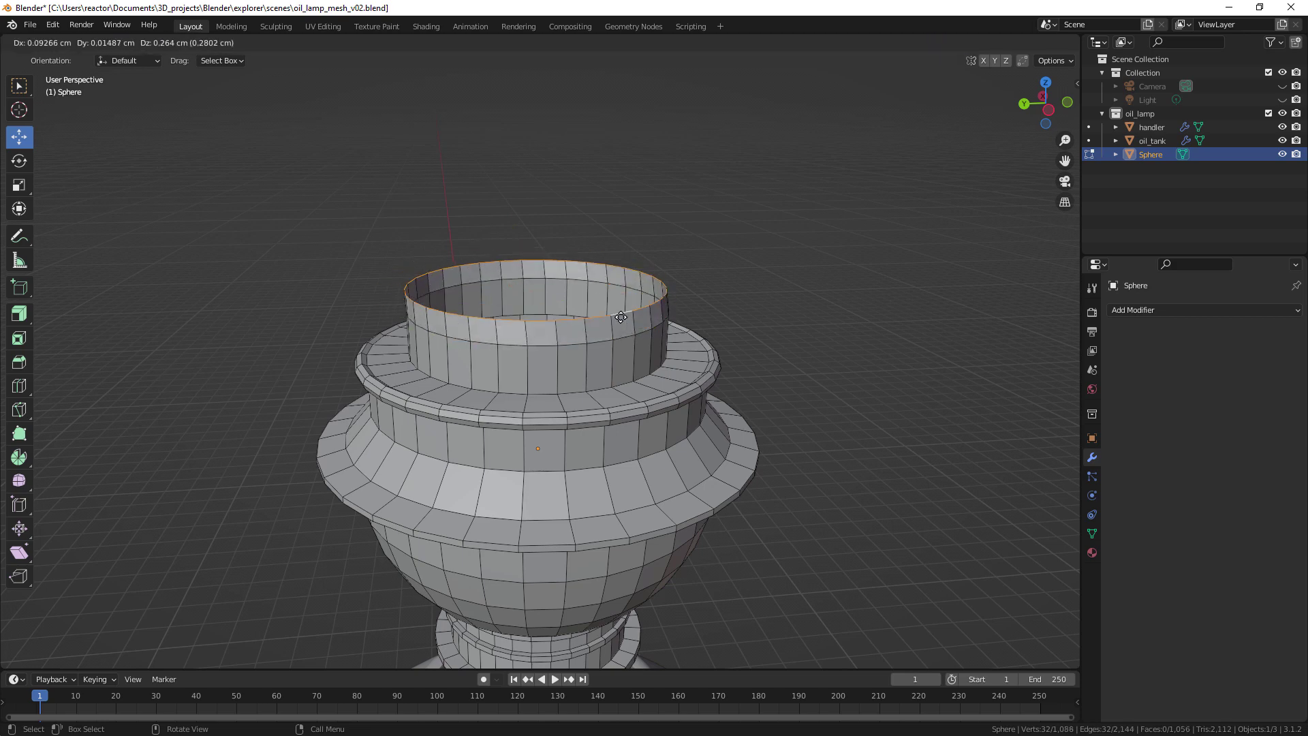
{"action": "right_click", "coordinate": [620, 316]}
{"action": "key", "text": "s"}
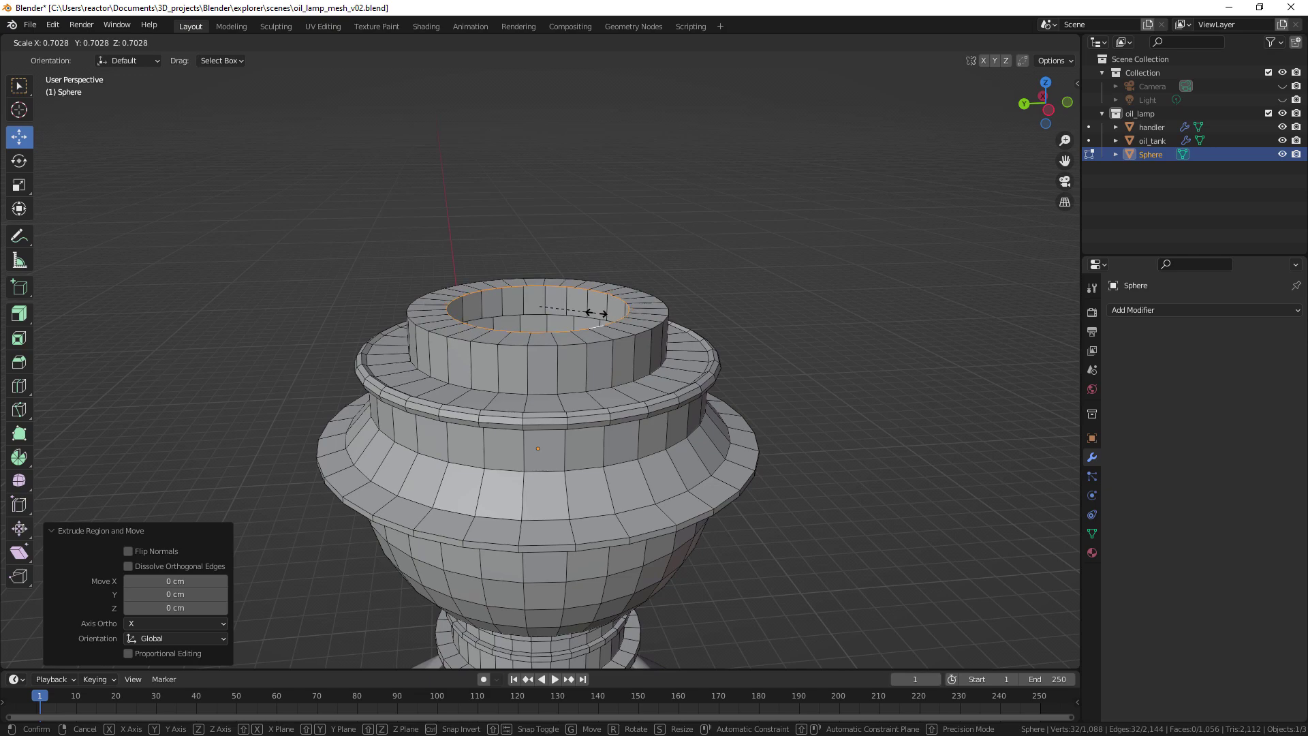
{"action": "left_click", "coordinate": [596, 313]}
Step: Extrude the inner edge loop about 1.294 cm upward along Z to form a narrower upper tube
{"action": "mouse_move", "coordinate": [596, 335]}
{"action": "middle_mouse_down"}
{"action": "mouse_move", "coordinate": [591, 317]}
{"action": "mouse_move", "coordinate": [586, 368]}
{"action": "mouse_move", "coordinate": [577, 318]}
{"action": "middle_mouse_up"}
{"action": "key", "text": "e"}
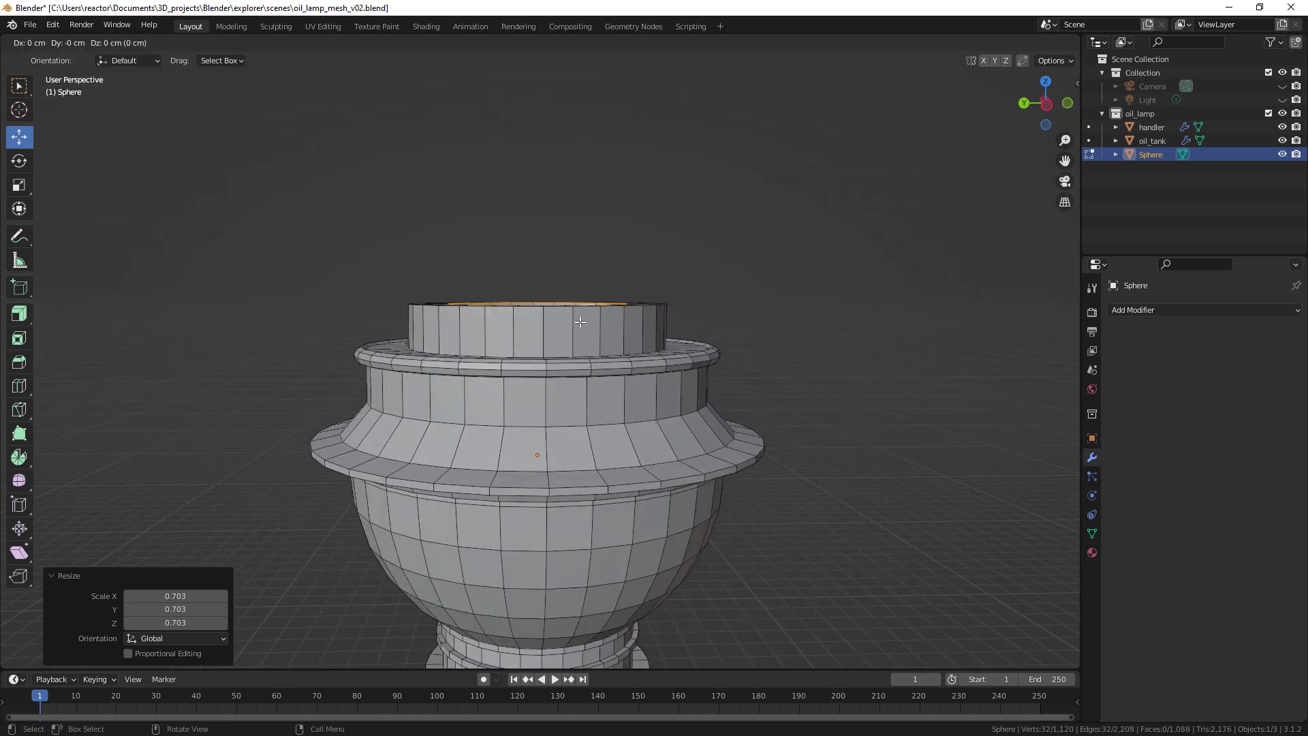
{"action": "key", "text": "z"}
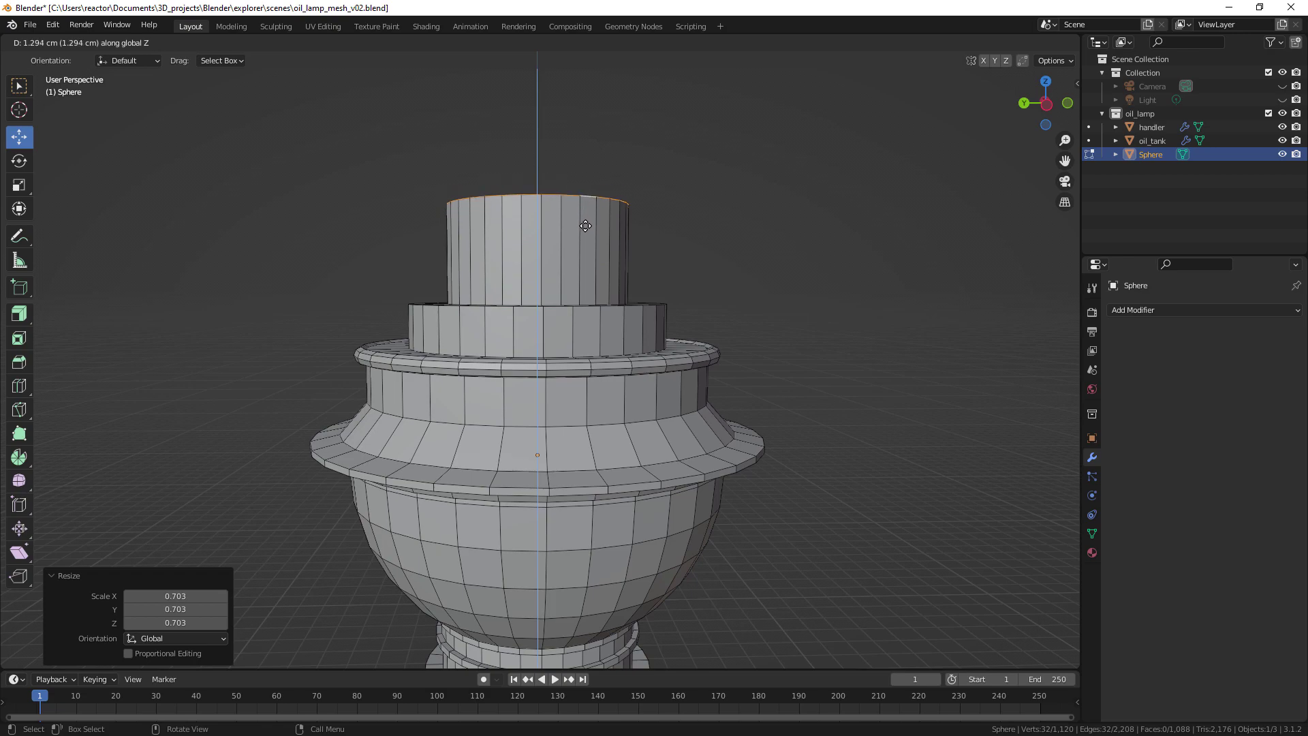
{"action": "left_click", "coordinate": [585, 225]}
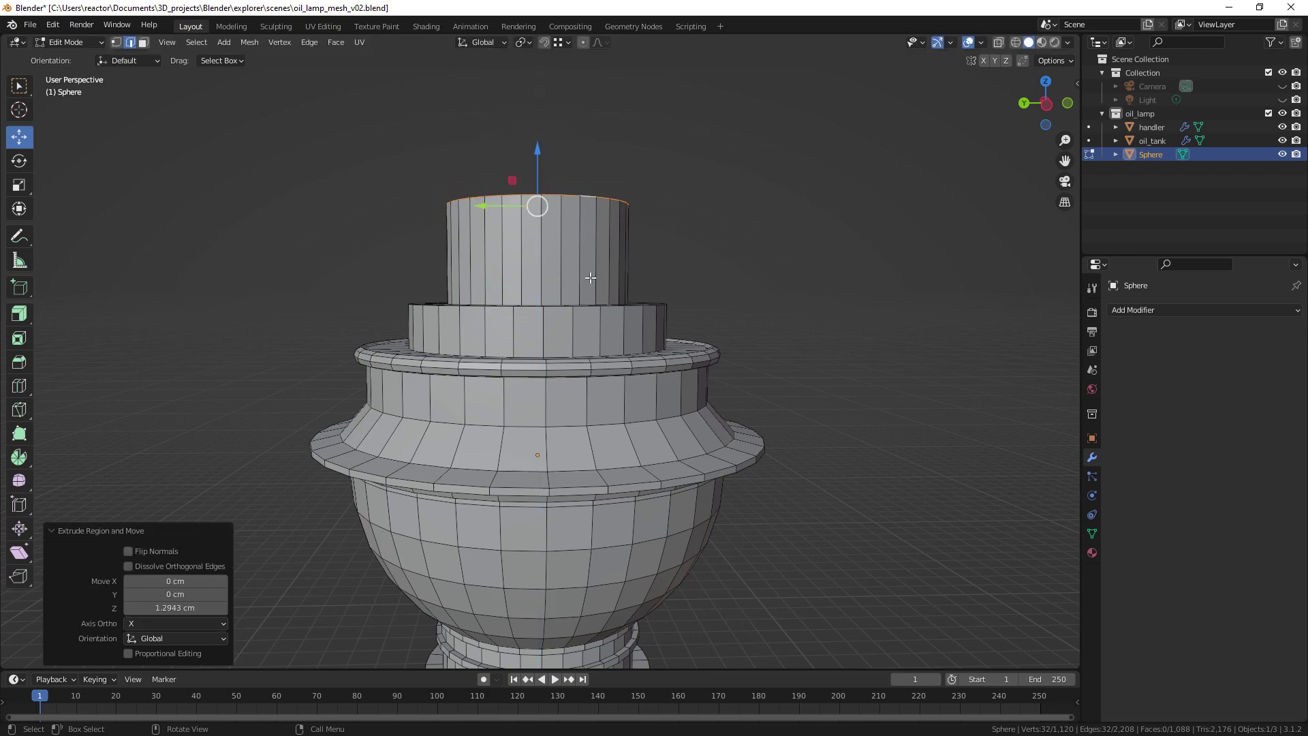
Step: Select all faces of both tube tiers above the lip, including the hidden ones, and scale them to about 0.934
{"action": "middle_click_drag", "start_coordinate": [590, 278], "coordinate": [646, 278]}
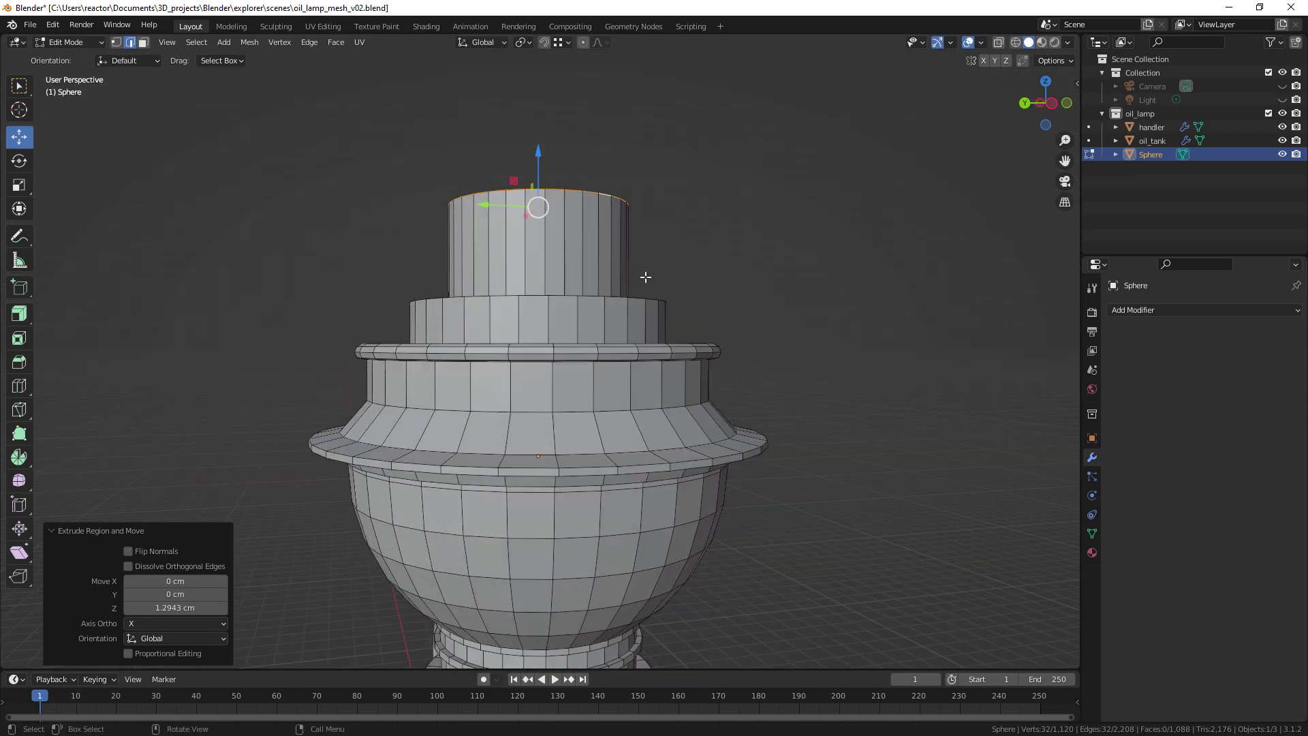
{"action": "left_click", "coordinate": [999, 43]}
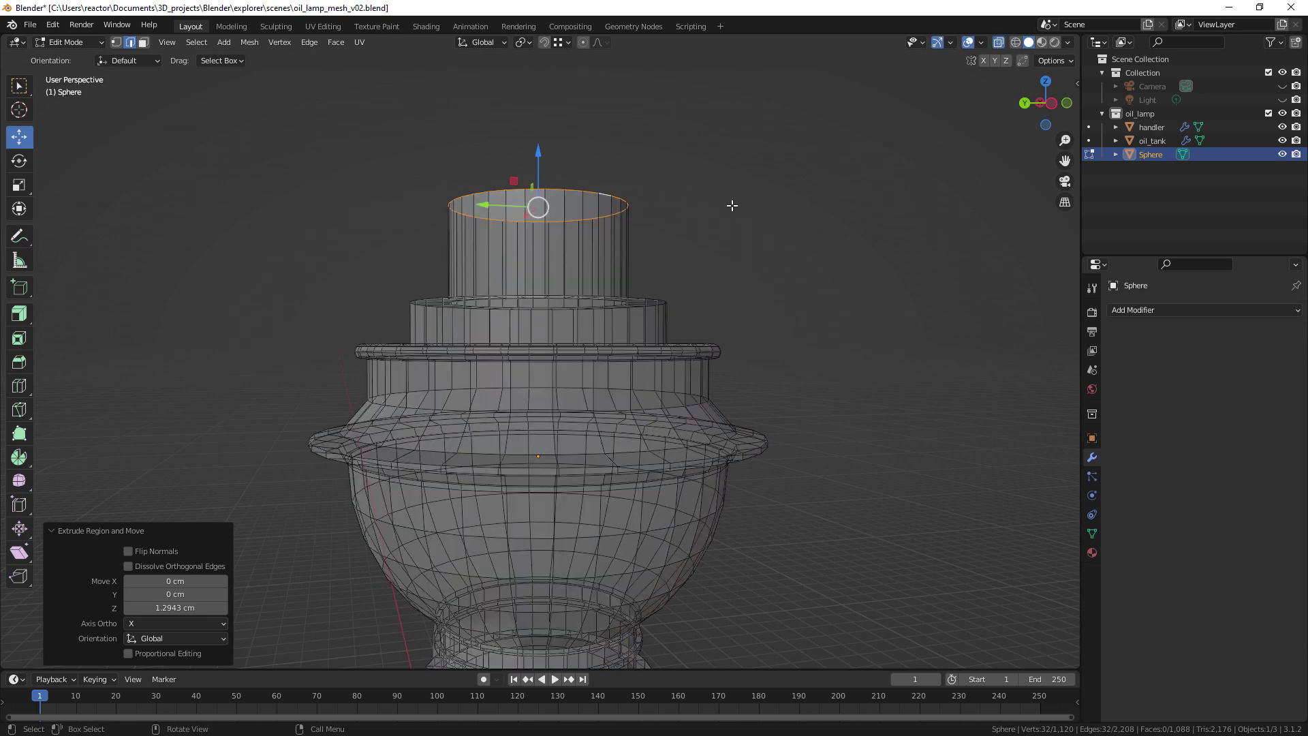
{"action": "left_click_drag", "start_coordinate": [748, 131], "coordinate": [775, 253]}
{"action": "left_click", "coordinate": [143, 43]}
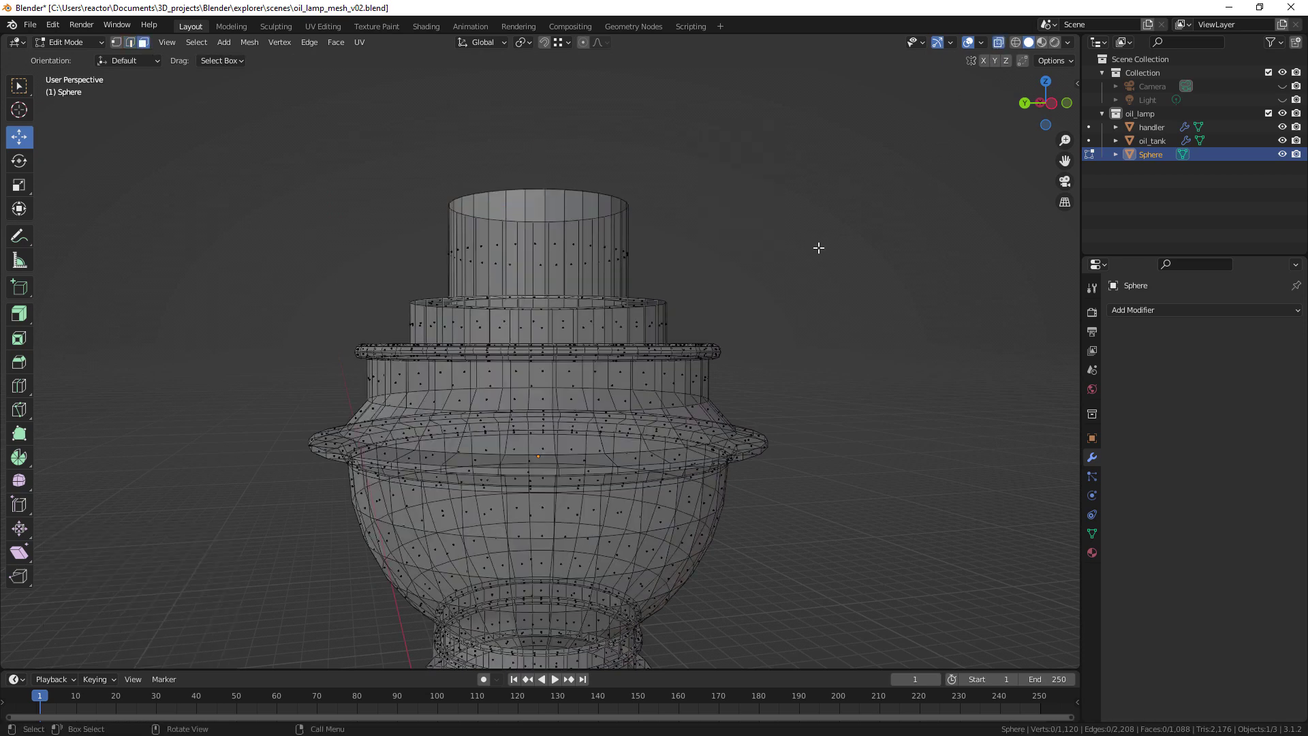
{"action": "left_click_drag", "start_coordinate": [734, 149], "coordinate": [390, 329]}
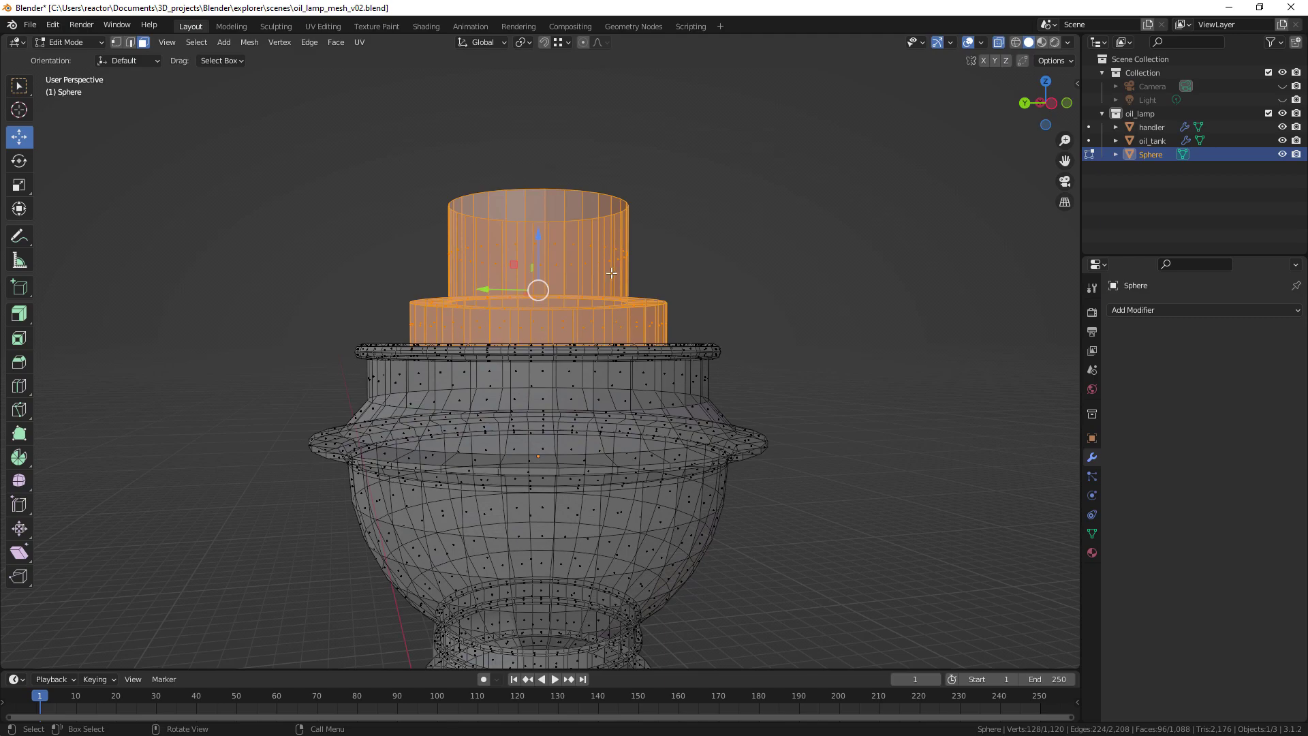
{"action": "middle_click_drag", "start_coordinate": [611, 274], "coordinate": [730, 301]}
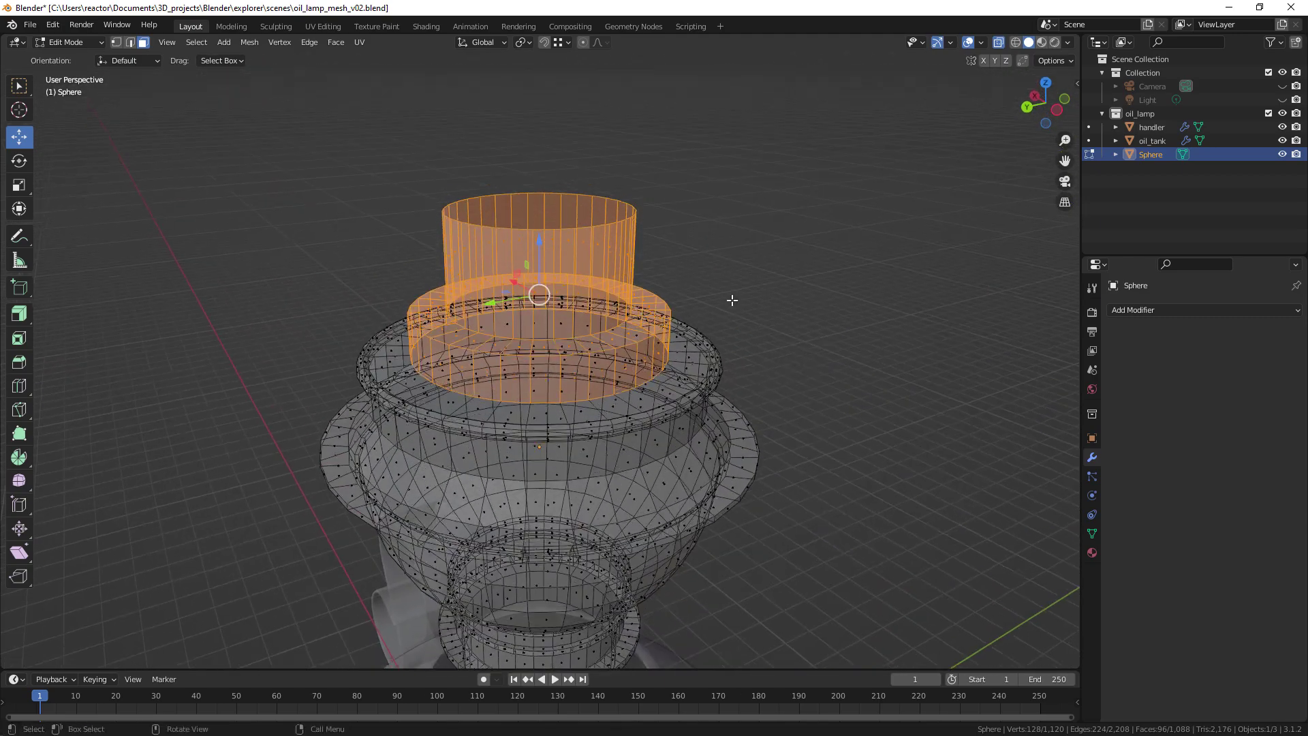
{"action": "left_click", "coordinate": [1003, 43]}
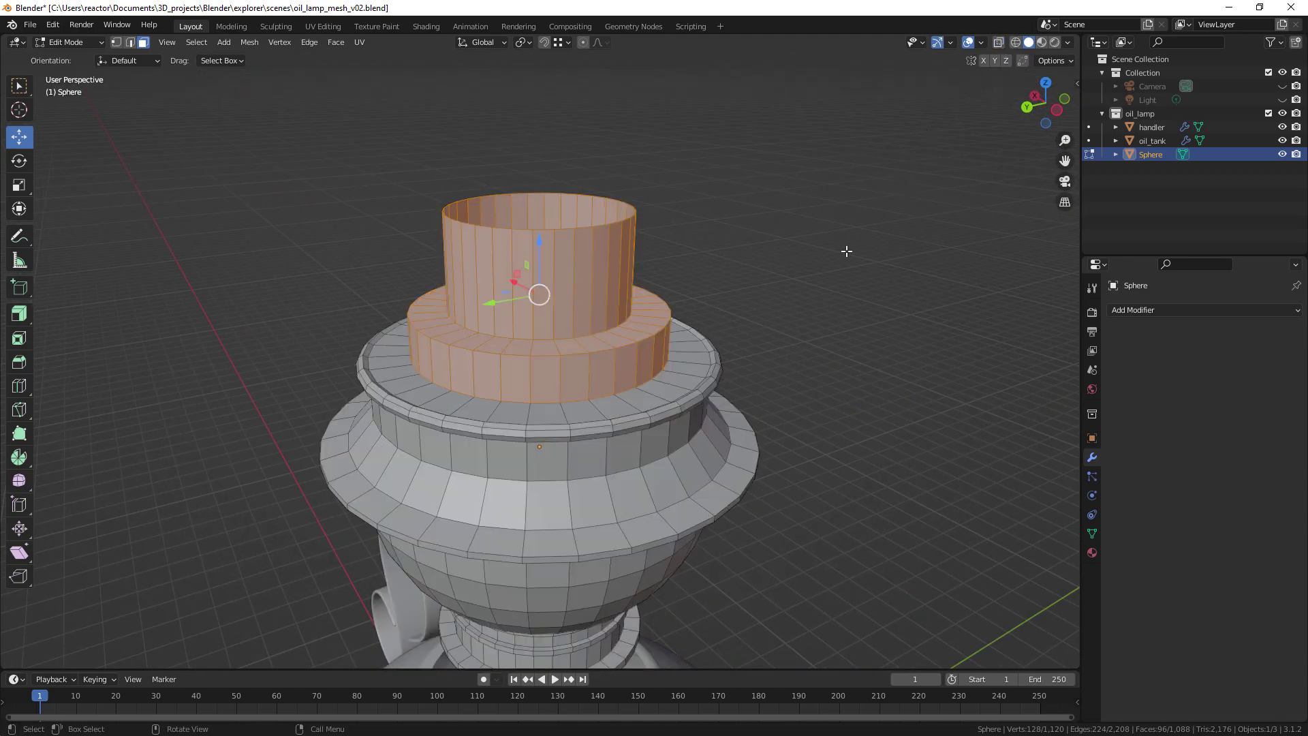
{"action": "key", "text": "s"}
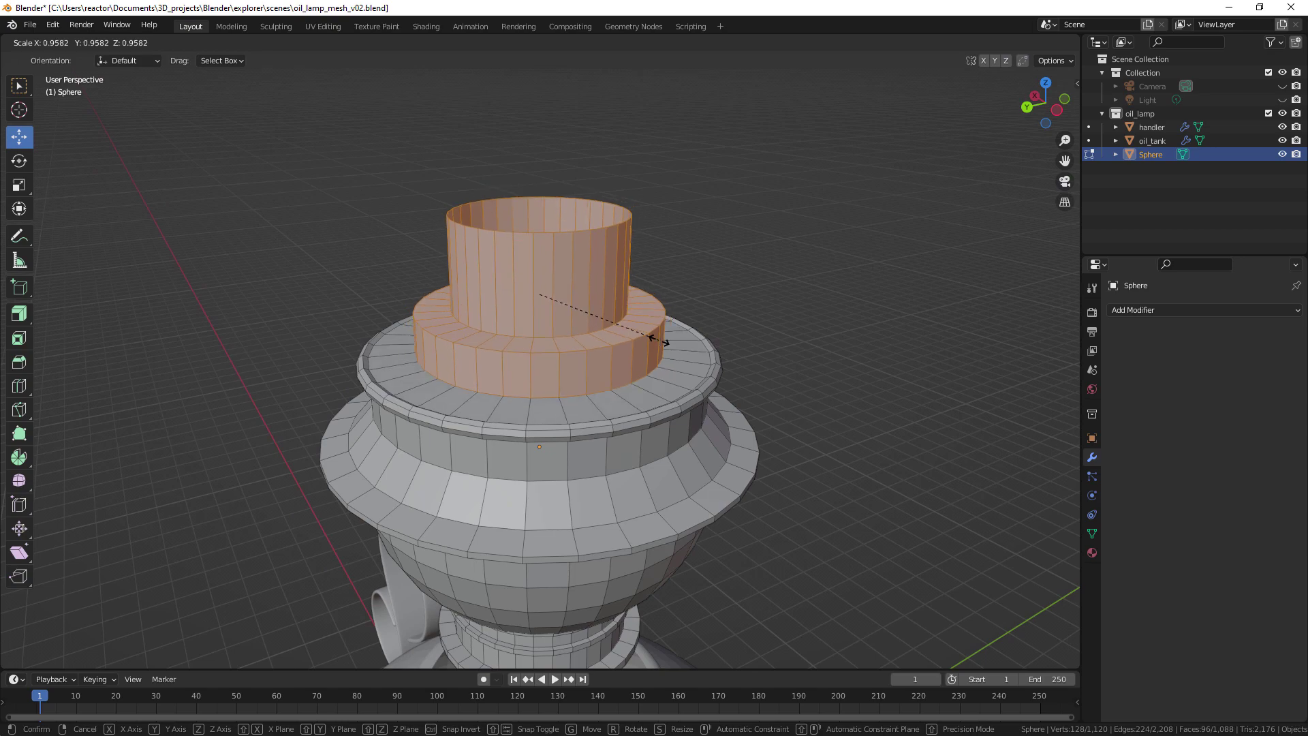
{"action": "left_click", "coordinate": [656, 340]}
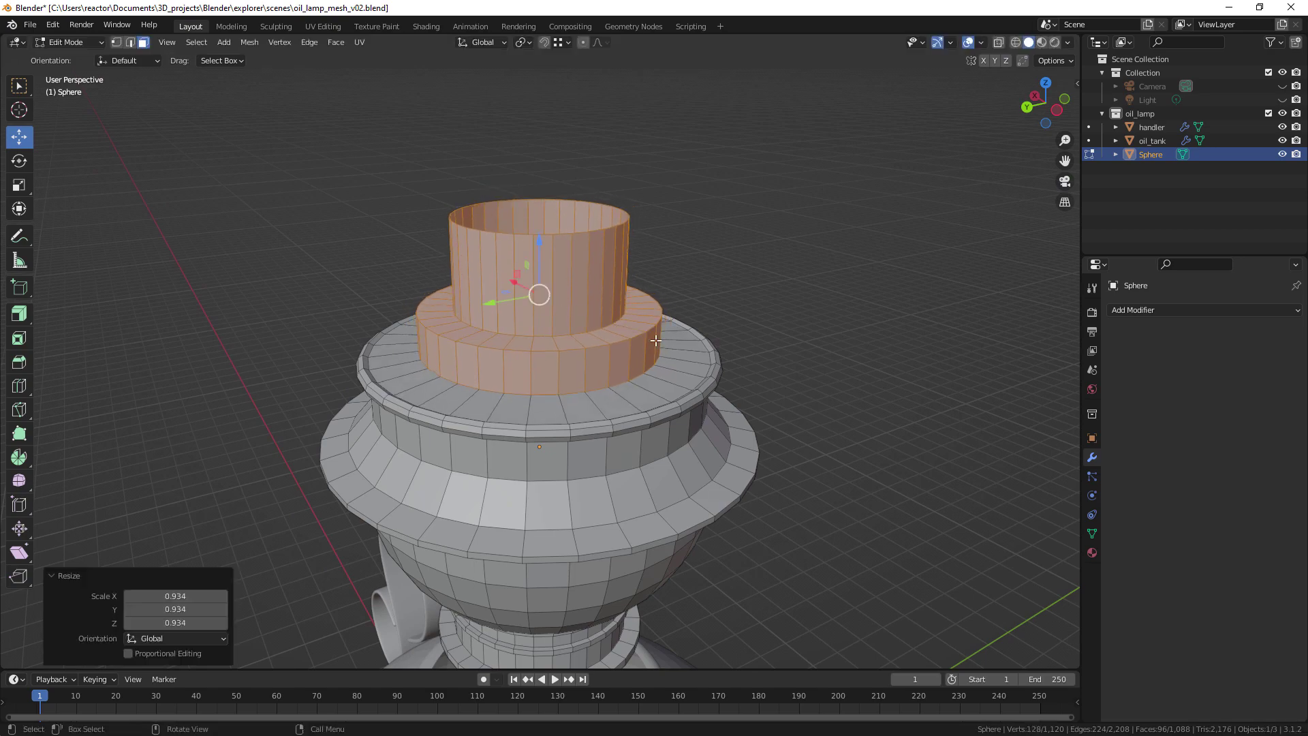
Step: Select all side faces of the narrow upper tube, including the hidden ones, and scale them to about 0.922
{"action": "middle_click_drag", "start_coordinate": [690, 353], "coordinate": [688, 227]}
{"action": "left_click_drag", "start_coordinate": [689, 180], "coordinate": [346, 280]}
{"action": "mouse_move", "coordinate": [658, 310]}
{"action": "middle_mouse_down"}
{"action": "mouse_move", "coordinate": [671, 307]}
{"action": "mouse_move", "coordinate": [603, 329]}
{"action": "mouse_move", "coordinate": [769, 280]}
{"action": "mouse_move", "coordinate": [732, 308]}
{"action": "middle_mouse_up"}
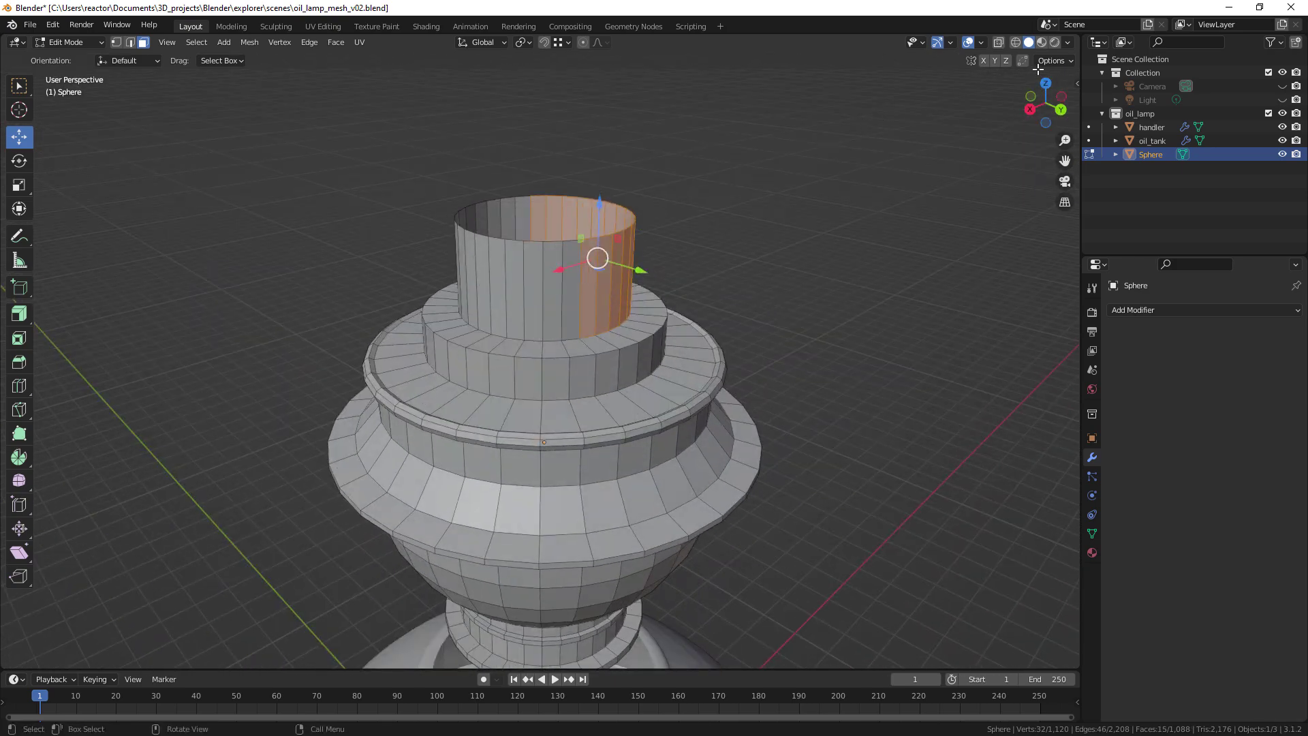
{"action": "left_click", "coordinate": [1001, 42]}
{"action": "middle_click_drag", "start_coordinate": [913, 198], "coordinate": [722, 205]}
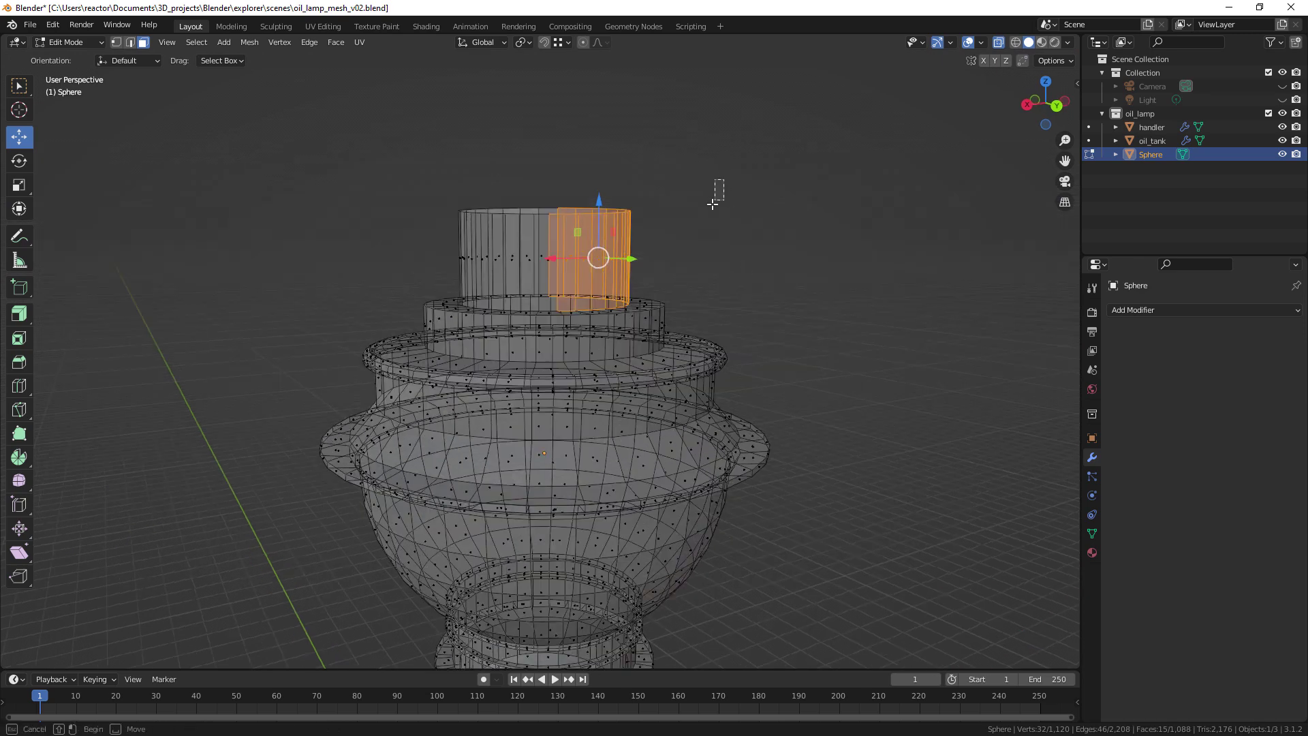
{"action": "left_click_drag", "start_coordinate": [723, 180], "coordinate": [404, 278]}
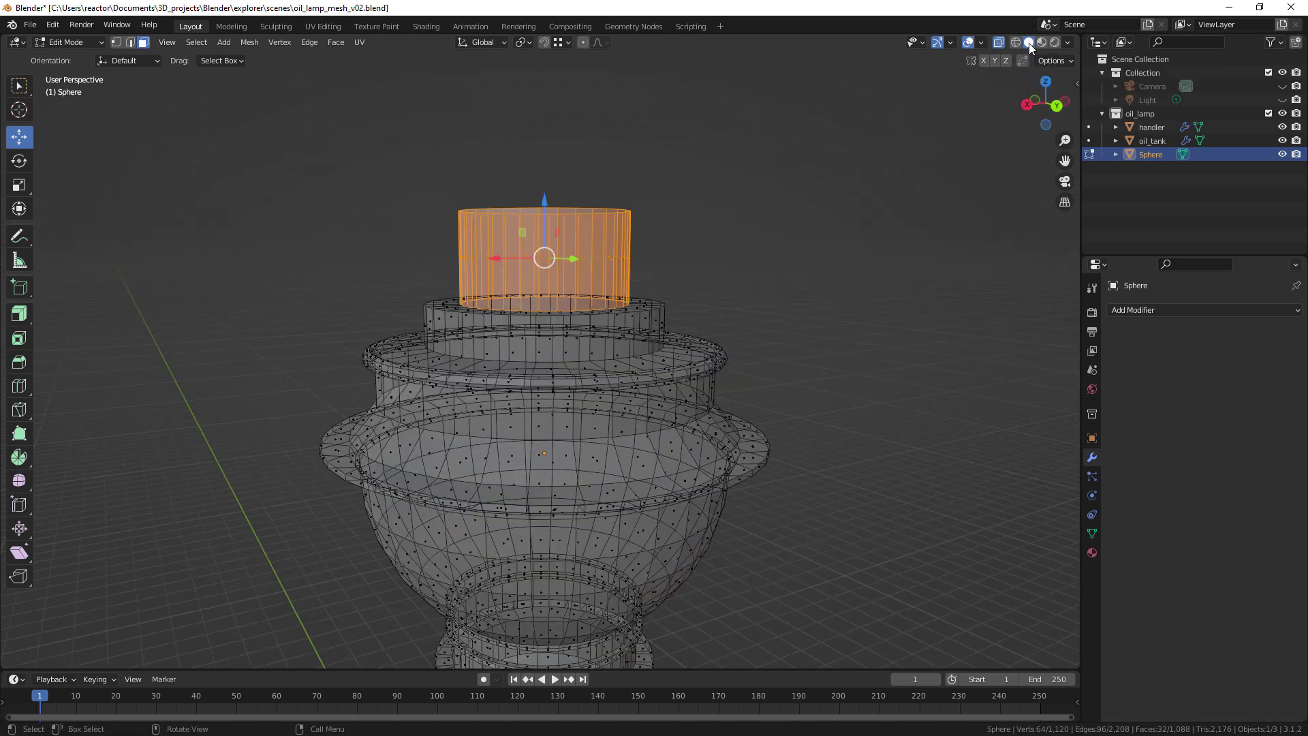
{"action": "left_click", "coordinate": [999, 42]}
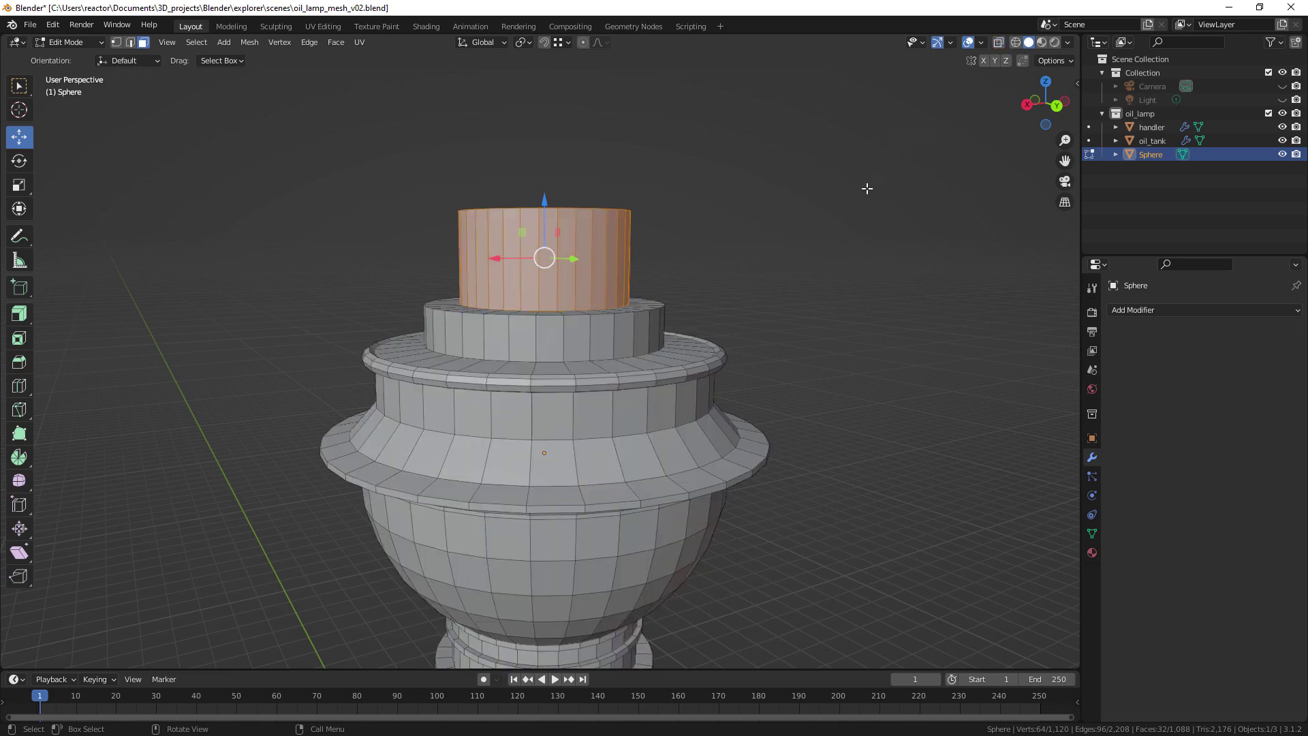
{"action": "middle_click_drag", "start_coordinate": [867, 188], "coordinate": [641, 331]}
{"action": "key", "text": "s"}
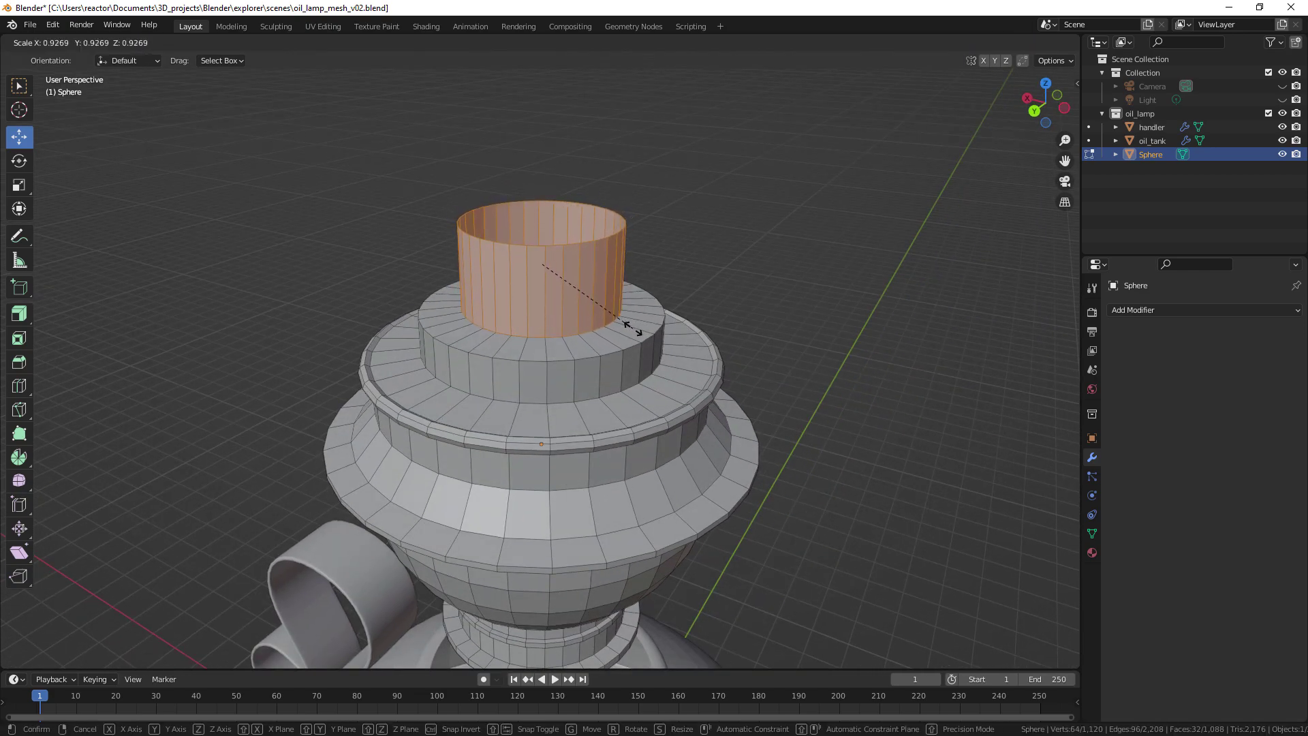
{"action": "left_click", "coordinate": [634, 330]}
{"action": "middle_click_drag", "start_coordinate": [641, 348], "coordinate": [619, 301]}
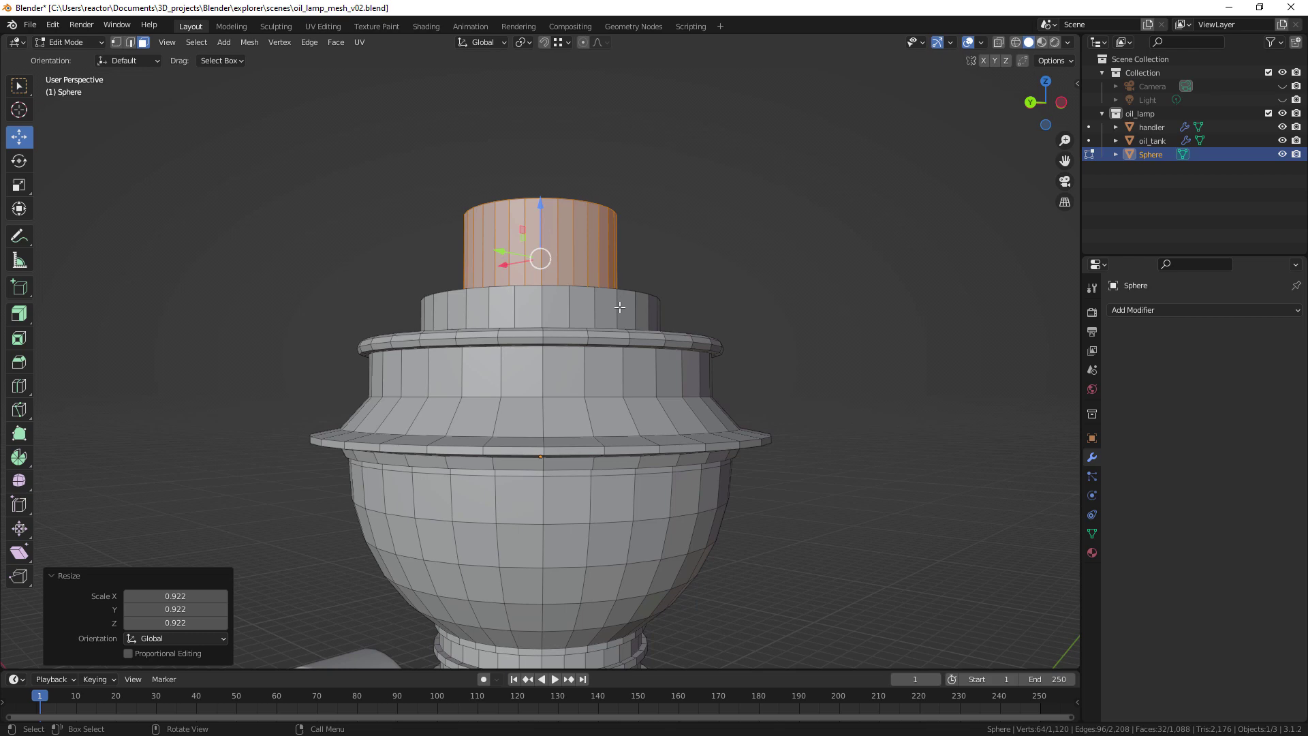
{"action": "scroll", "coordinate": [619, 307], "scroll_direction": "down", "scroll_amount": 4}
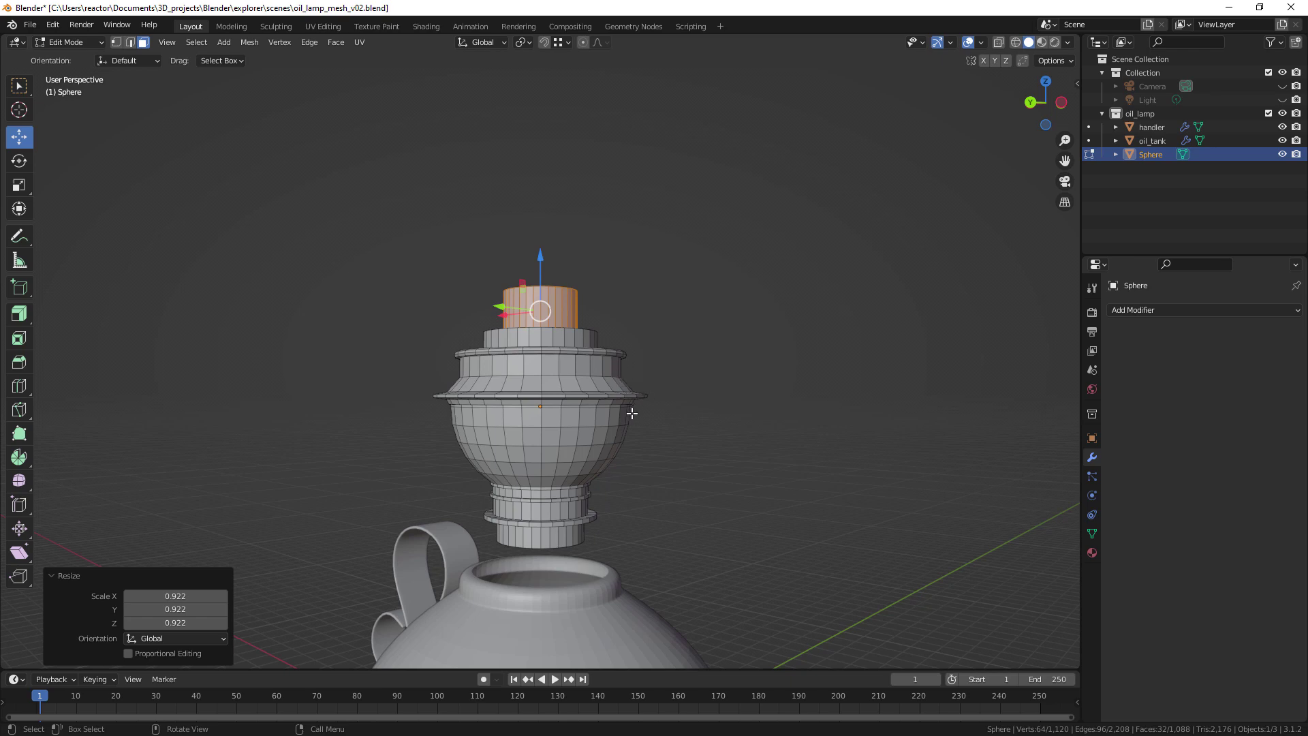
{"action": "middle_click_drag", "start_coordinate": [590, 452], "coordinate": [579, 431]}
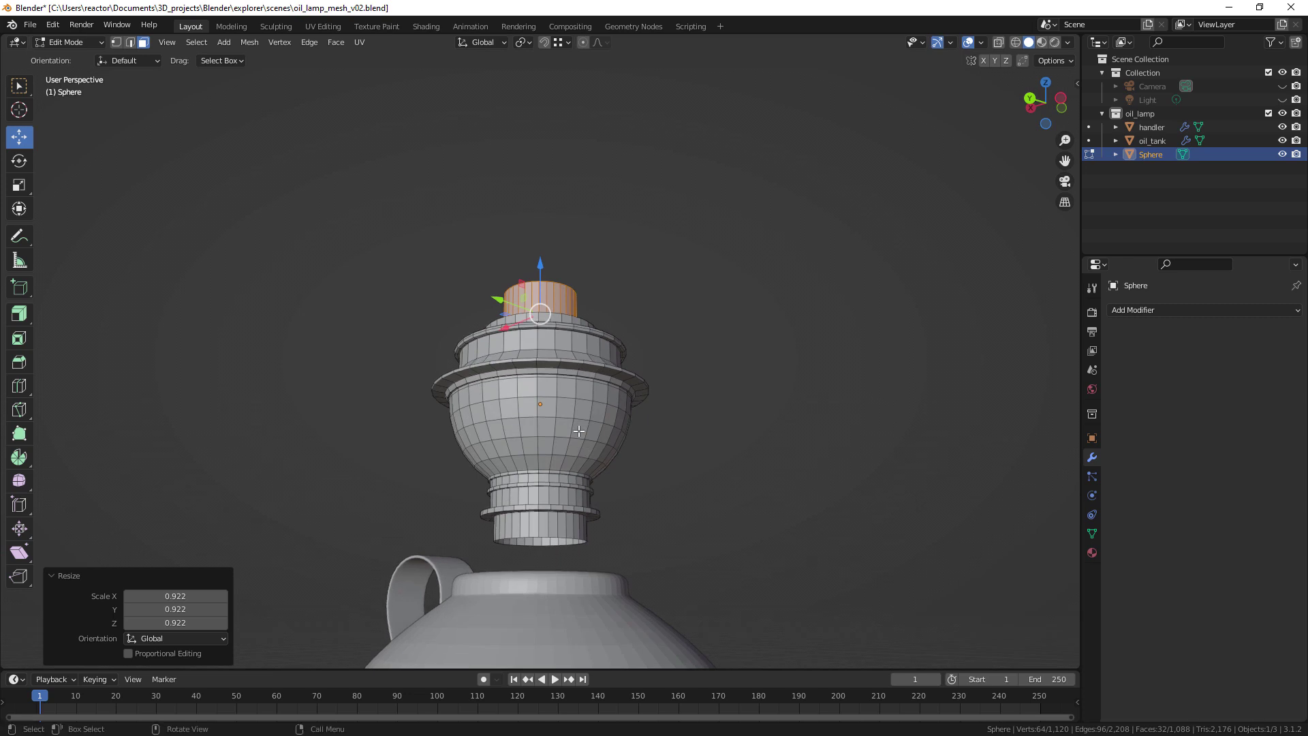